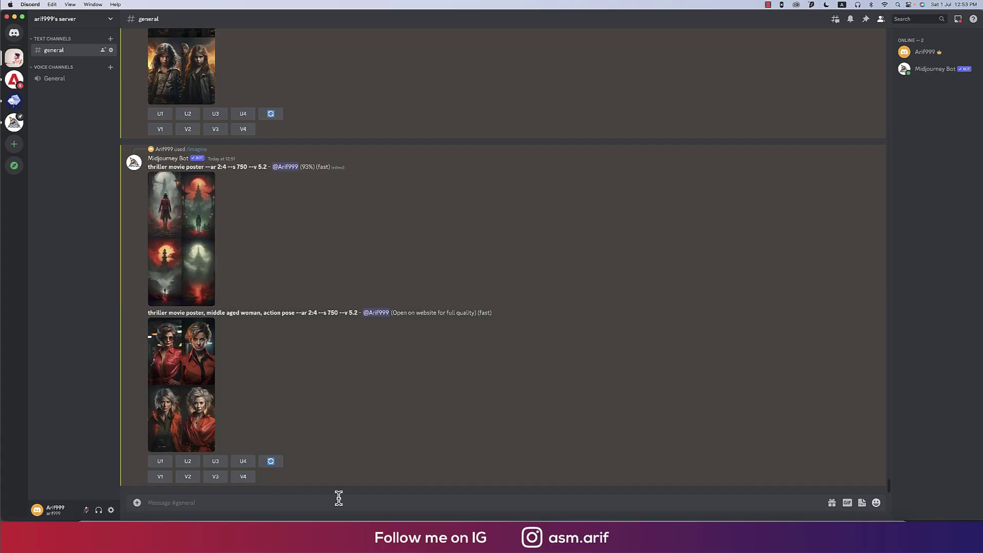
# - Submit an /imagine prompt reading "Thriller movie poster, Indian girl --ar 3:4" to the Midjourney Bot
pyautogui.write('/')
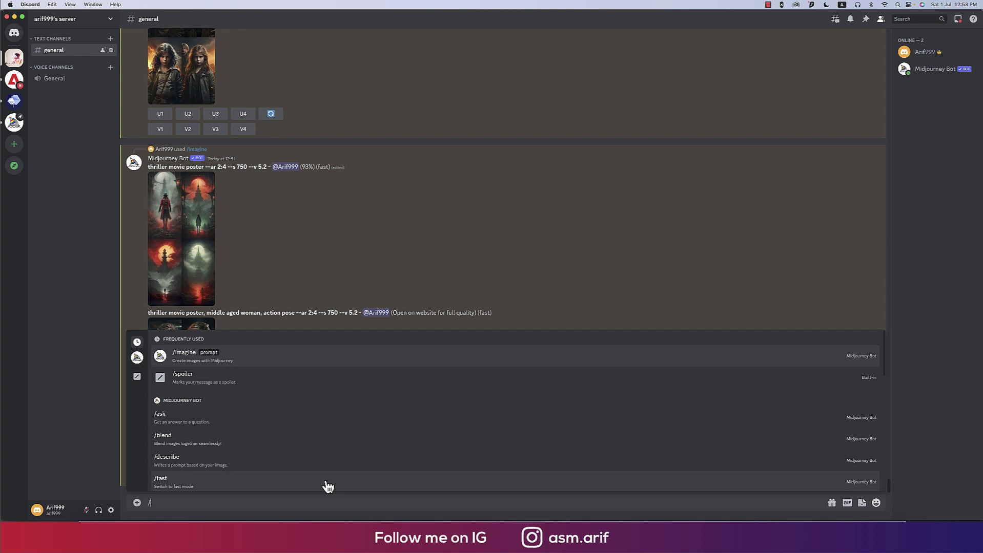
pyautogui.click(215, 357)
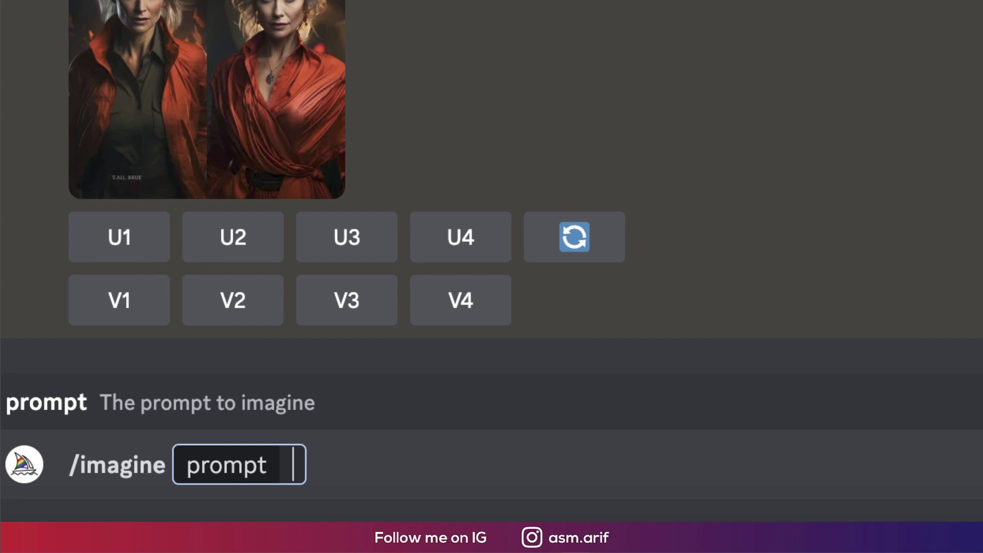
pyautogui.write('Thriller move')
pyautogui.press('BackSpace')
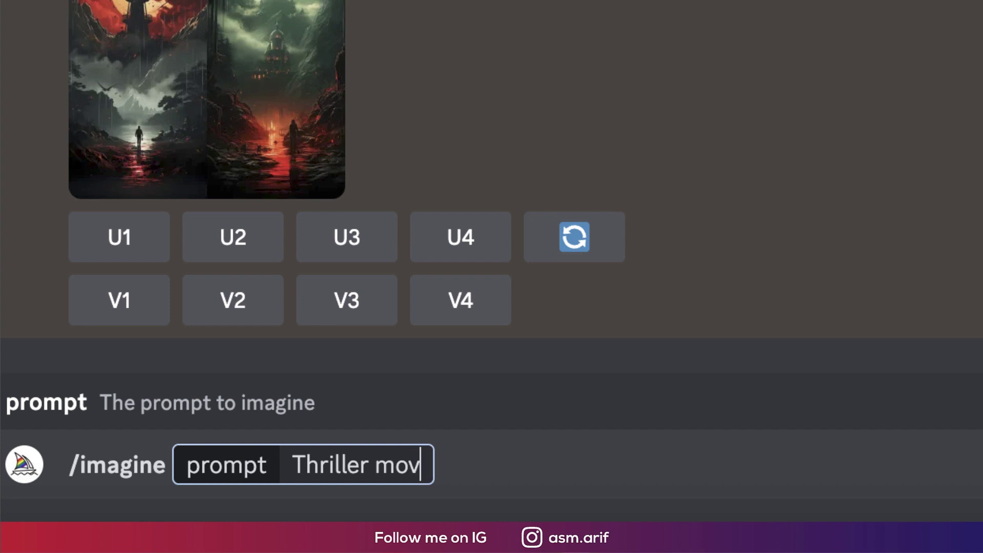
pyautogui.write('ie pos')
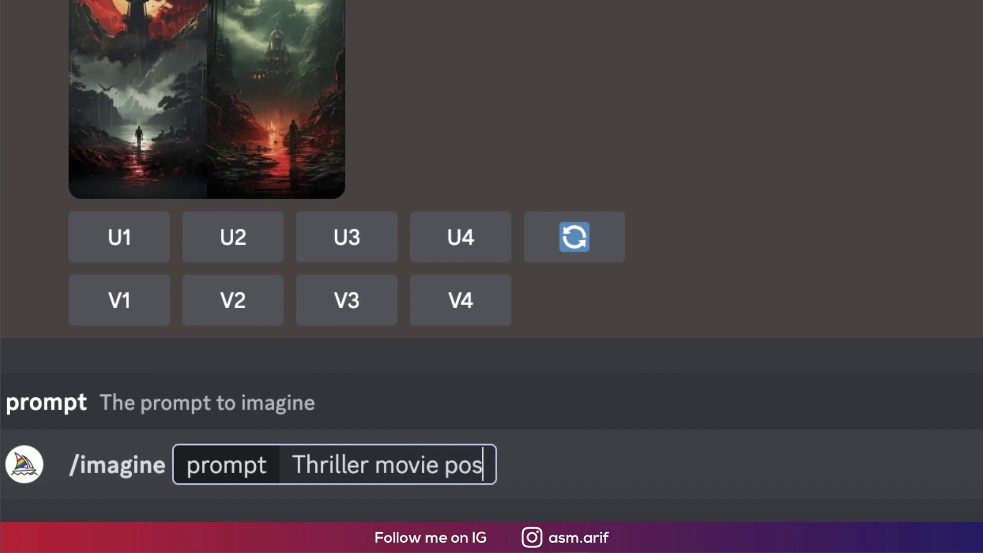
pyautogui.write('ter, ')
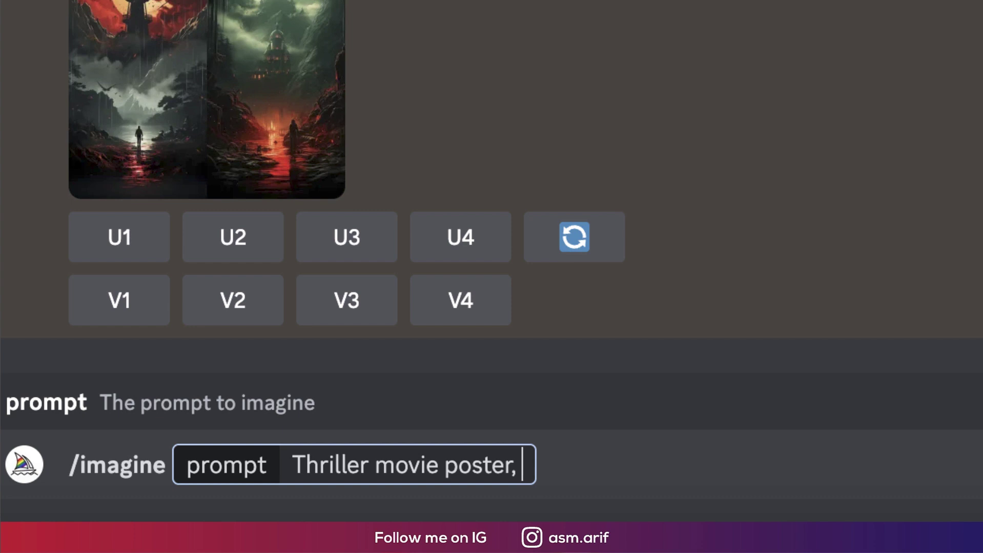
pyautogui.write('lndian gi')
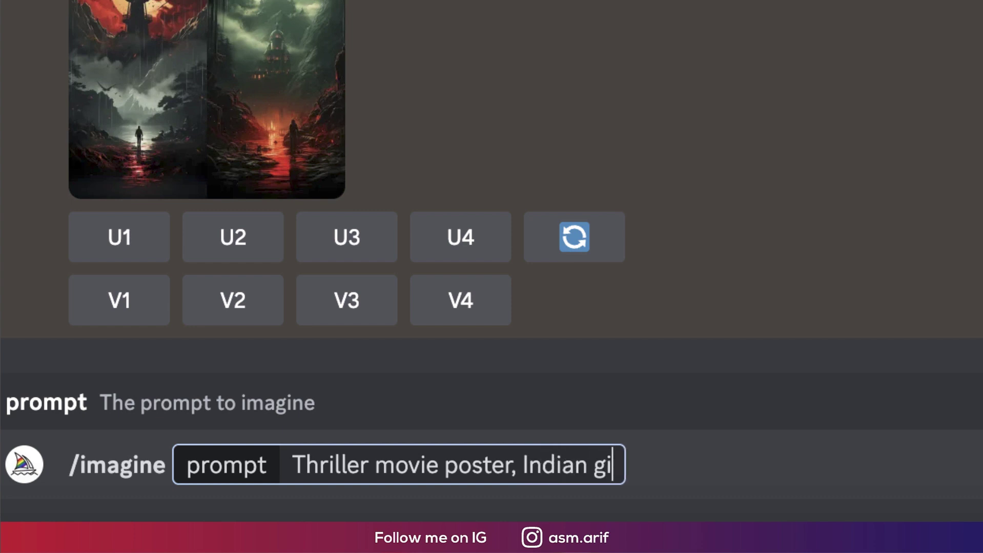
pyautogui.write('rl ')
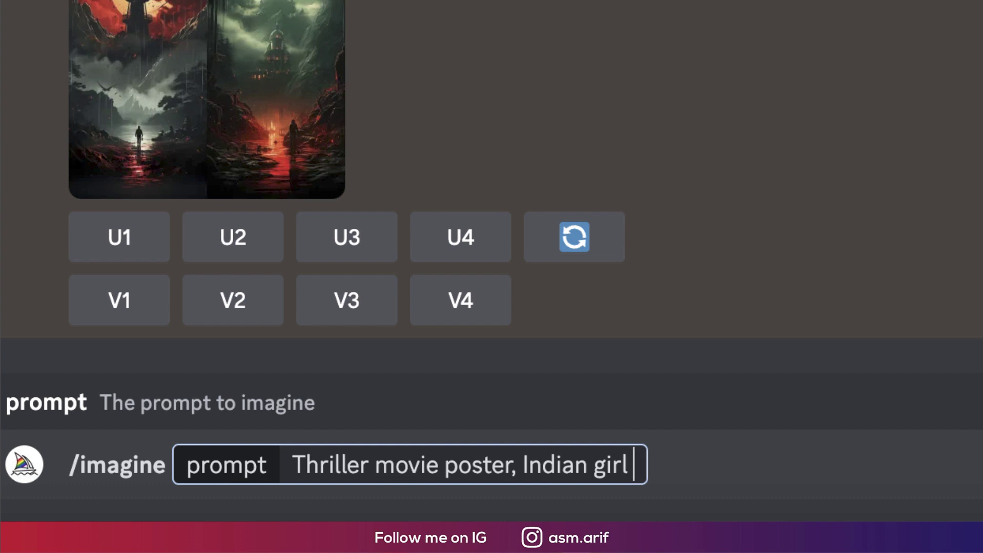
pyautogui.write('--')
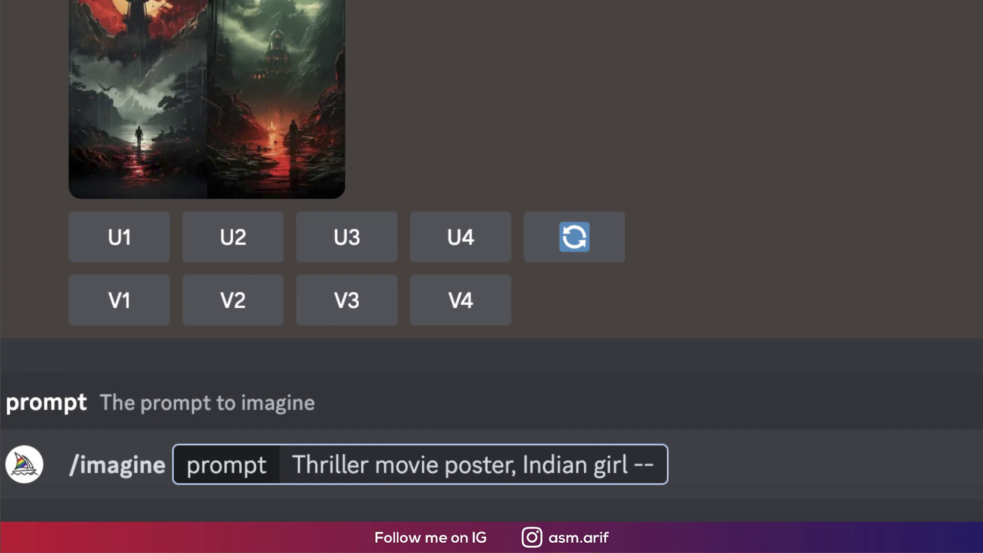
pyautogui.write('ar')
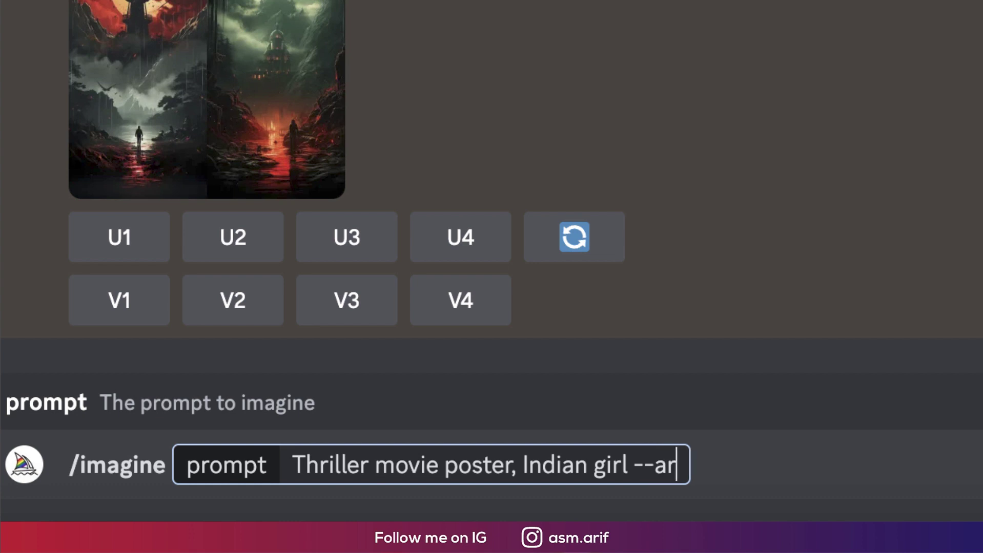
pyautogui.write(' 3:')
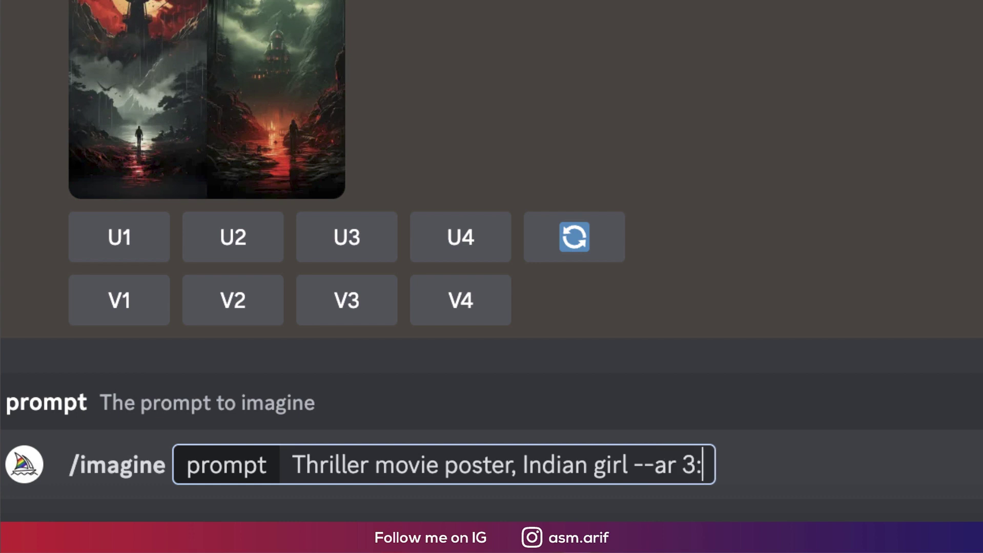
pyautogui.write('4')
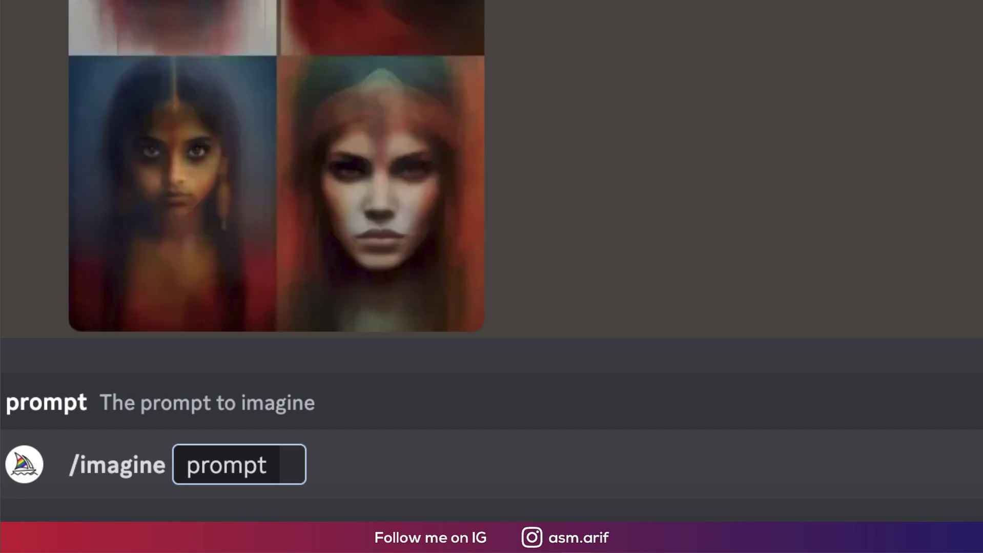
# - Write a new /imagine prompt reading "Indian Girl in action pose, Triller movie poster design"
pyautogui.write('In')
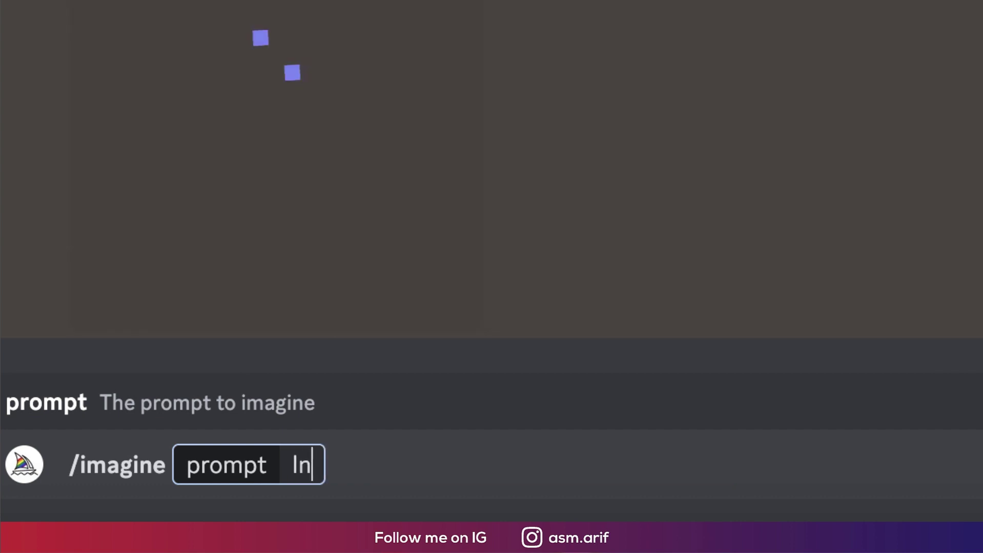
pyautogui.write('dian Girl ')
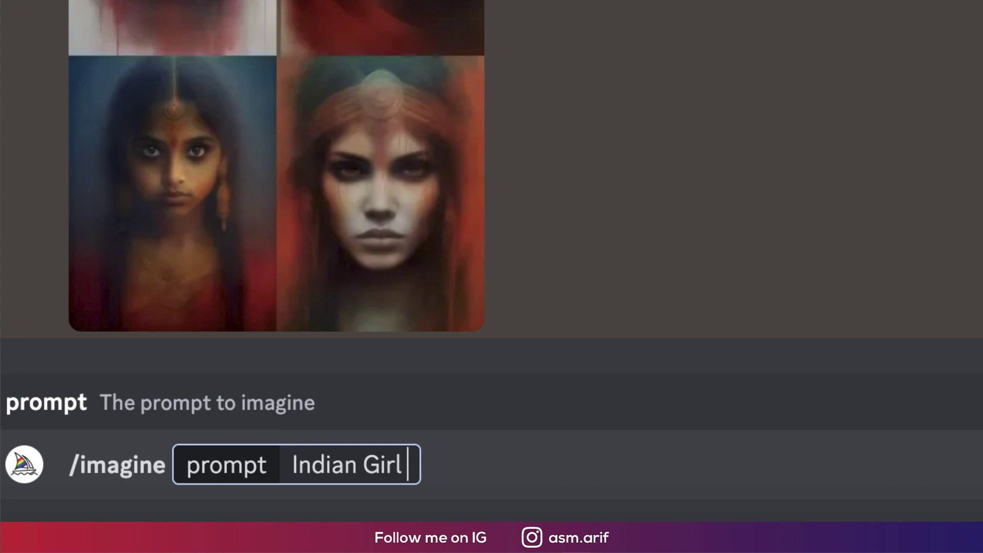
pyautogui.write('in acti')
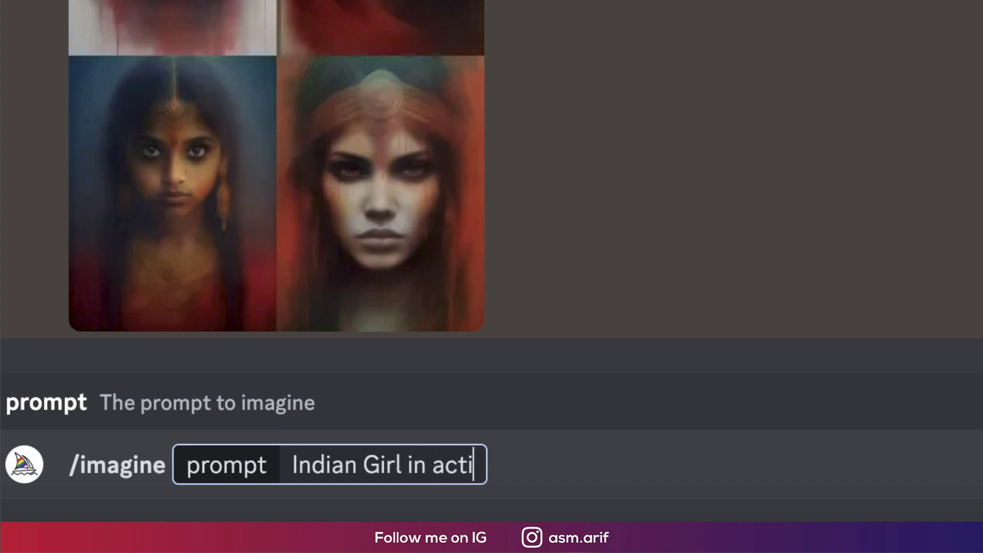
pyautogui.write('on pose')
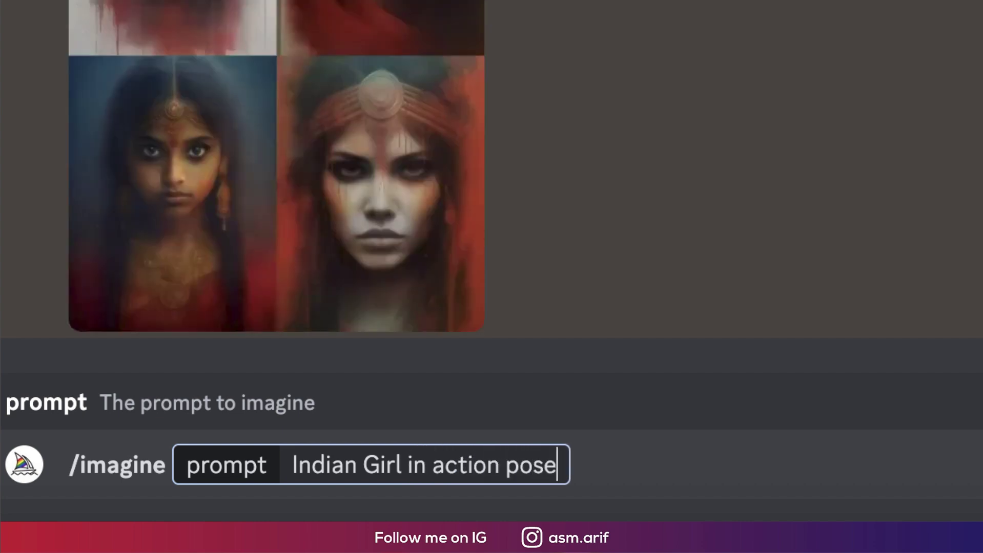
pyautogui.write(', ')
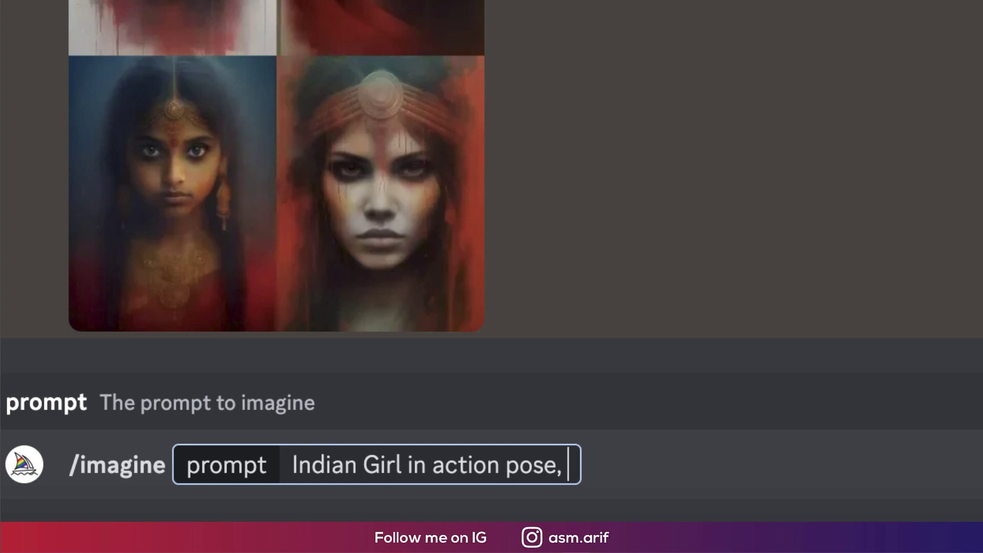
pyautogui.write('Th')
pyautogui.press('BackSpace')
pyautogui.write('ri')
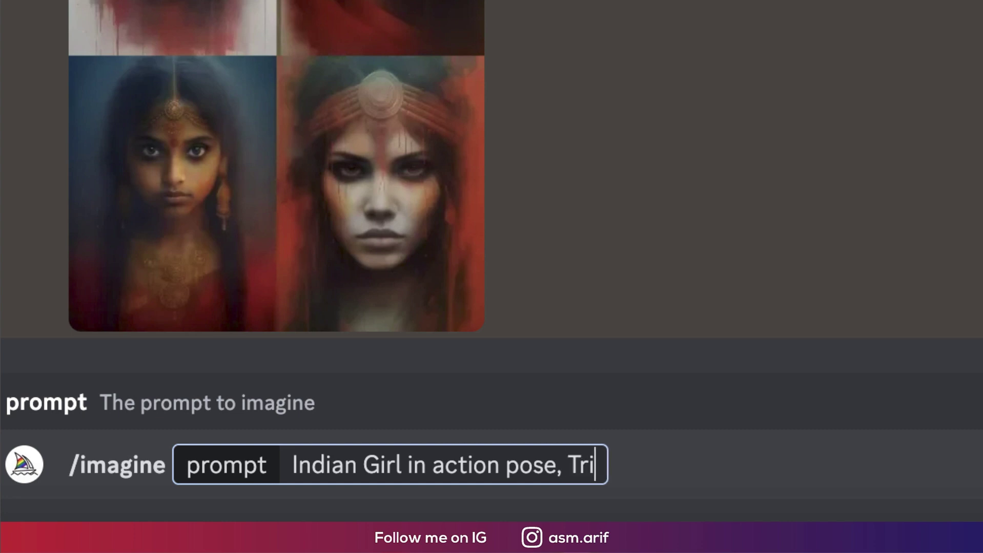
pyautogui.write('ller ')
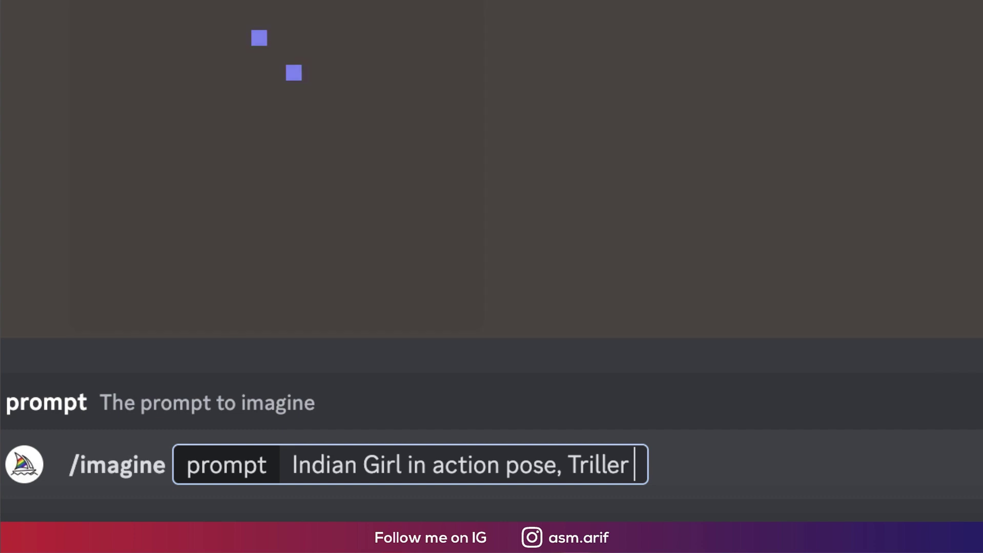
pyautogui.write('movie pos')
pyautogui.write('ter ')
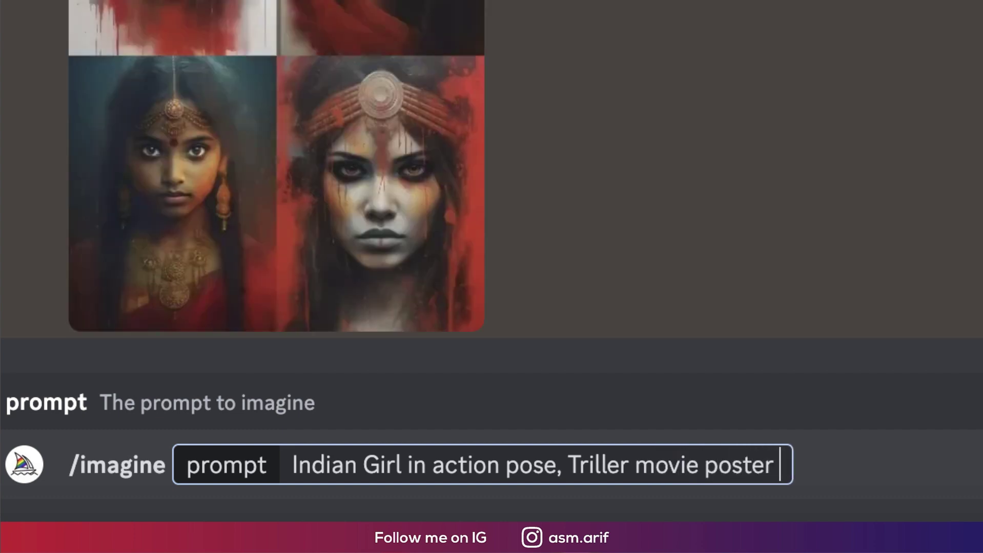
pyautogui.write('design')
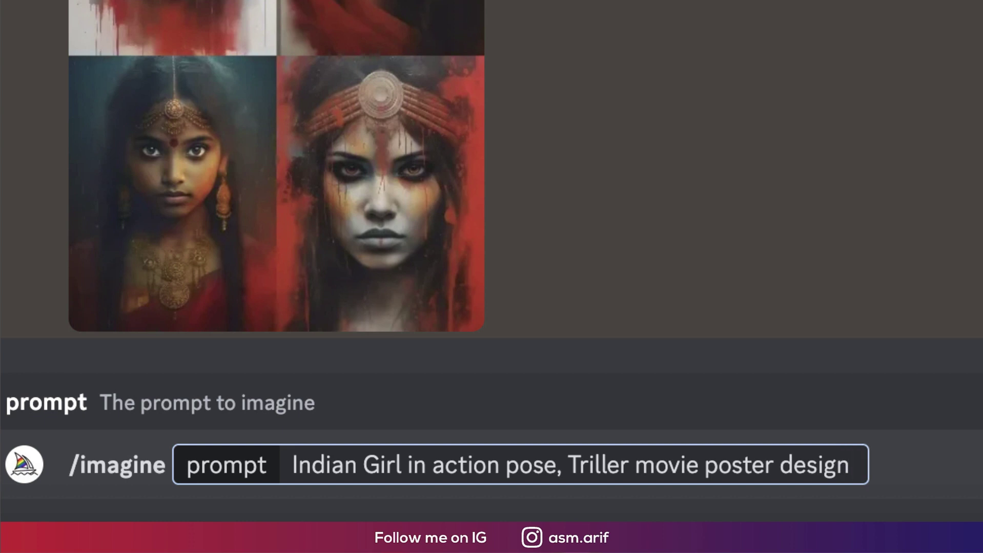
# - Append "--ar 3:4" to the prompt, replace the word "Triller" with "Action", and submit it
pyautogui.scroll(-3, 276, 169)
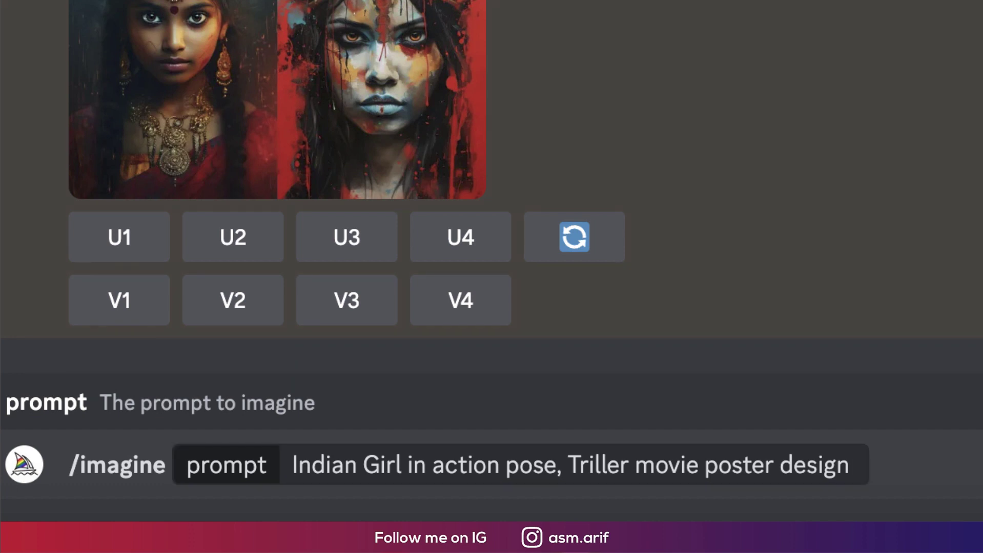
pyautogui.click(860, 463)
pyautogui.write('--ar 3:4')
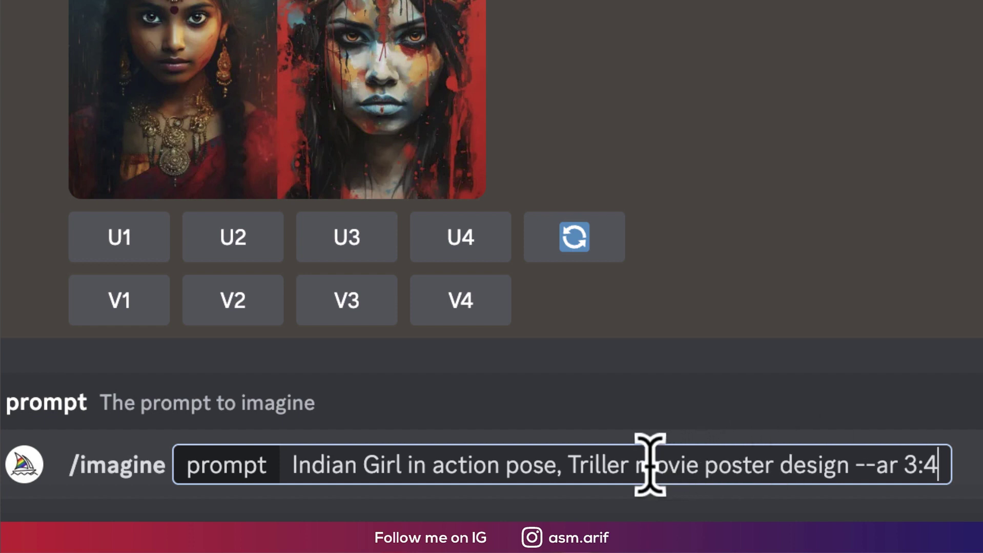
pyautogui.moveTo(629, 465); pyautogui.dragTo(567, 465)
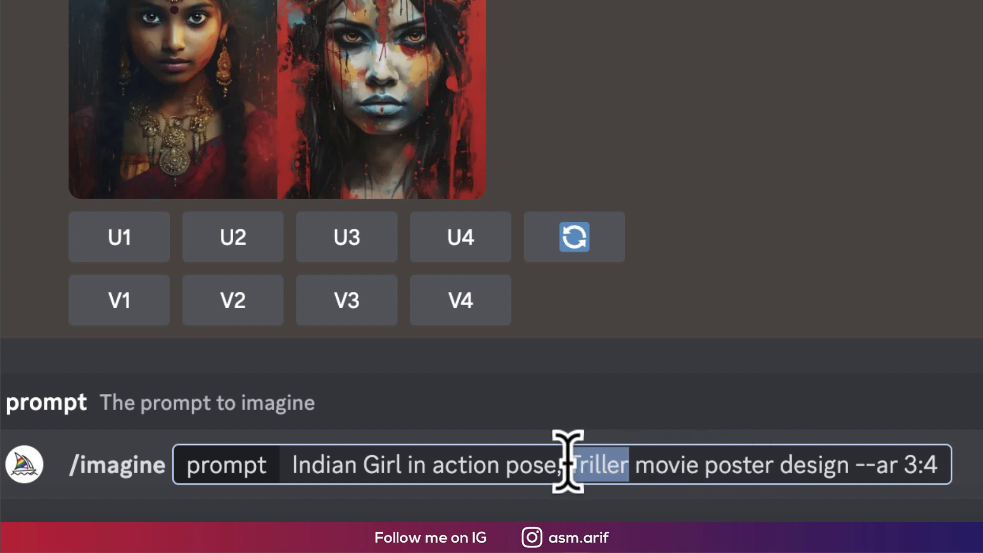
pyautogui.write('Action')
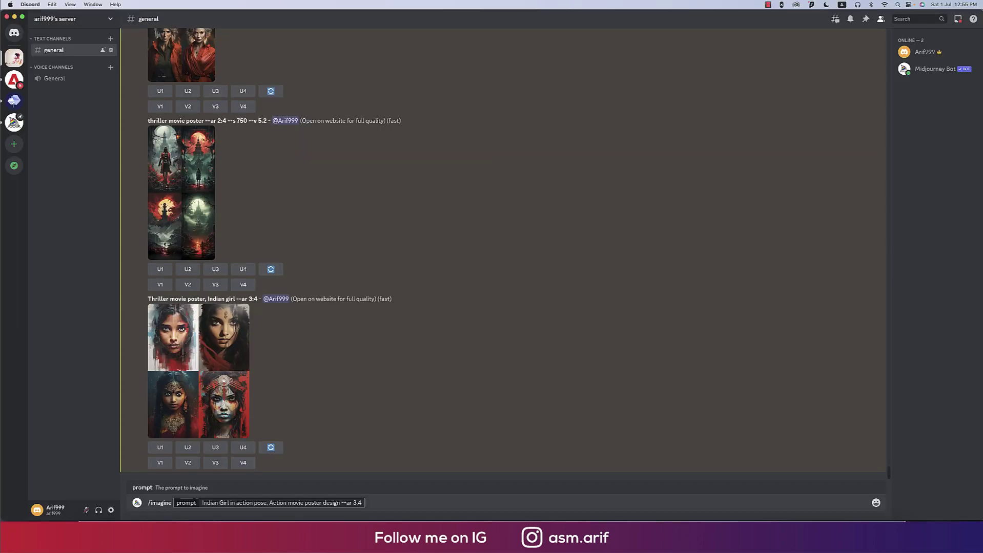
pyautogui.press('Return')
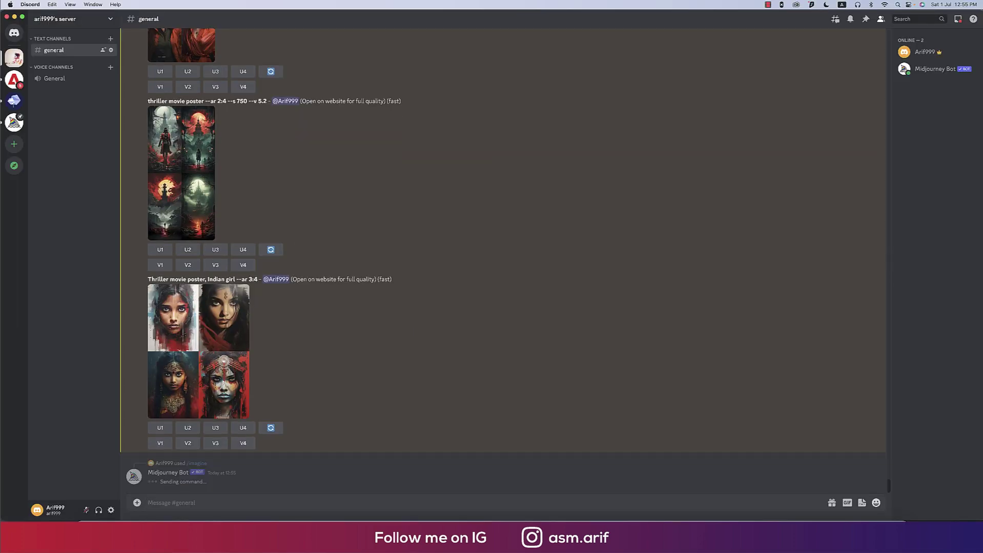
# - Upscale the first image of the Indian girl thriller poster grid and zoom the upscaled image out 2x
pyautogui.click(237, 340)
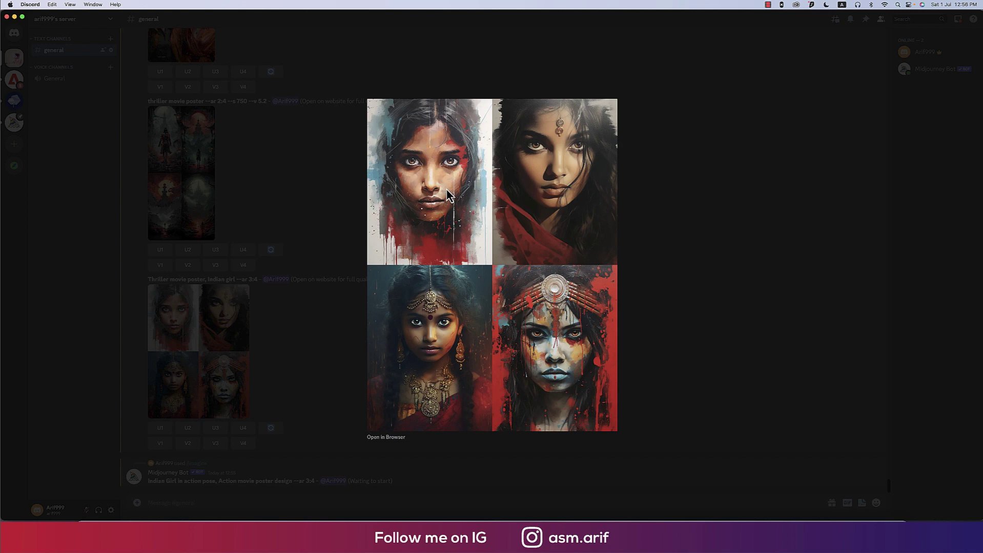
pyautogui.click(660, 292)
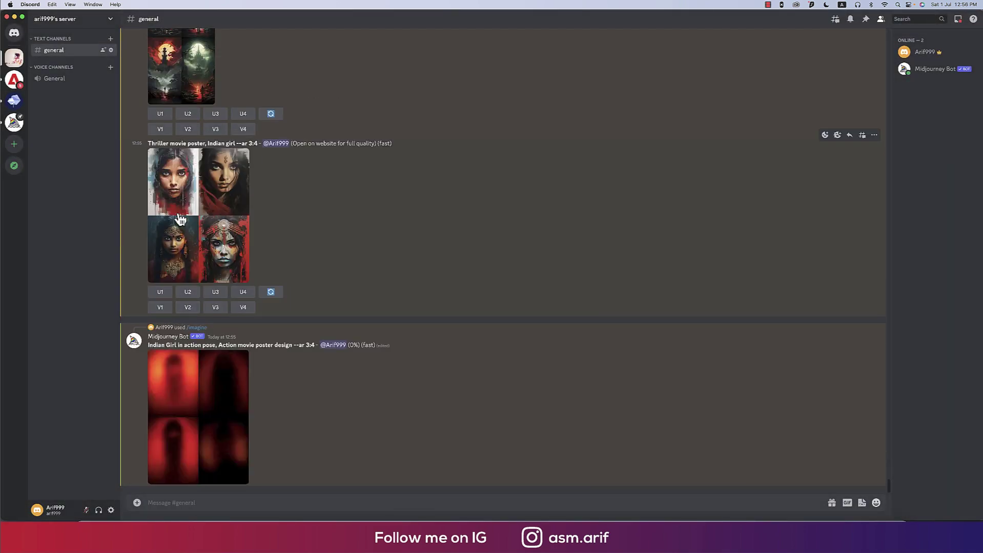
pyautogui.click(164, 293)
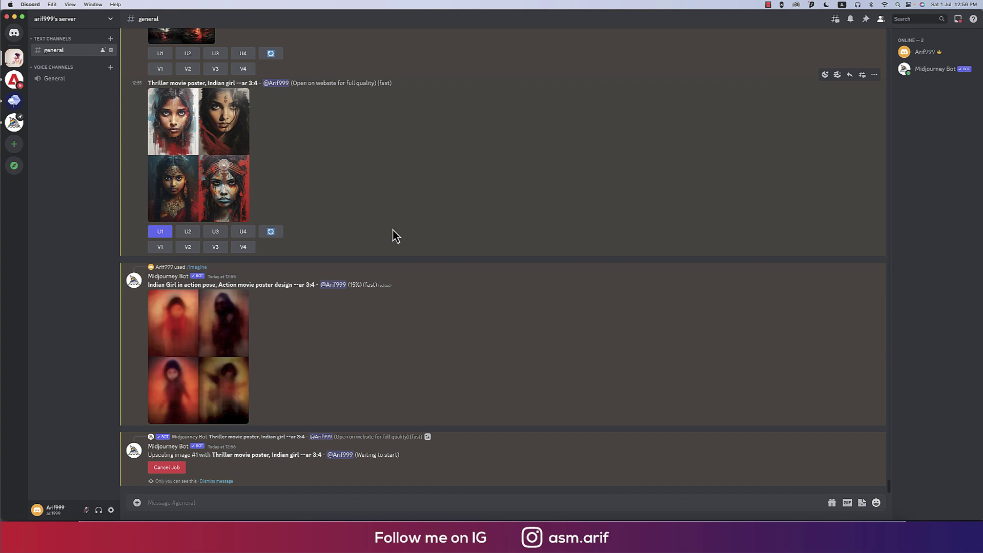
pyautogui.click(194, 462)
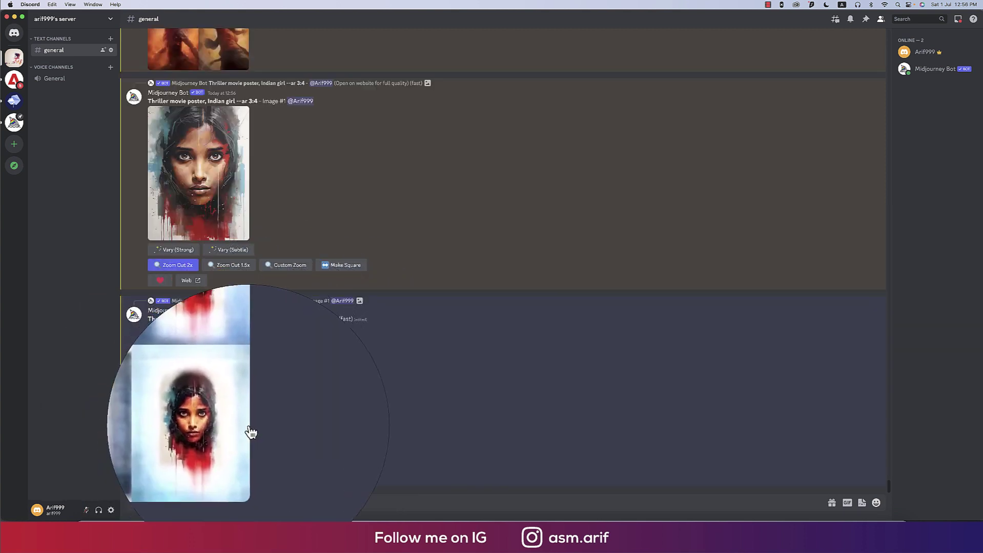
# - Preview the finished action movie poster grid at larger size and upscale its second image
pyautogui.scroll(5, 266, 425)
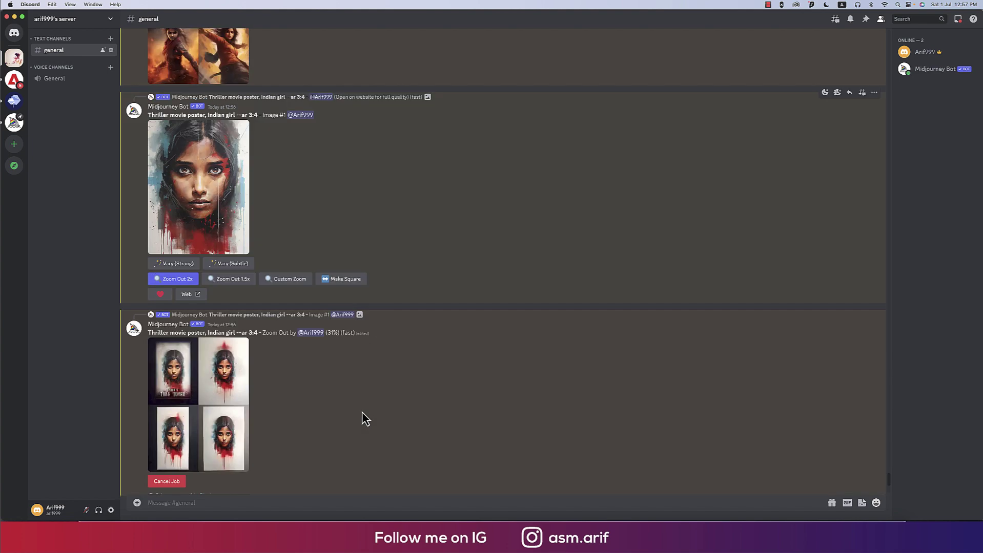
pyautogui.click(245, 368)
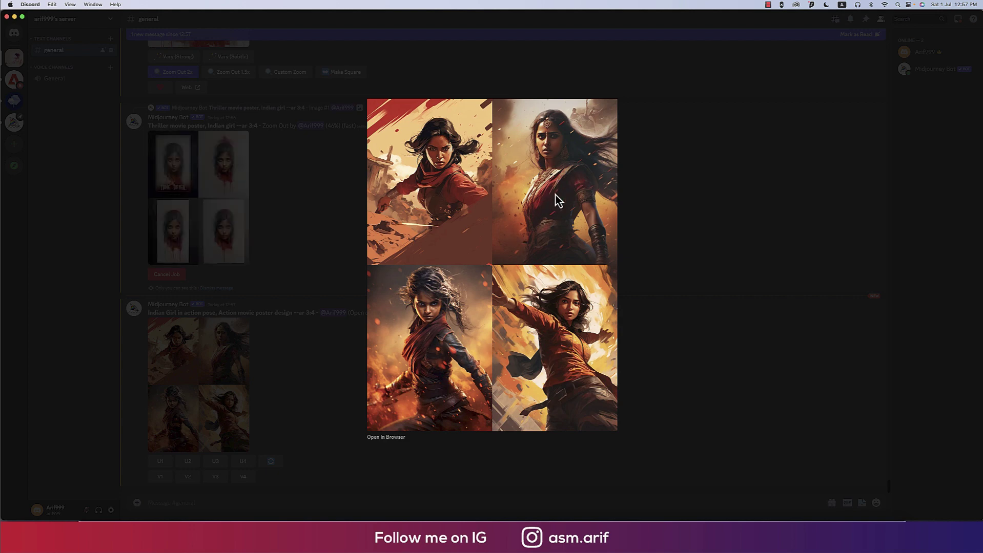
pyautogui.press('Escape')
pyautogui.click(189, 463)
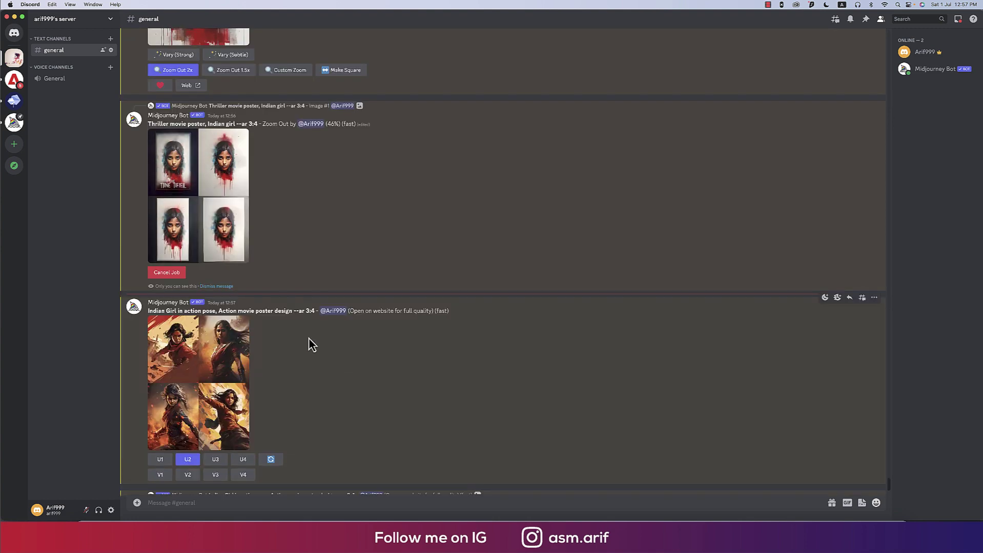
# - Enlarge the zoomed-out thriller poster grid to examine its four variations, and return to the action poster results
pyautogui.click(235, 241)
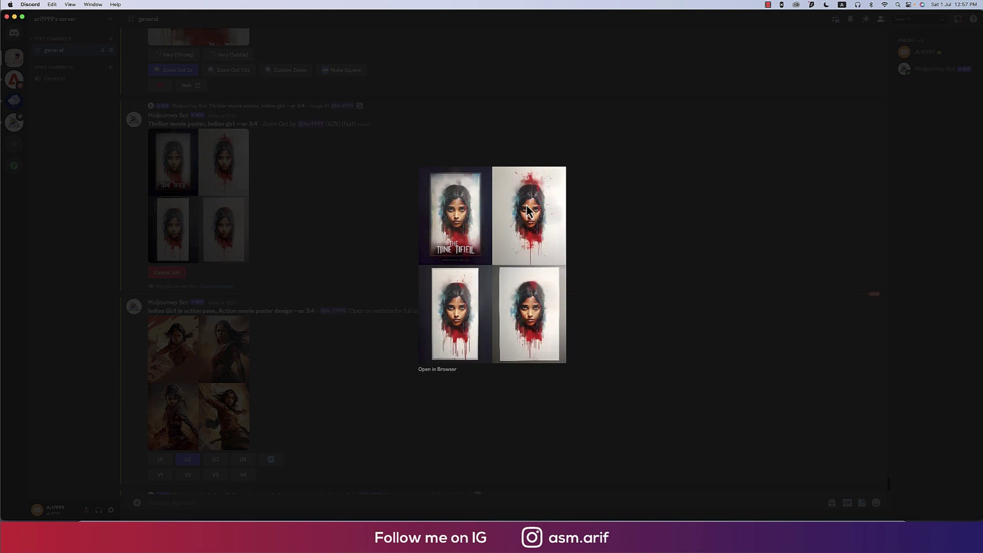
pyautogui.click(589, 219)
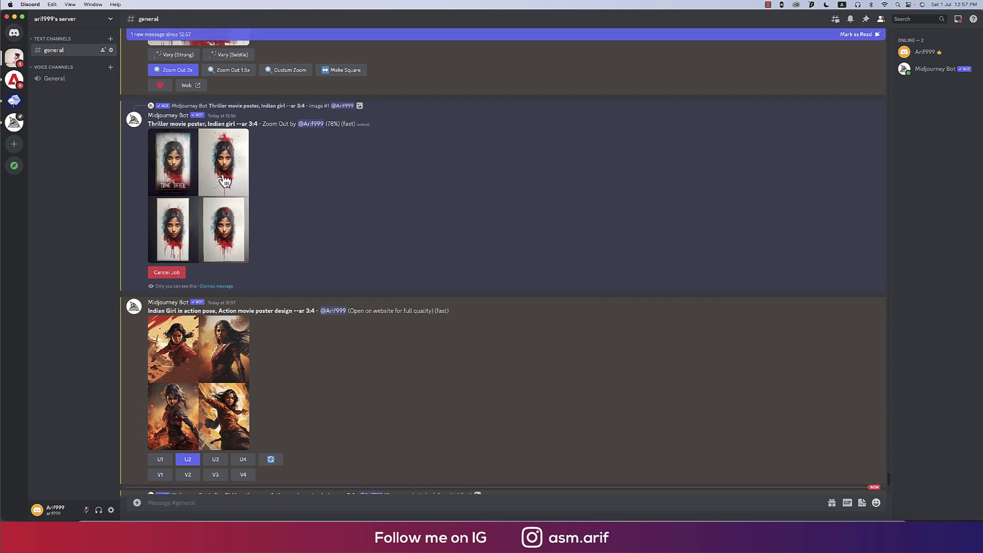
pyautogui.scroll(-3, 298, 353)
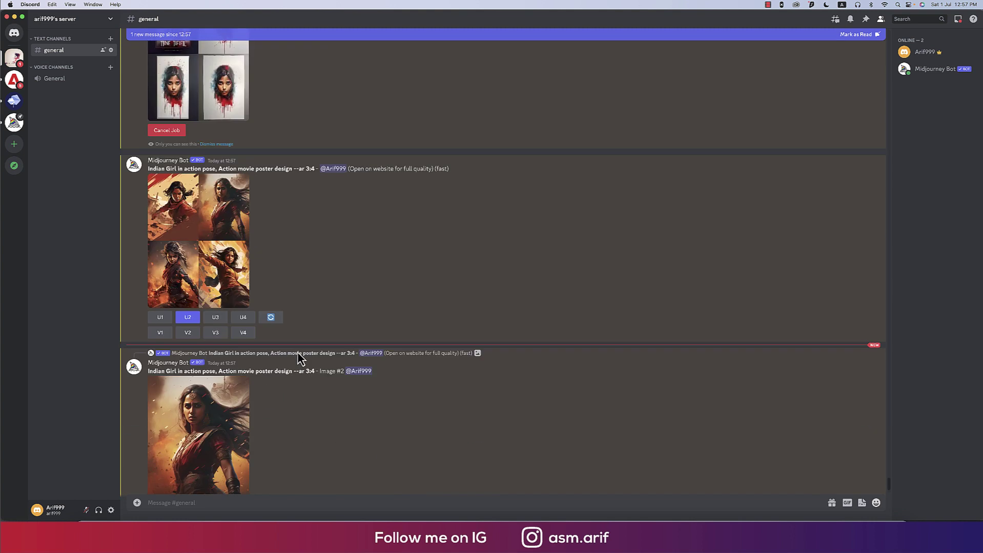
# - Open the upscaled action poster image in the browser and save it to the Movie Poster design AI folder
pyautogui.scroll(-2, 297, 353)
pyautogui.click(220, 358)
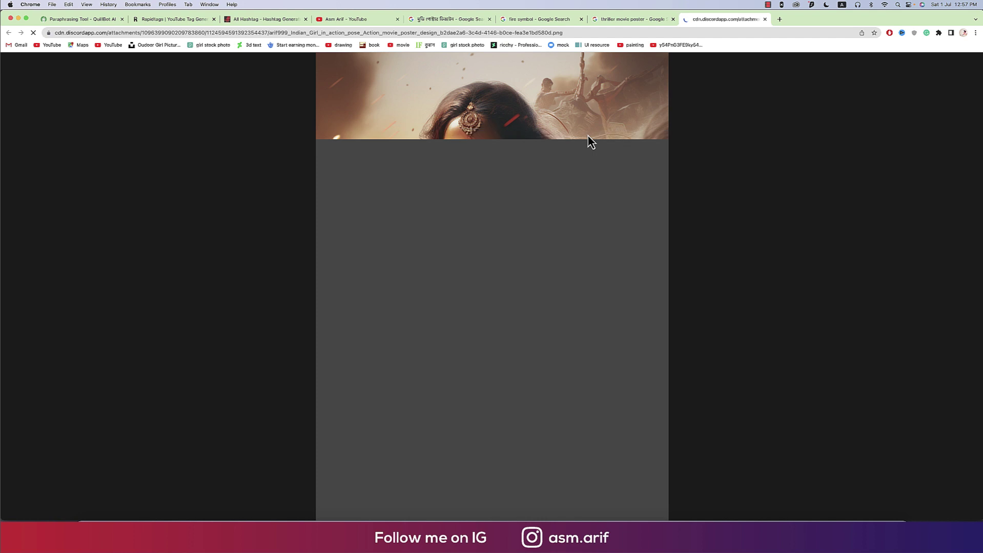
pyautogui.rightClick(538, 133)
pyautogui.click(548, 144)
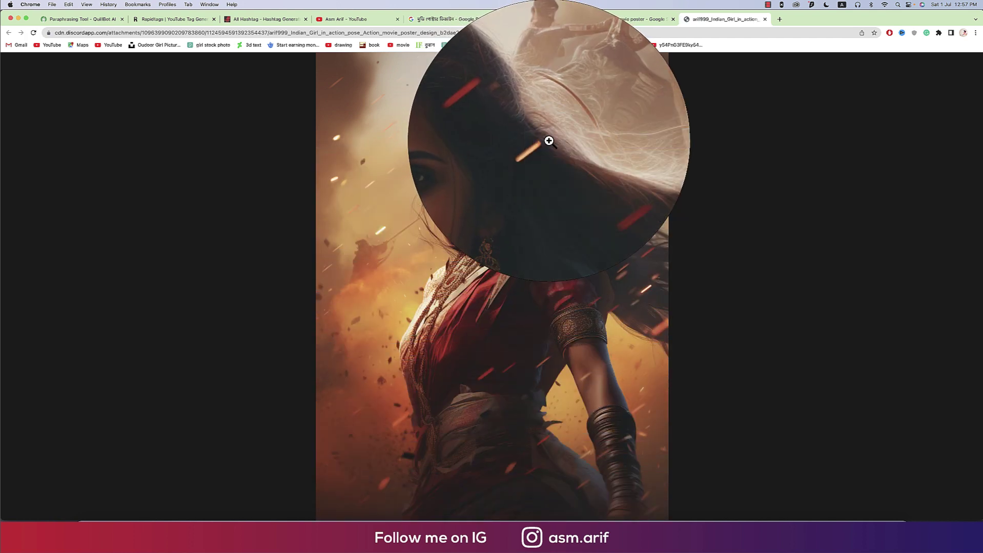
pyautogui.click(956, 511)
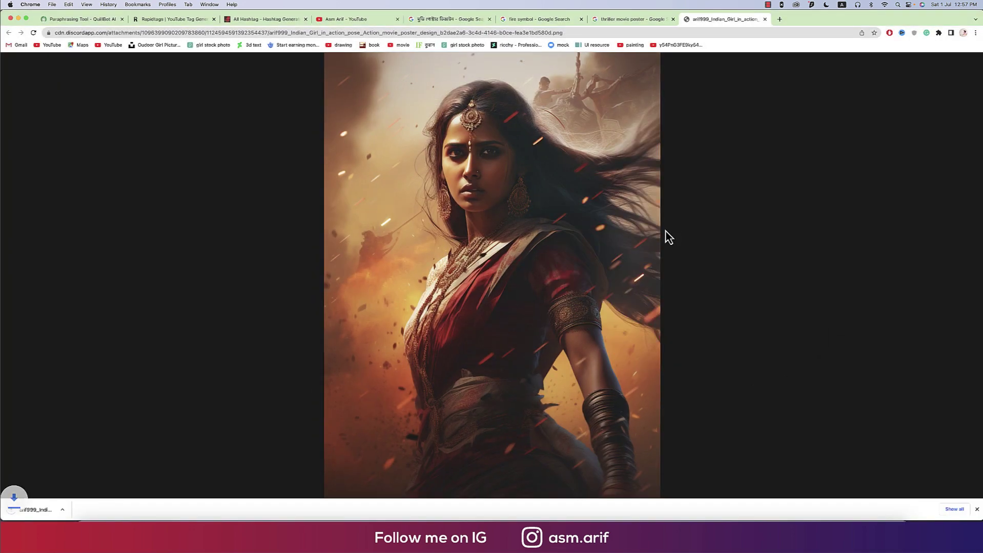
# - Return to Discord, upscale the second image of the zoomed-out thriller poster grid, and open the result in the browser
pyautogui.click(741, 515)
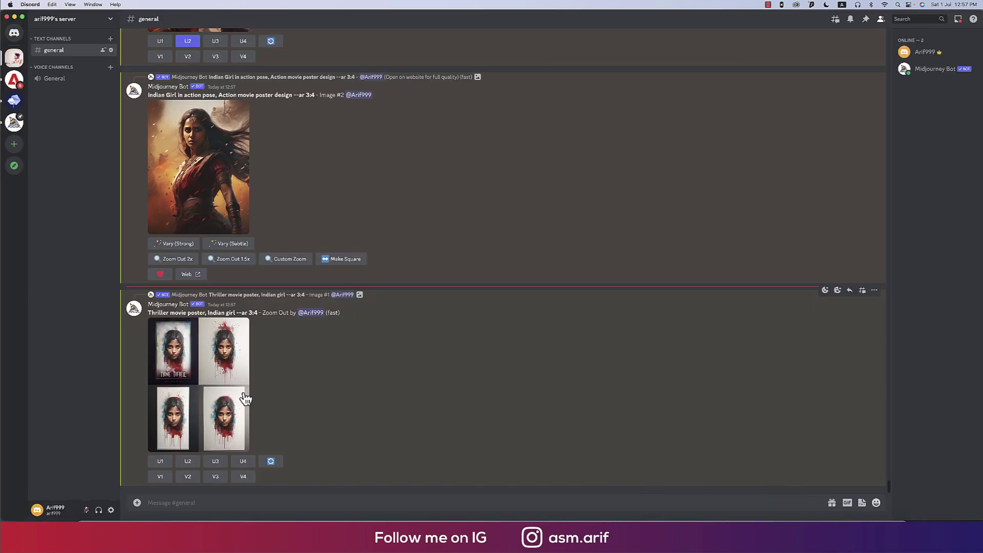
pyautogui.click(187, 462)
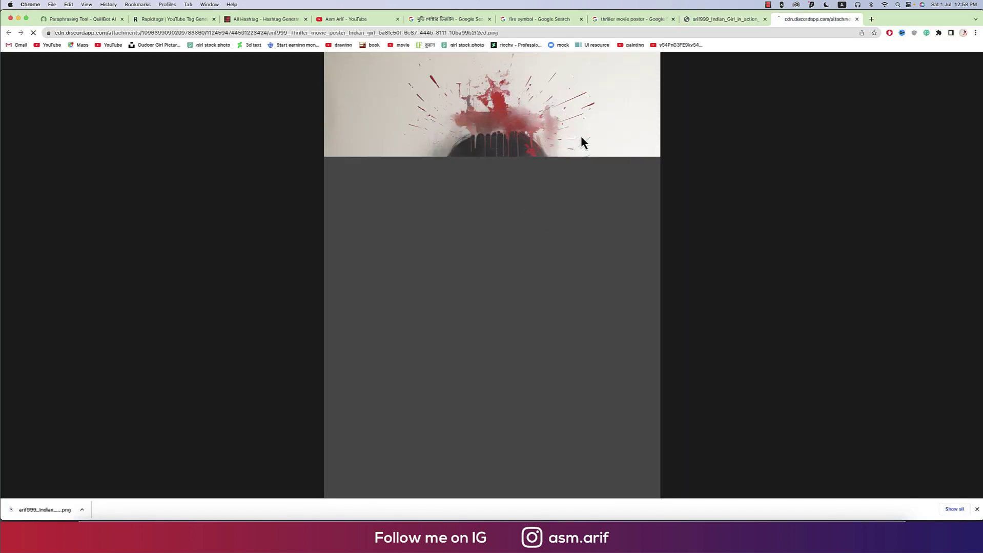
pyautogui.click(759, 501)
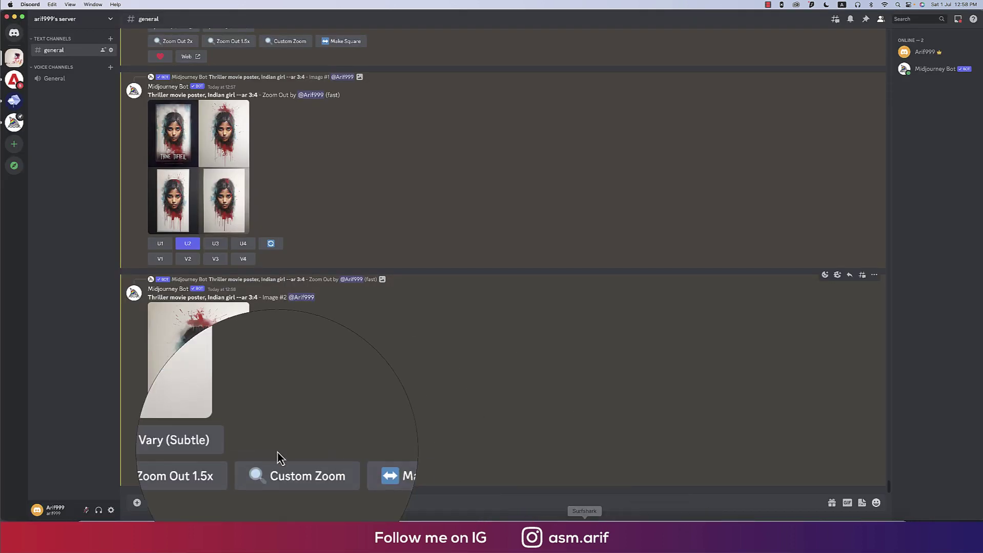
pyautogui.click(192, 396)
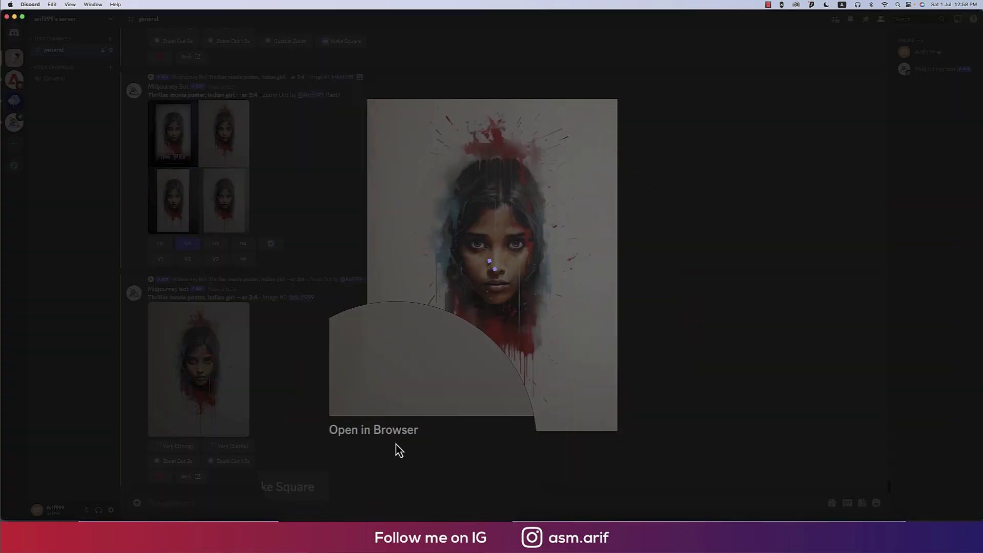
pyautogui.click(408, 461)
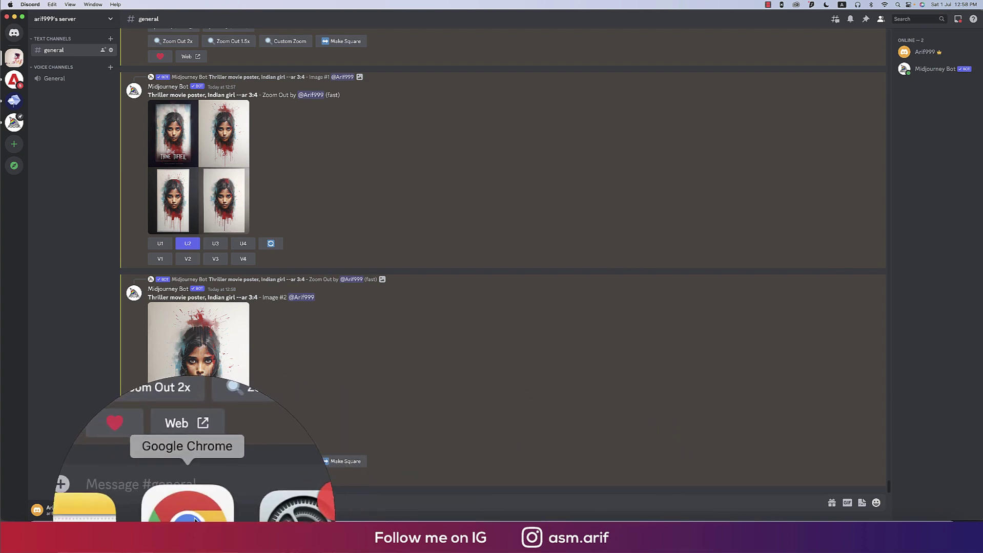
# - Save the upscaled thriller poster image from the browser to the Movie Poster design AI folder
pyautogui.click(193, 507)
pyautogui.rightClick(558, 203)
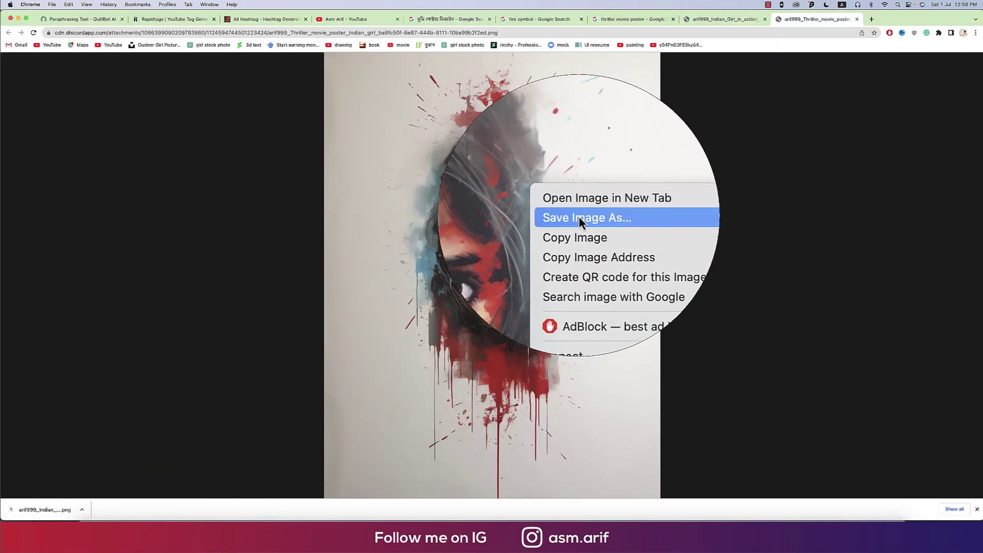
pyautogui.click(579, 216)
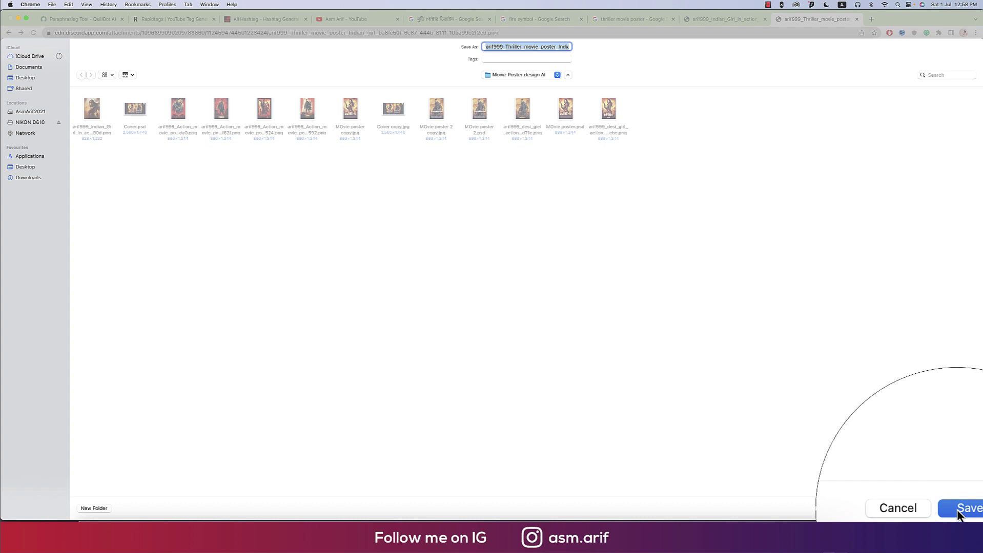
pyautogui.click(965, 507)
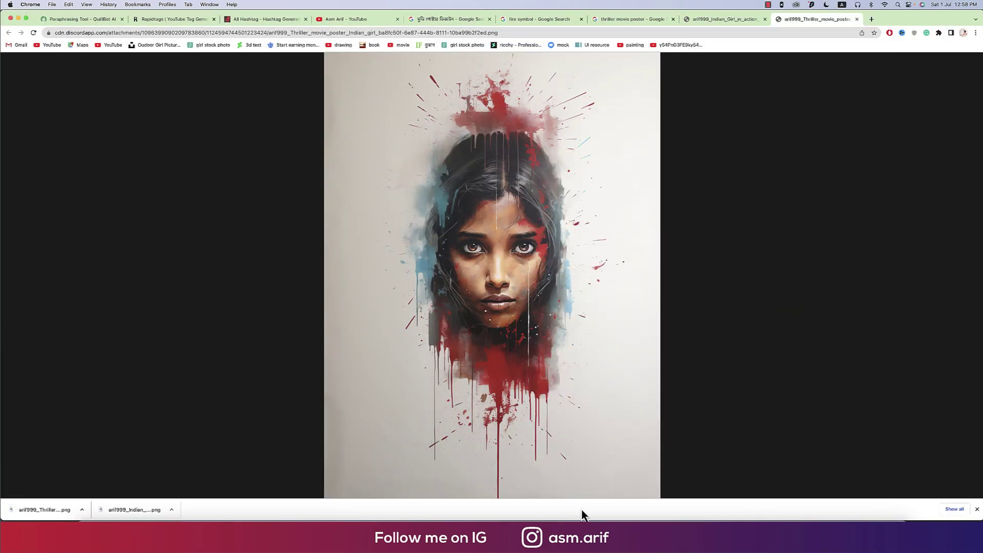
# - Switch to Photoshop and open the saved thriller movie poster PNG from the Movie Poster design AI folder
pyautogui.moveTo(672, 517)
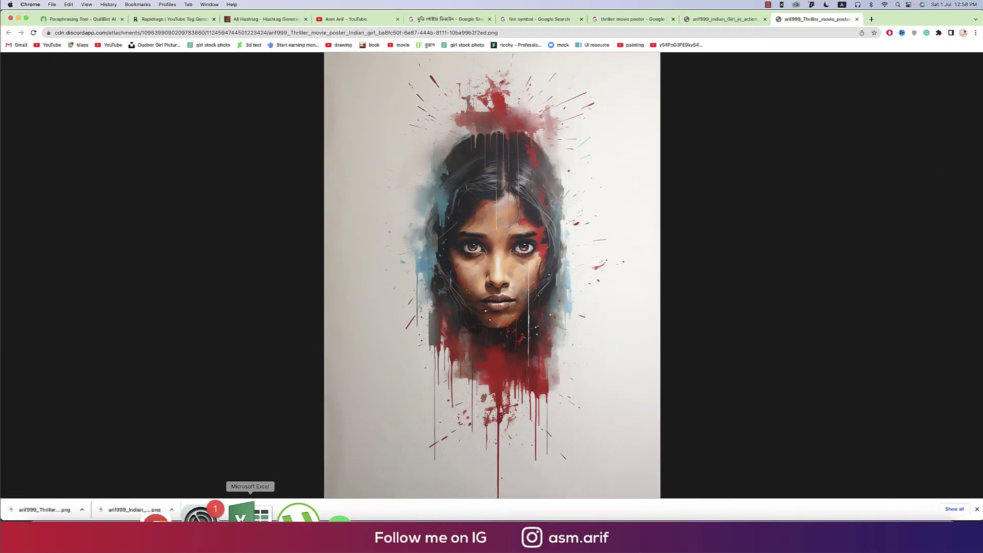
pyautogui.click(453, 519)
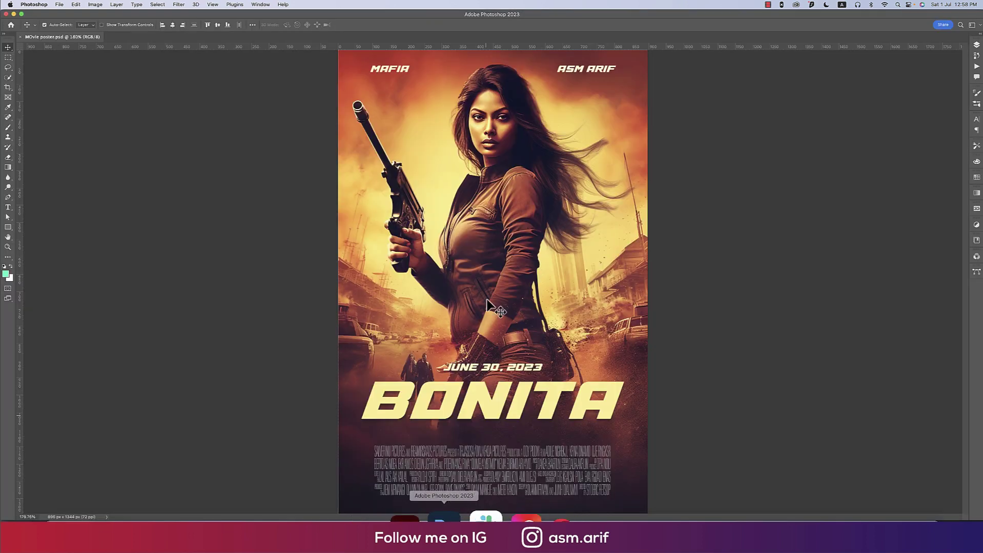
pyautogui.click(58, 7)
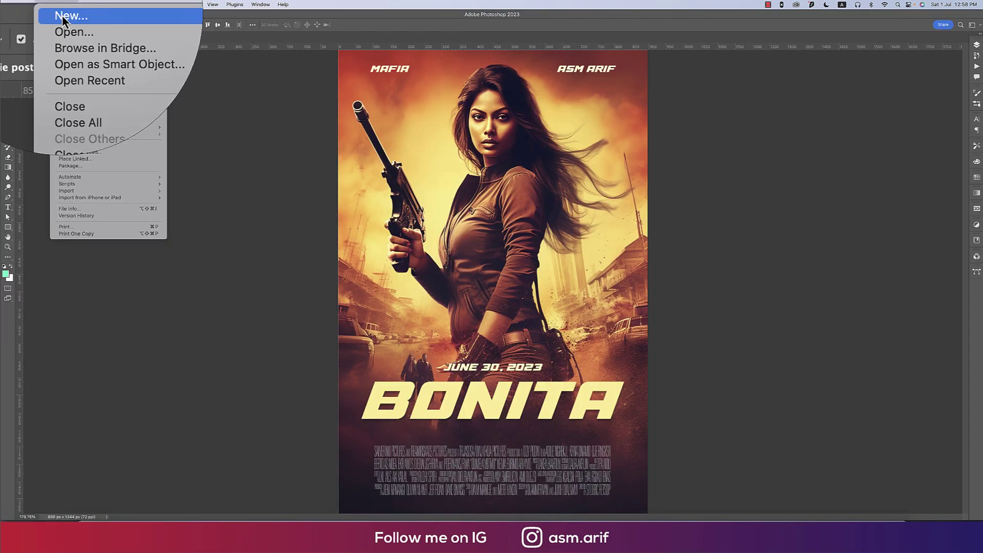
pyautogui.click(65, 27)
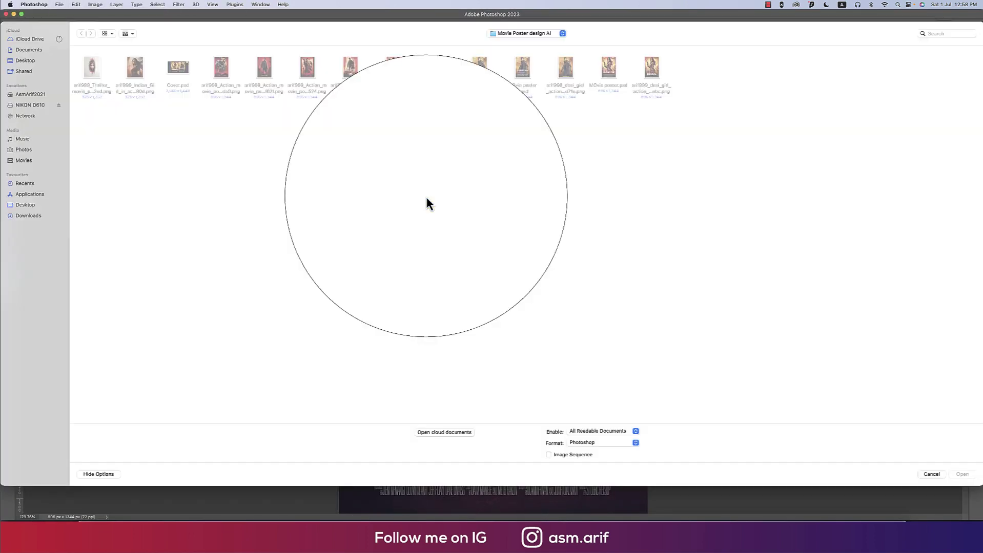
pyautogui.doubleClick(100, 71)
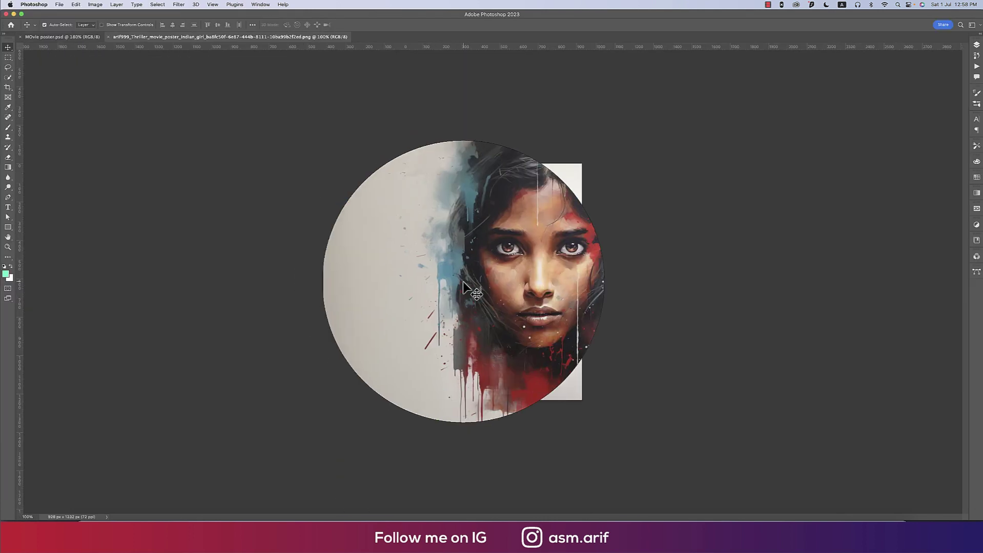
# - Open the saved Indian girl action poster PNG as a second image and fit it to the screen
pyautogui.click(60, 4)
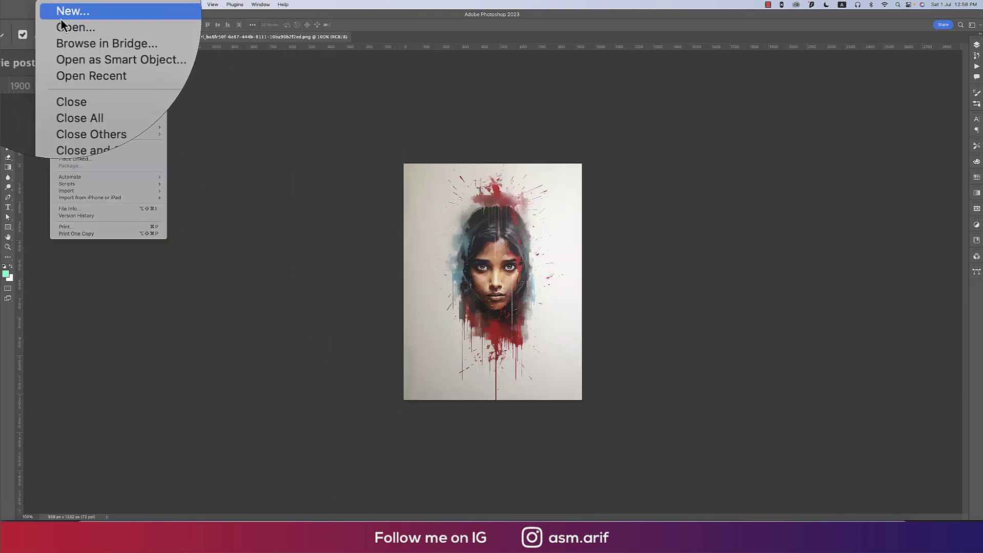
pyautogui.click(64, 23)
pyautogui.doubleClick(145, 71)
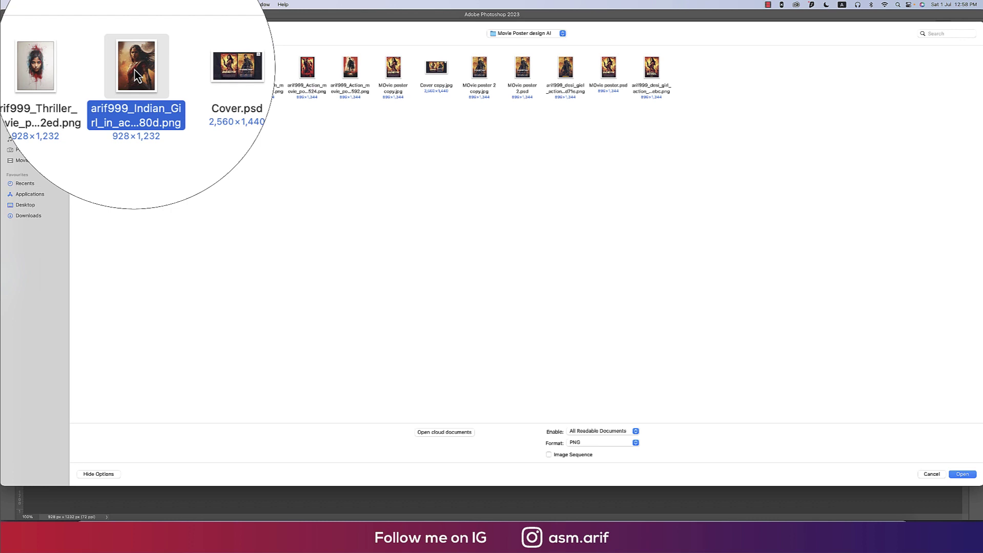
pyautogui.press('super+0')
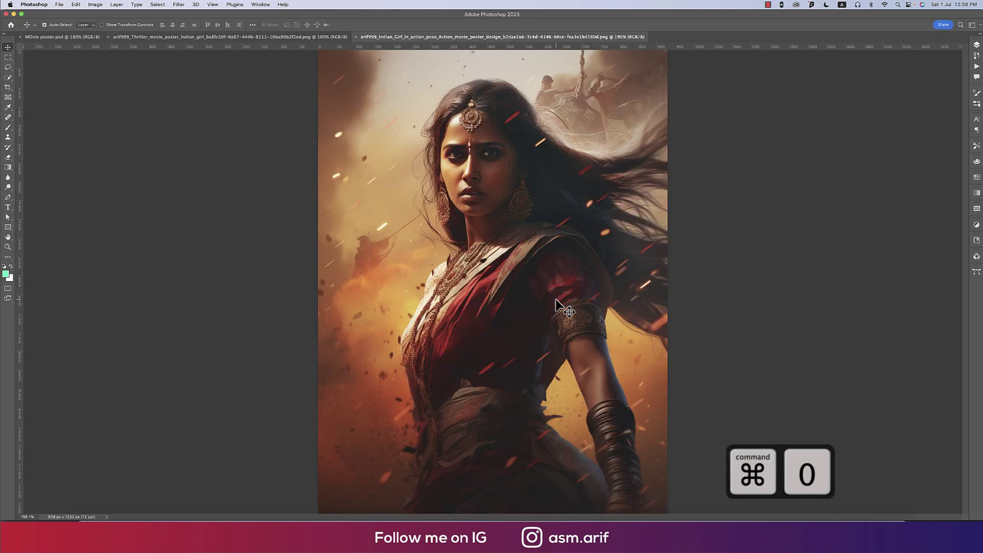
# - View the thriller image fitted to the screen, and look at the finished BONITA poster as a reference
pyautogui.click(299, 37)
pyautogui.press('super+0')
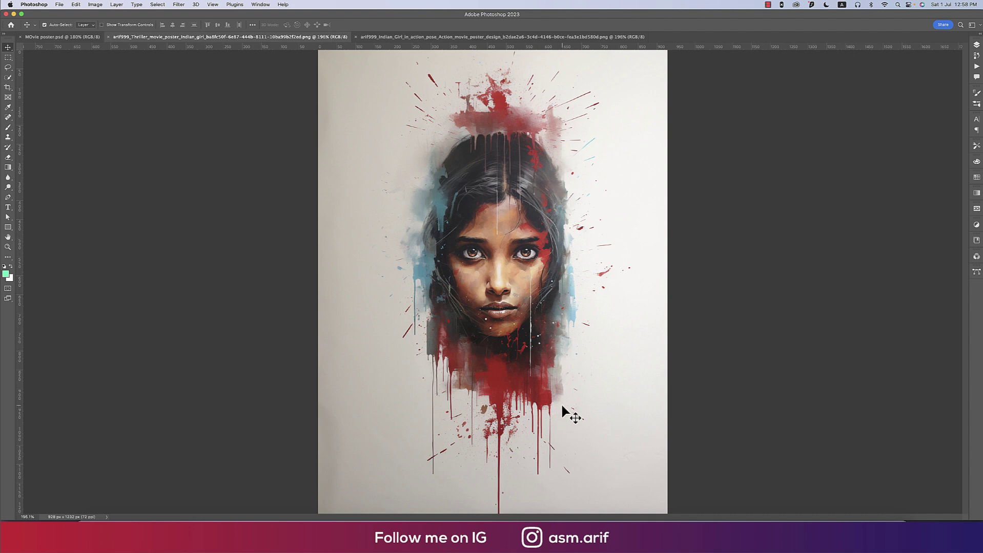
pyautogui.click(82, 38)
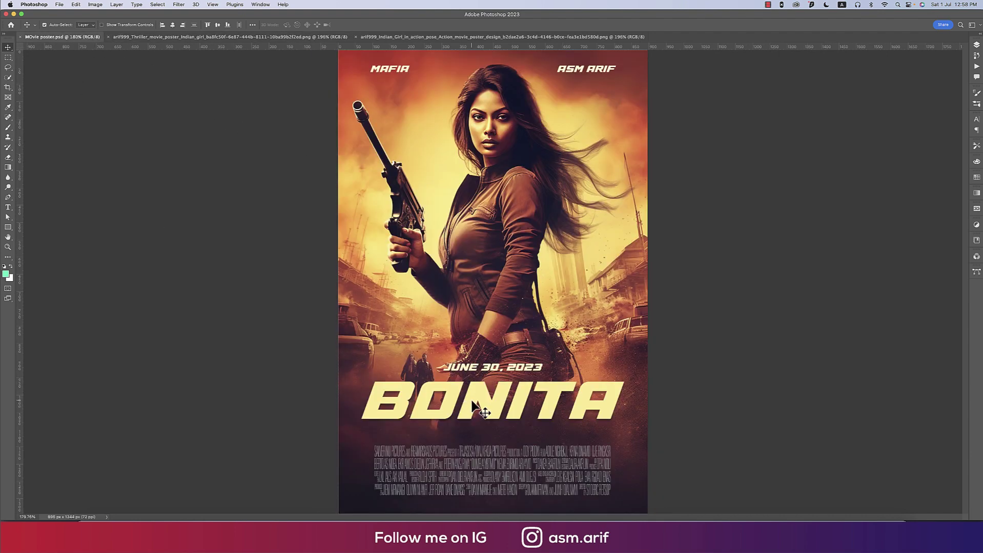
# - Add the title text "THE GIRL" to the thriller poster, below and beside the face
pyautogui.click(213, 39)
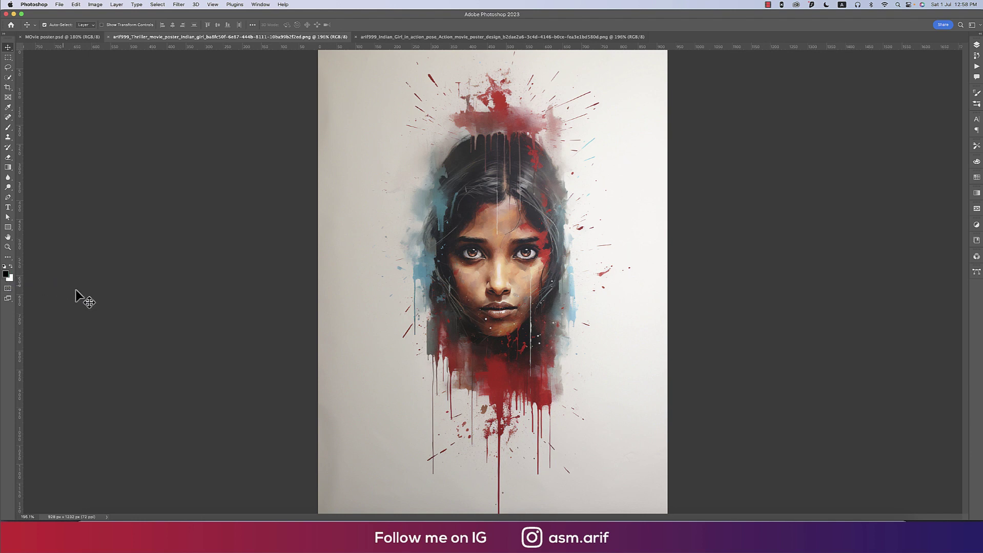
pyautogui.click(8, 208)
pyautogui.click(392, 409)
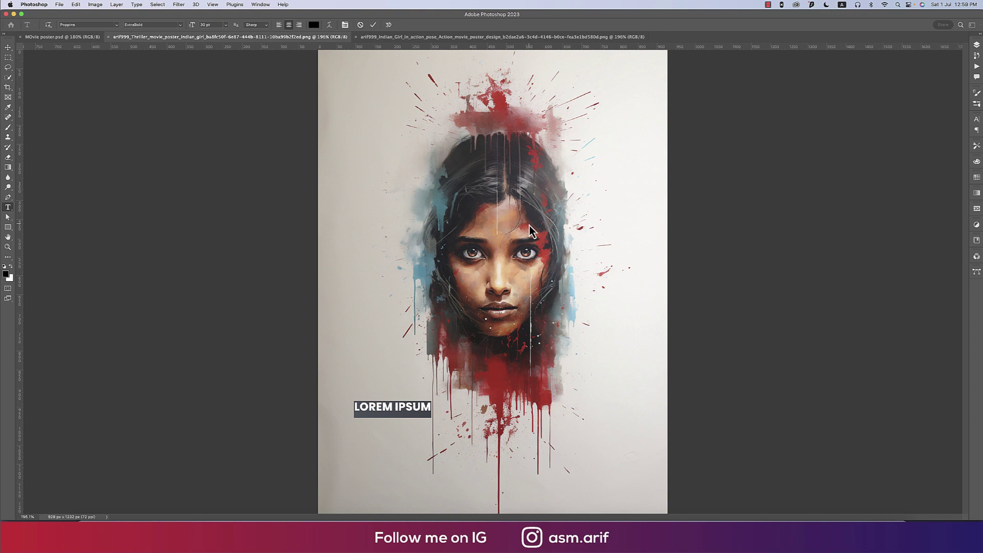
pyautogui.write('THE ')
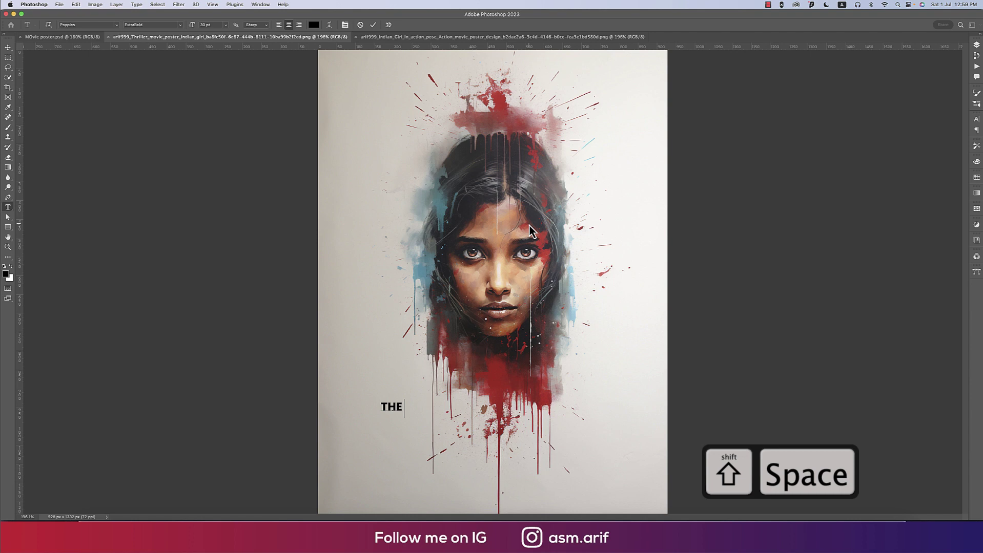
pyautogui.write('GIRL')
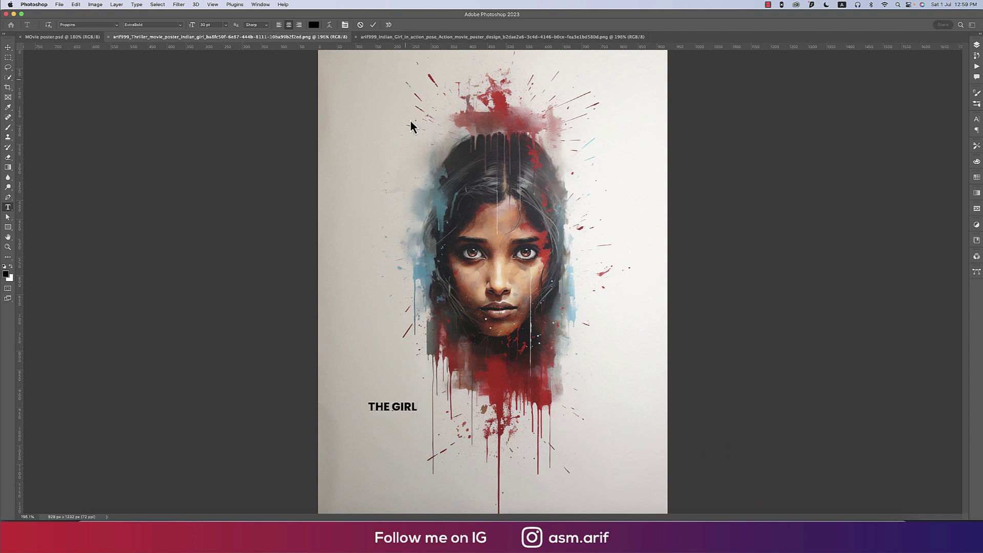
pyautogui.click(9, 48)
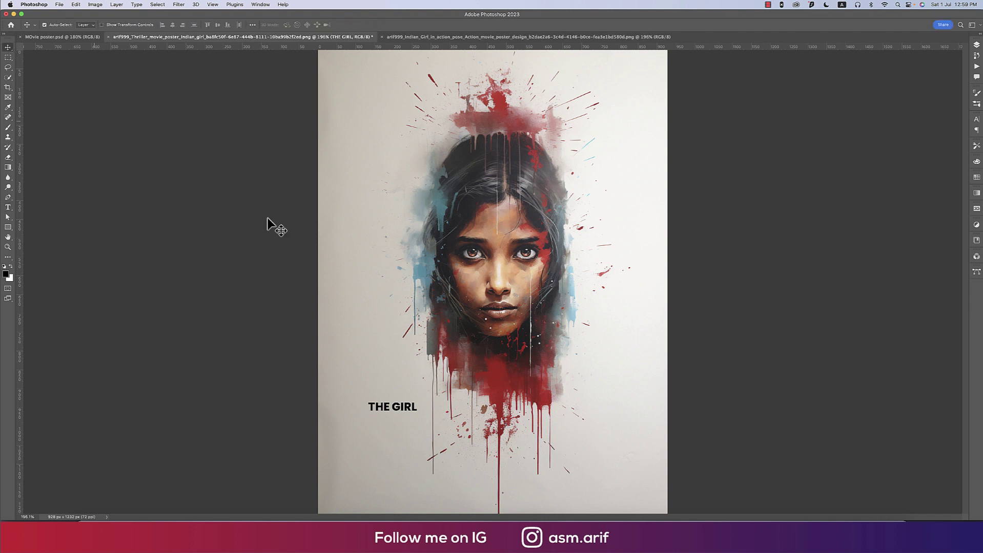
# - Enlarge the "THE GIRL" title to span most of the poster's width and position it just below the face
pyautogui.press('super+t')
pyautogui.moveTo(417, 410); pyautogui.dragTo(570, 377)
pyautogui.press('Return')
pyautogui.press('super+t')
pyautogui.moveTo(504, 410); pyautogui.dragTo(499, 433)
pyautogui.press('Return')
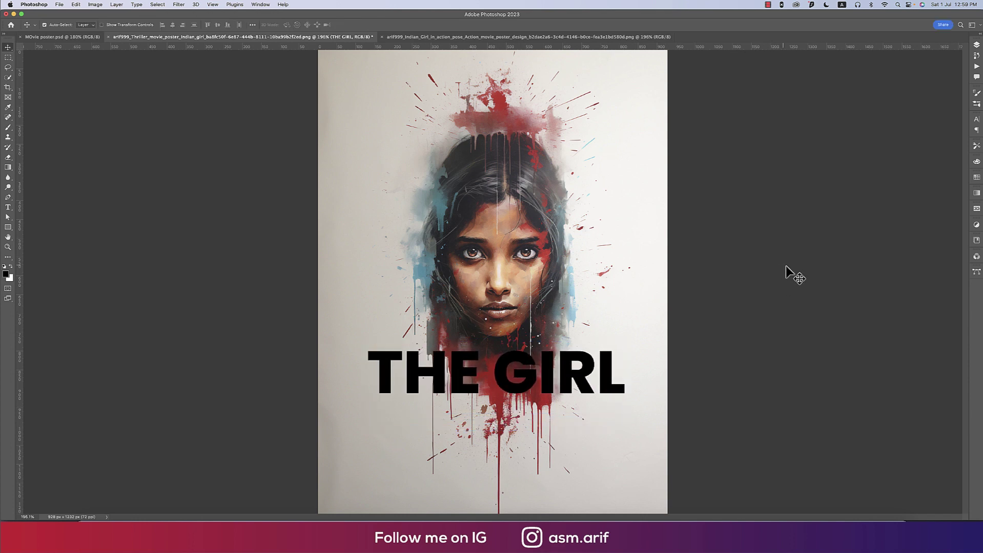
# - Change the font of the "THE GIRL" title to Evil Empire
pyautogui.click(977, 121)
pyautogui.click(929, 131)
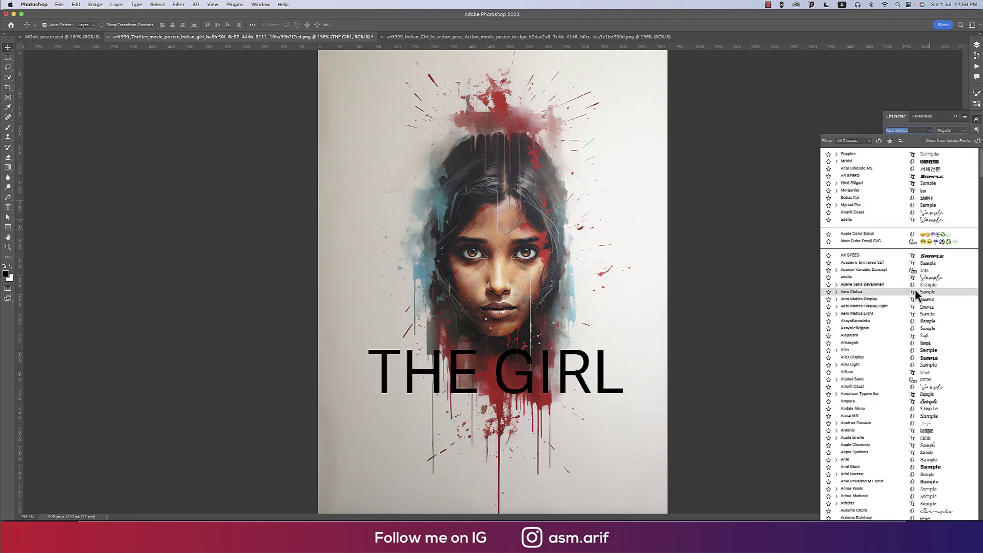
pyautogui.scroll(-10, 924, 362)
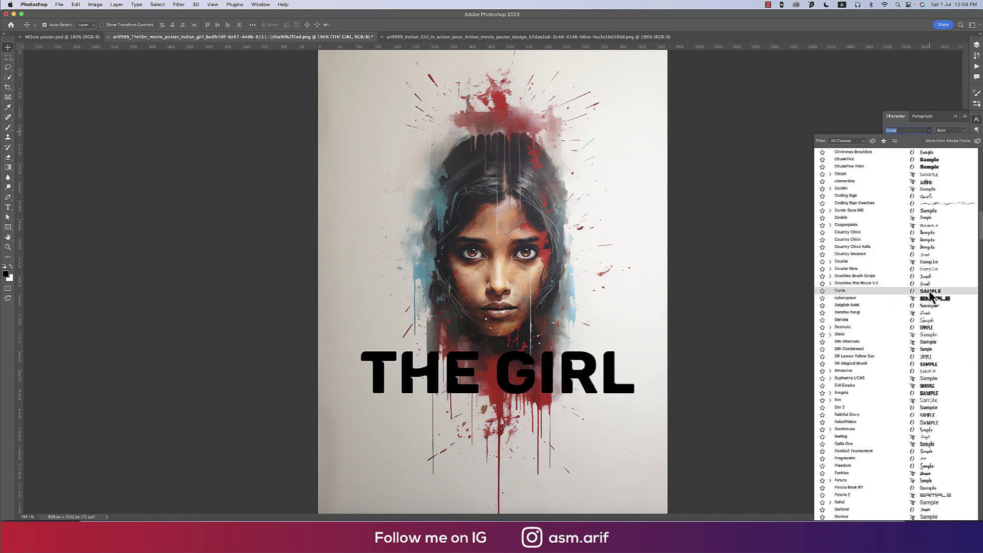
pyautogui.click(922, 389)
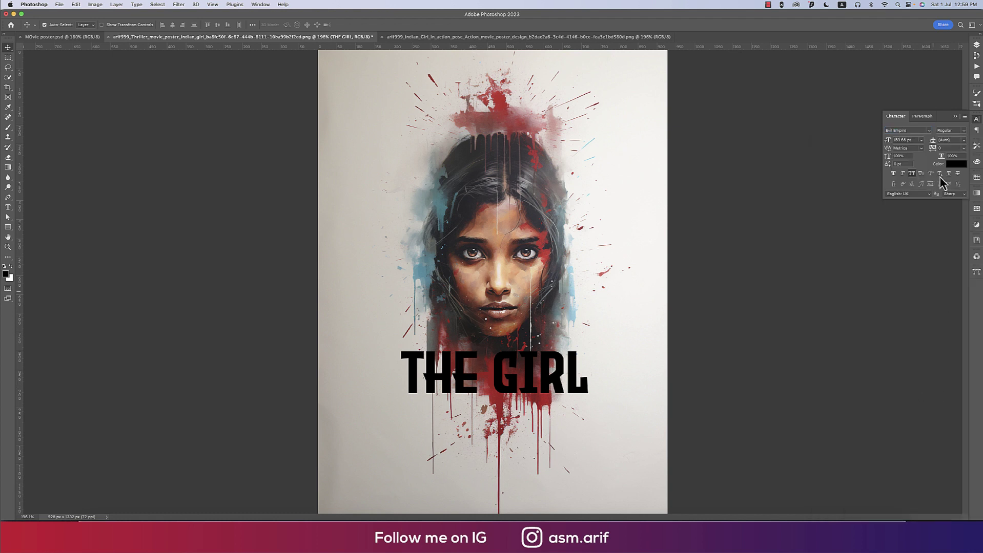
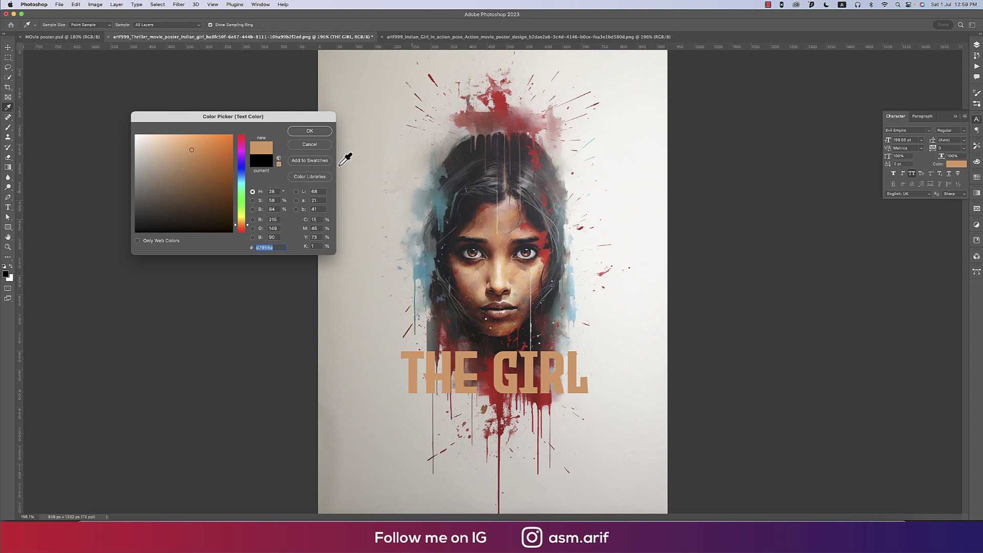
# - Recolor the "THE GIRL" title with a red sampled from the paint on the girl's portrait
pyautogui.moveTo(186, 148); pyautogui.dragTo(134, 135)
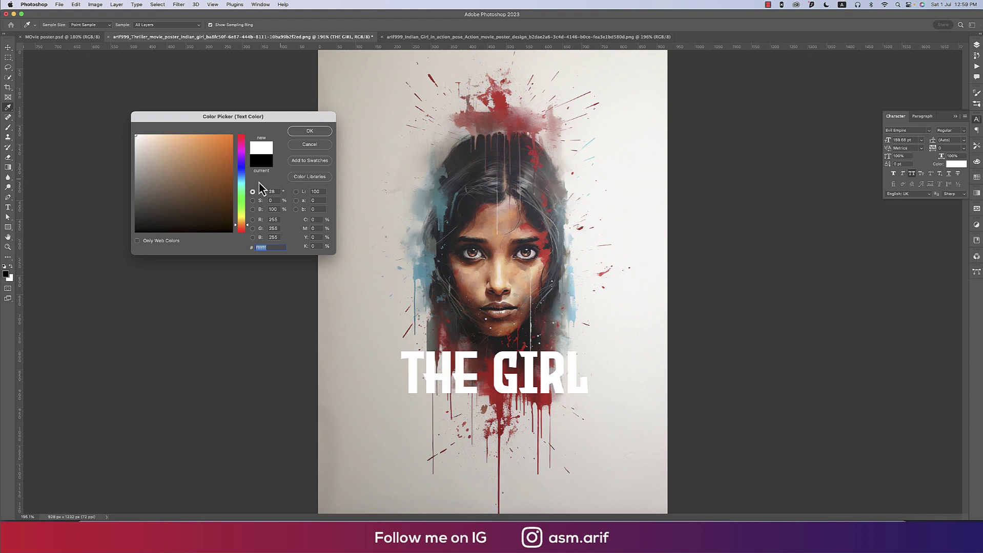
pyautogui.write('d36502')
pyautogui.click(519, 286)
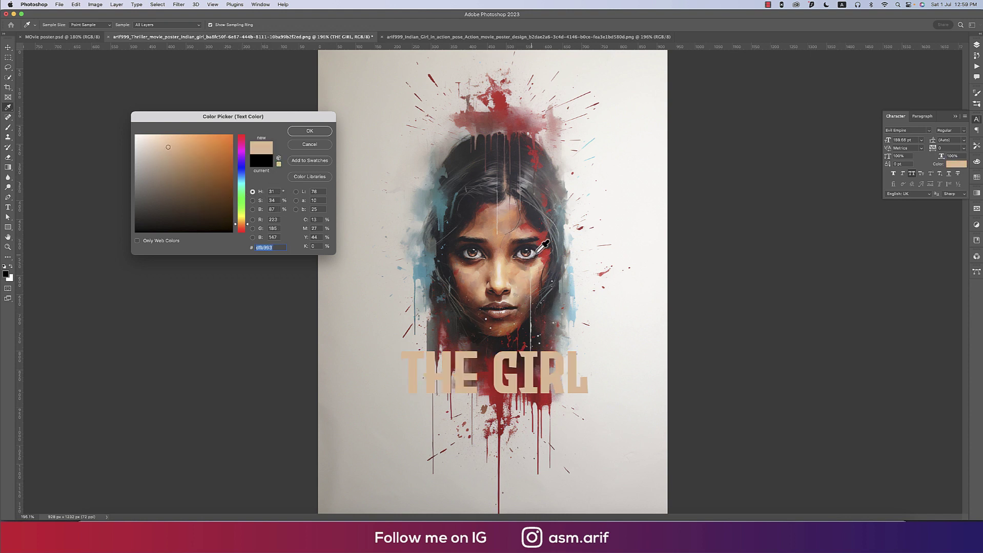
pyautogui.click(536, 252)
pyautogui.click(310, 132)
pyautogui.press('v')
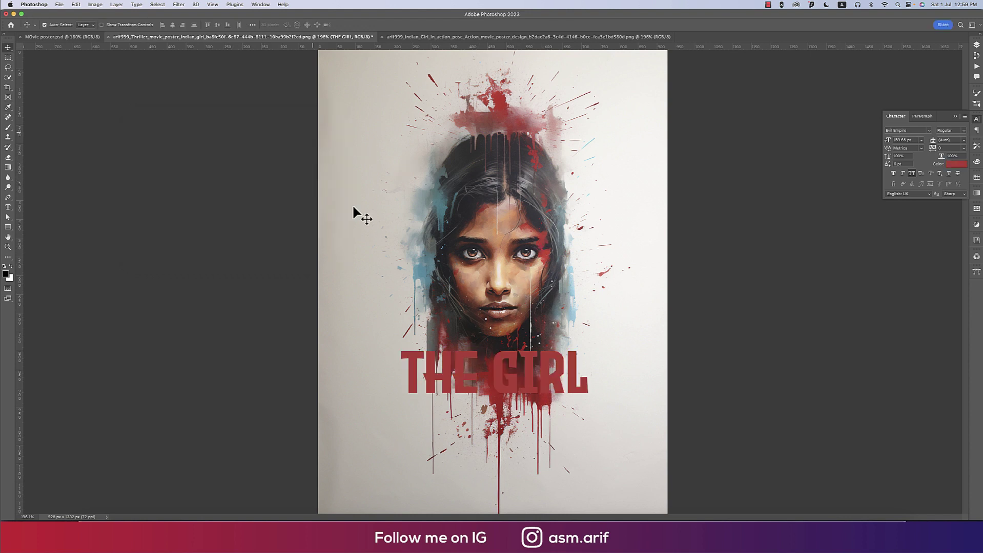
# - Enlarge the "THE GIRL" title to about 182 pt and position it over the red paint drips below the girl's chin
pyautogui.moveTo(512, 392); pyautogui.dragTo(509, 335)
pyautogui.press('super+t')
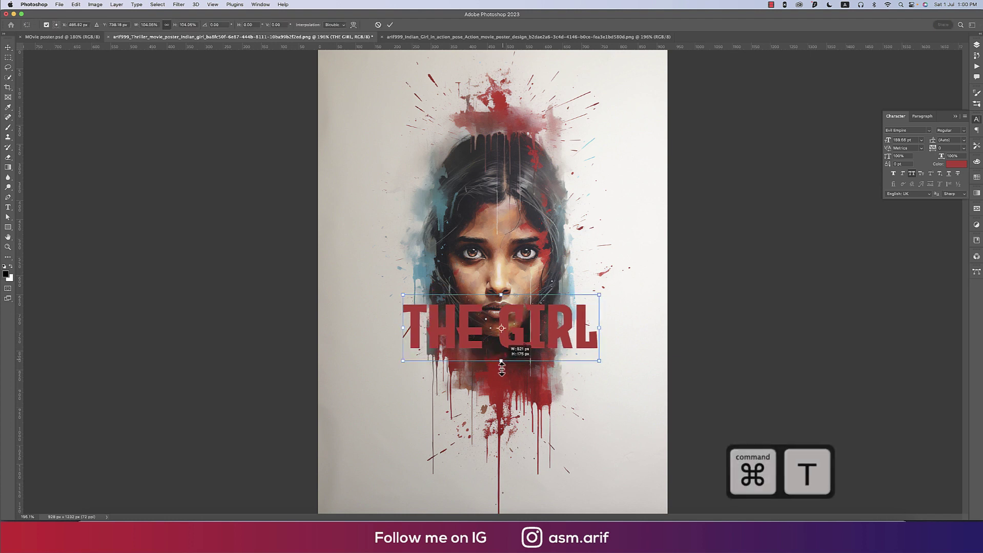
pyautogui.moveTo(405, 346); pyautogui.dragTo(370, 381)
pyautogui.moveTo(519, 364); pyautogui.dragTo(524, 478)
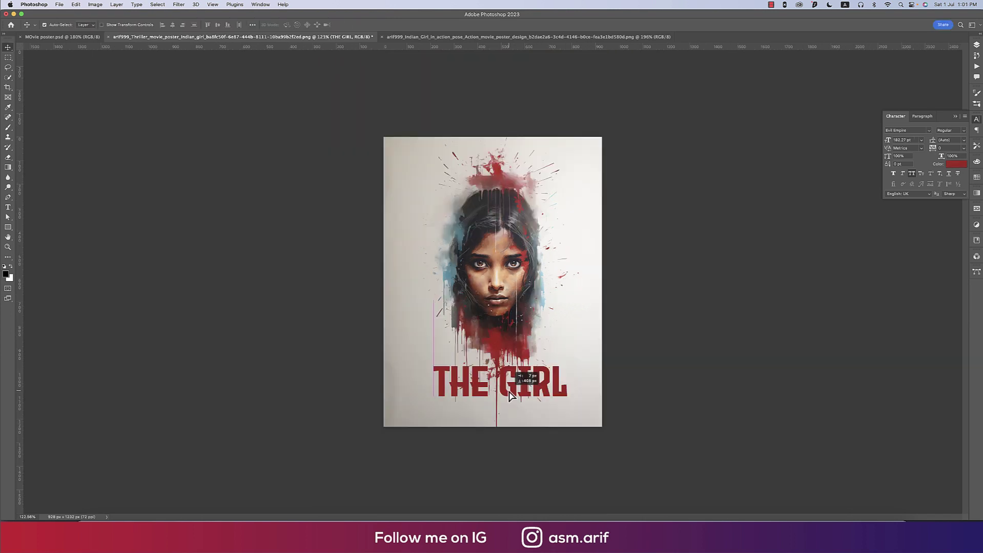
pyautogui.moveTo(510, 394); pyautogui.dragTo(507, 366)
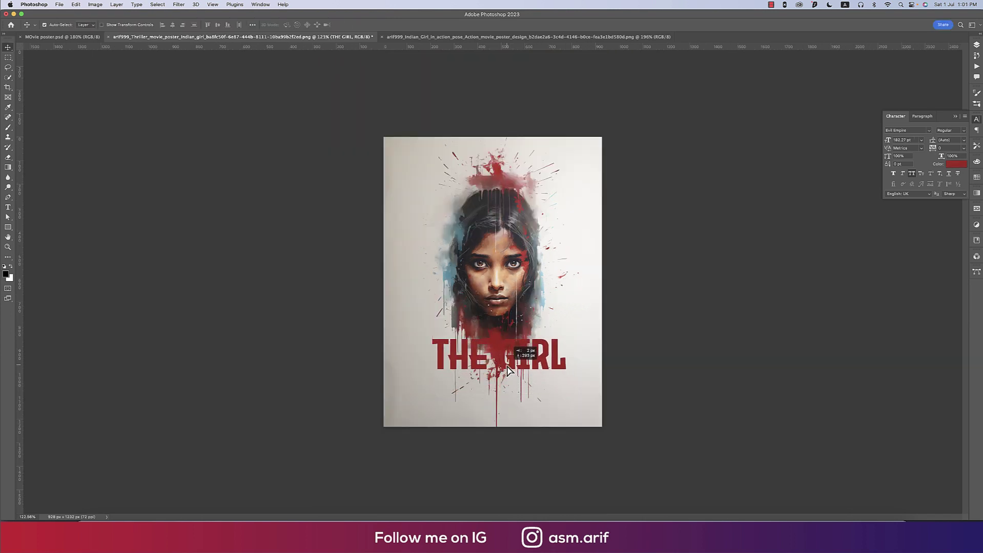
# - Recolor the "THE GIRL" title with the near-black tone #1c1c1f sampled from the girl's hair
pyautogui.click(951, 165)
pyautogui.click(452, 266)
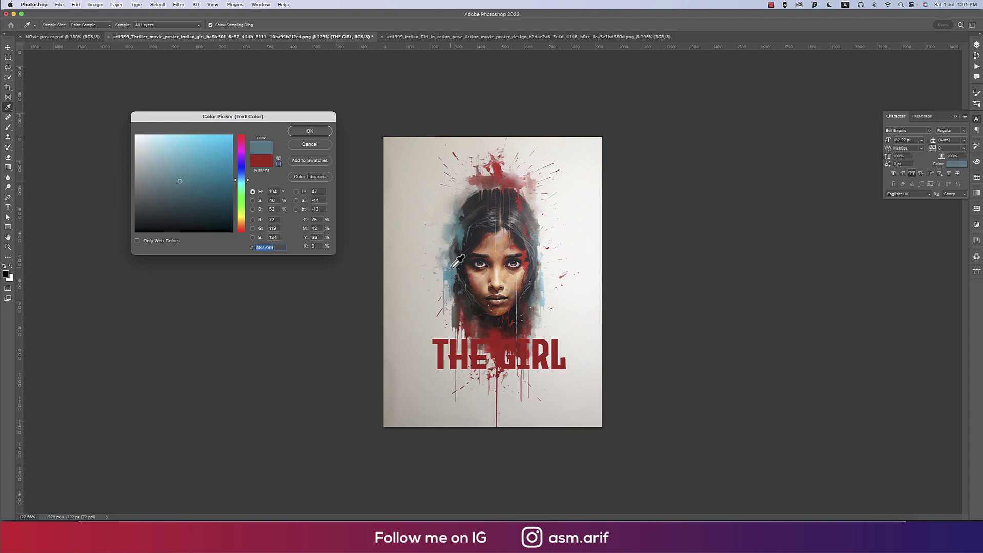
pyautogui.click(461, 239)
pyautogui.click(470, 239)
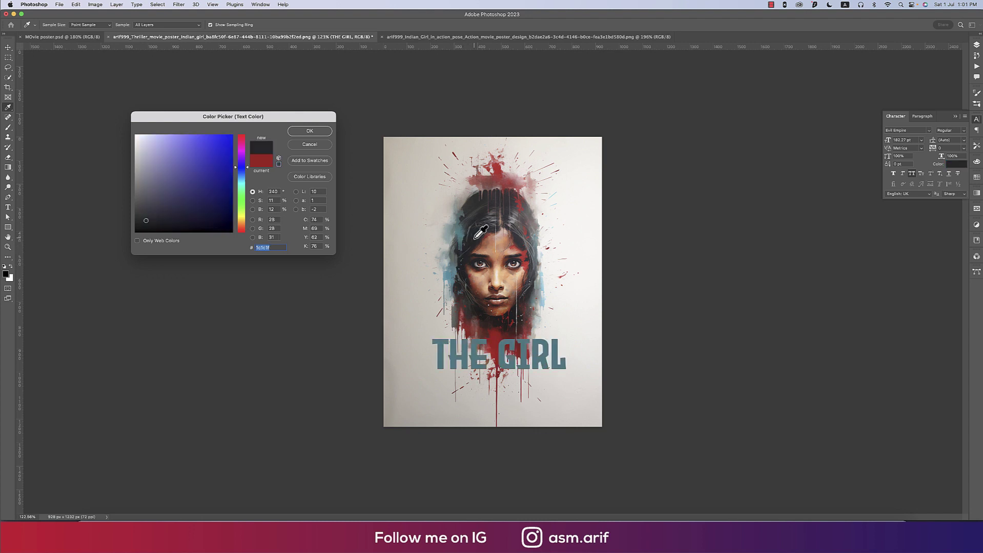
pyautogui.press('Return')
pyautogui.press('v')
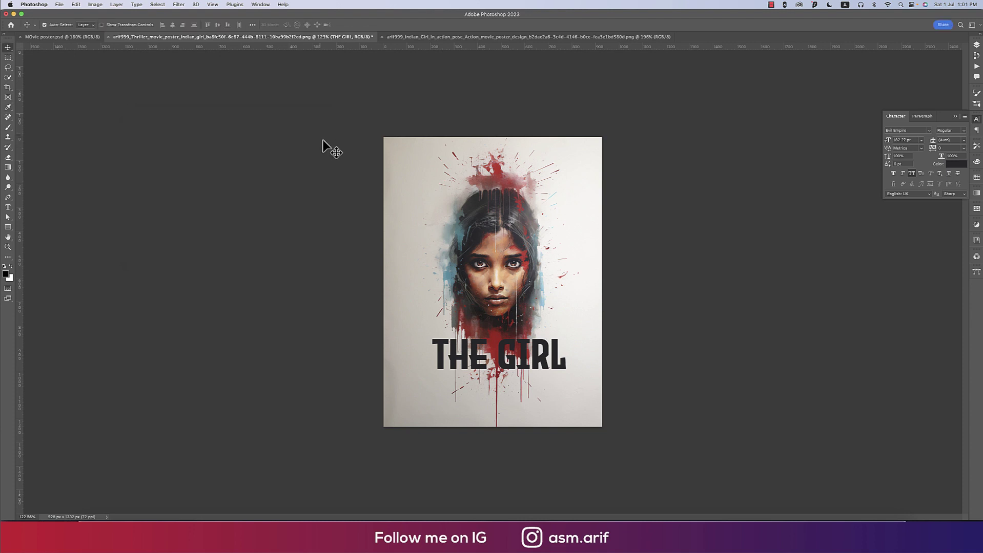
# - Move the title, stacked on two lines, over the red paint just below the girl's chin
pyautogui.press('super+0')
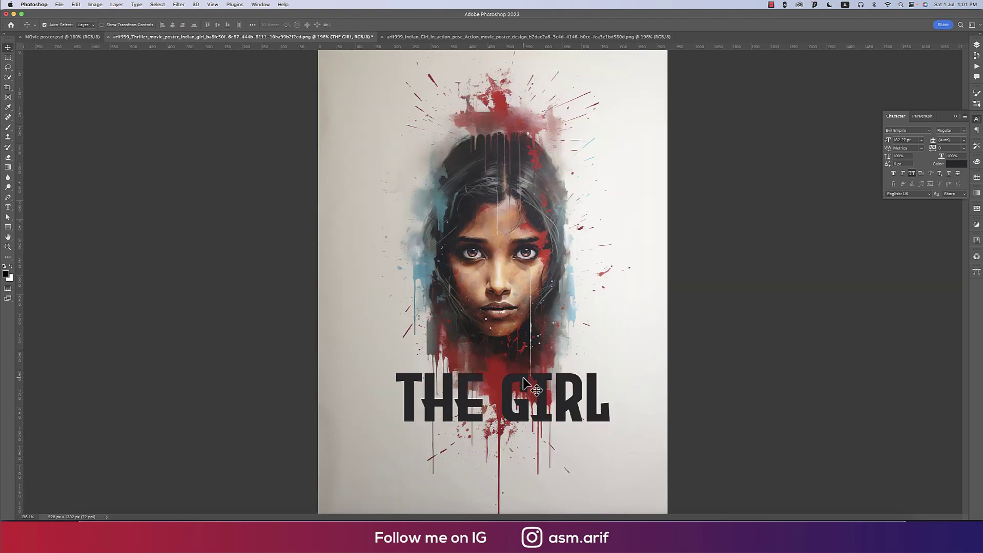
pyautogui.moveTo(522, 381); pyautogui.dragTo(523, 377)
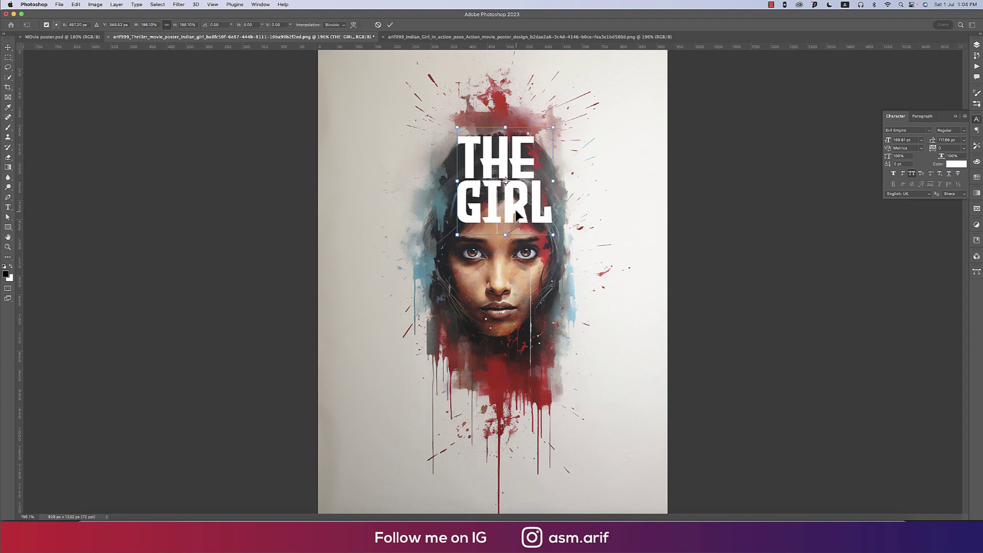
pyautogui.moveTo(519, 220); pyautogui.dragTo(513, 416)
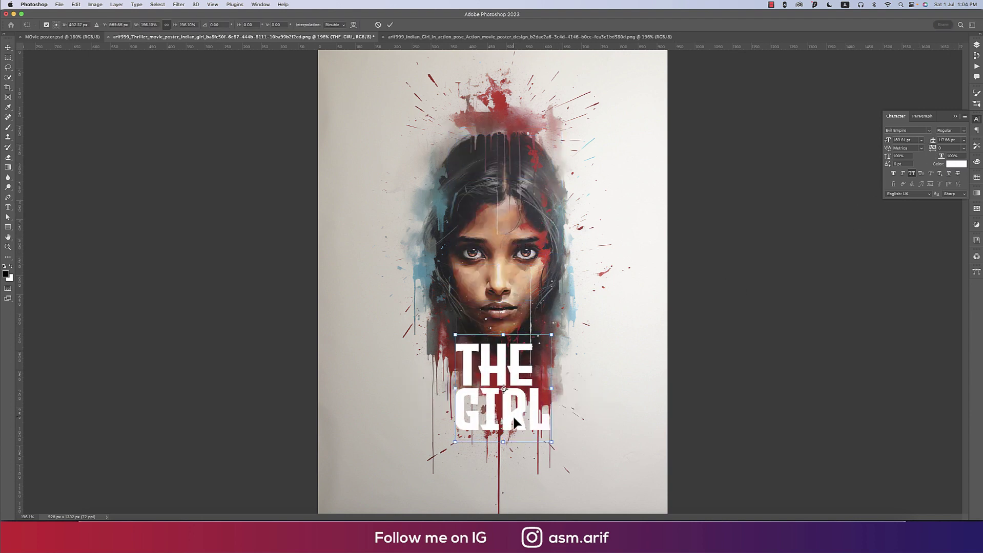
pyautogui.press('Return')
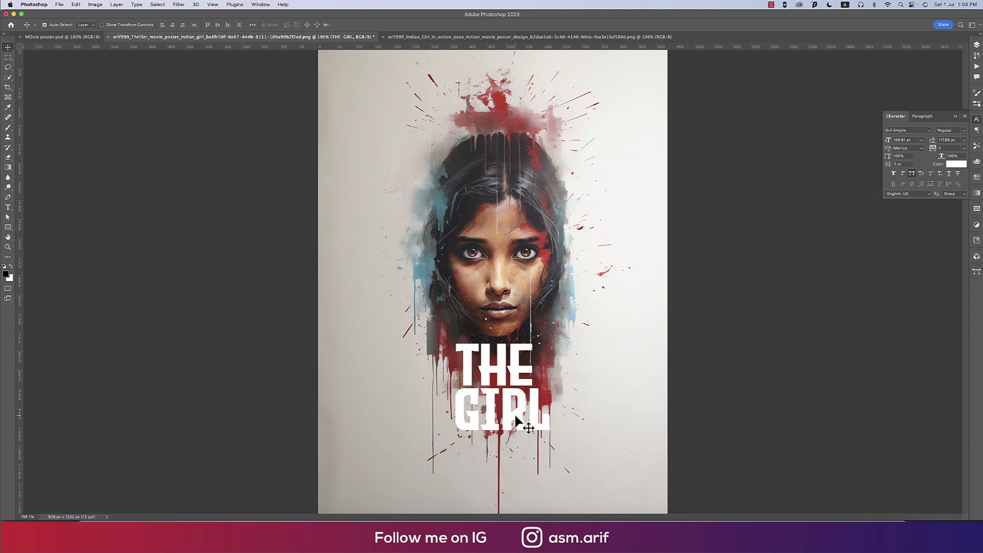
# - Duplicate the Background layer, place the copy above the "THE GIRL" text layer and clip it to the text
pyautogui.click(976, 46)
pyautogui.click(889, 141)
pyautogui.press('super+j')
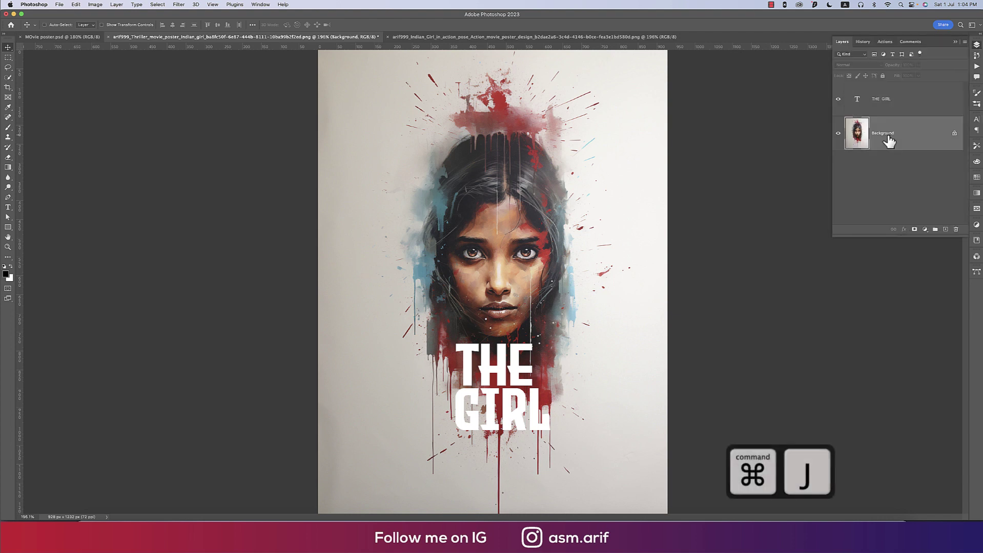
pyautogui.moveTo(895, 131); pyautogui.dragTo(892, 86)
pyautogui.rightClick(893, 98)
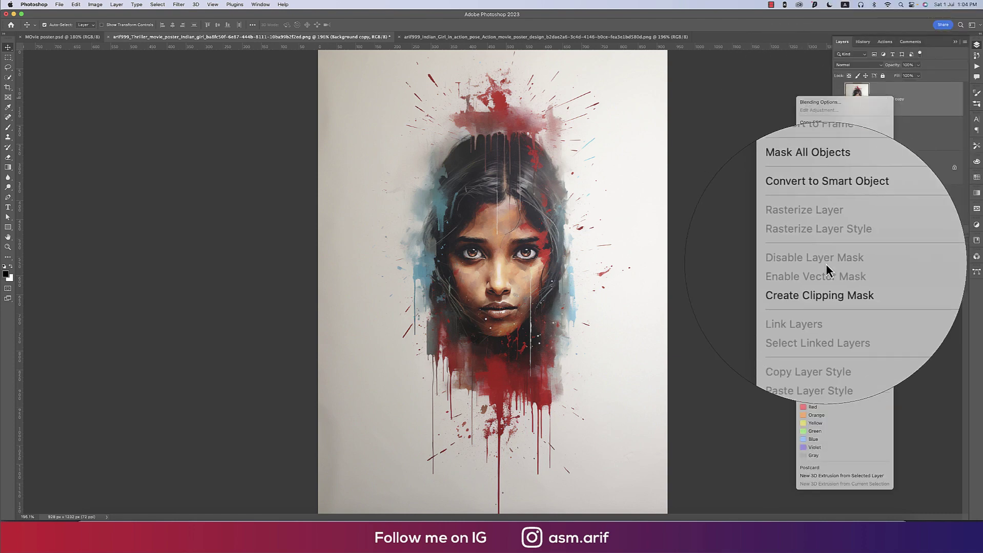
pyautogui.click(826, 278)
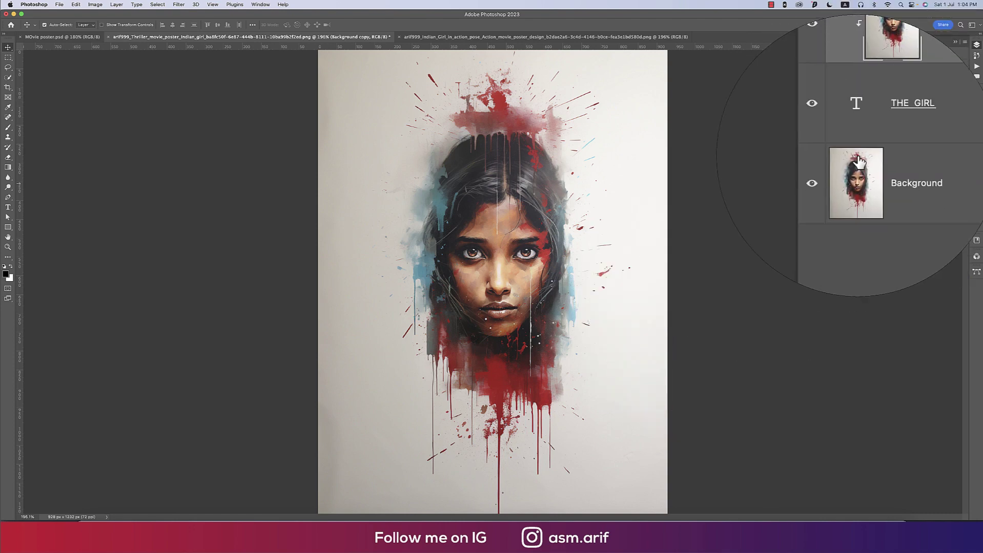
# - Scale the clipped portrait copy to about 129% and shift it down so the girl's face fills the lettering
pyautogui.press('super+t')
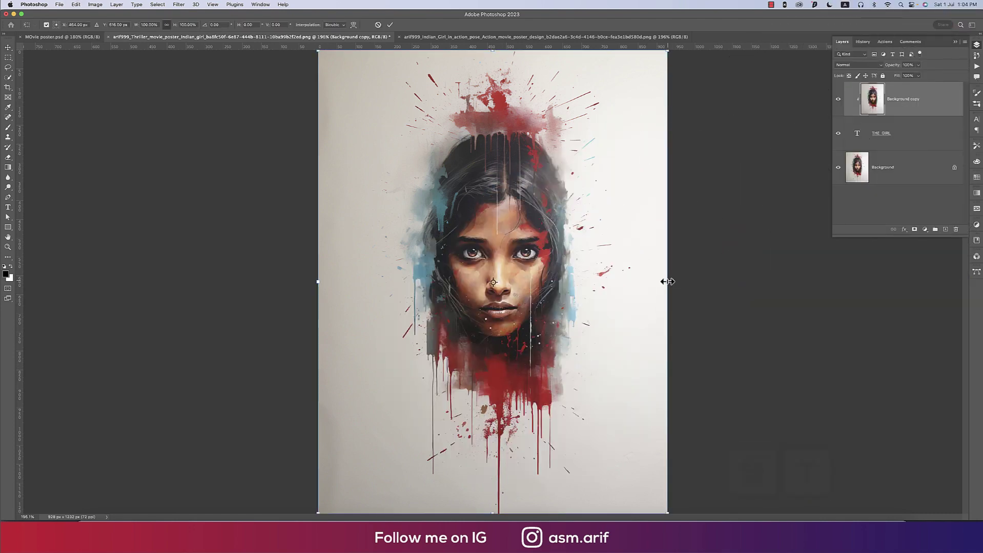
pyautogui.moveTo(667, 281); pyautogui.dragTo(768, 281)
pyautogui.moveTo(607, 368); pyautogui.dragTo(577, 506)
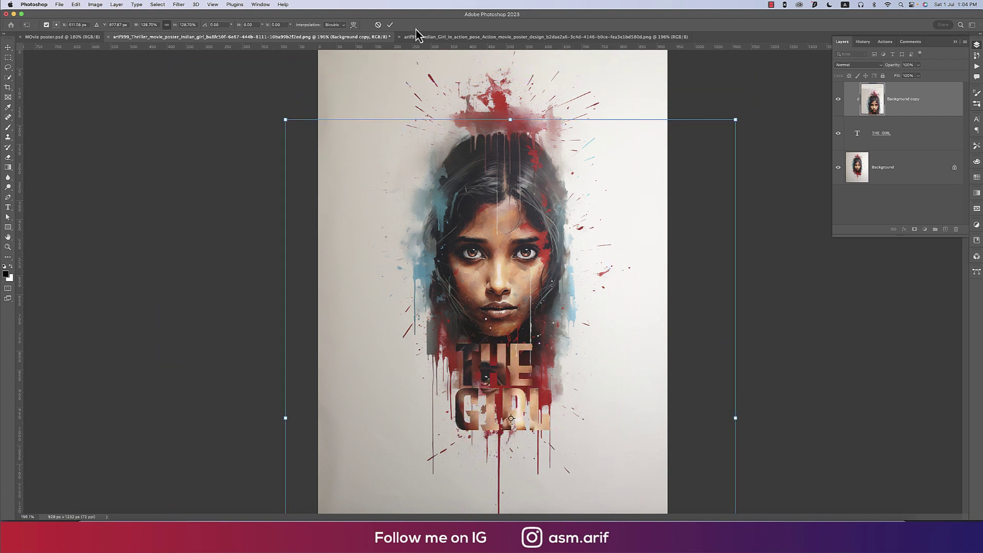
pyautogui.click(391, 25)
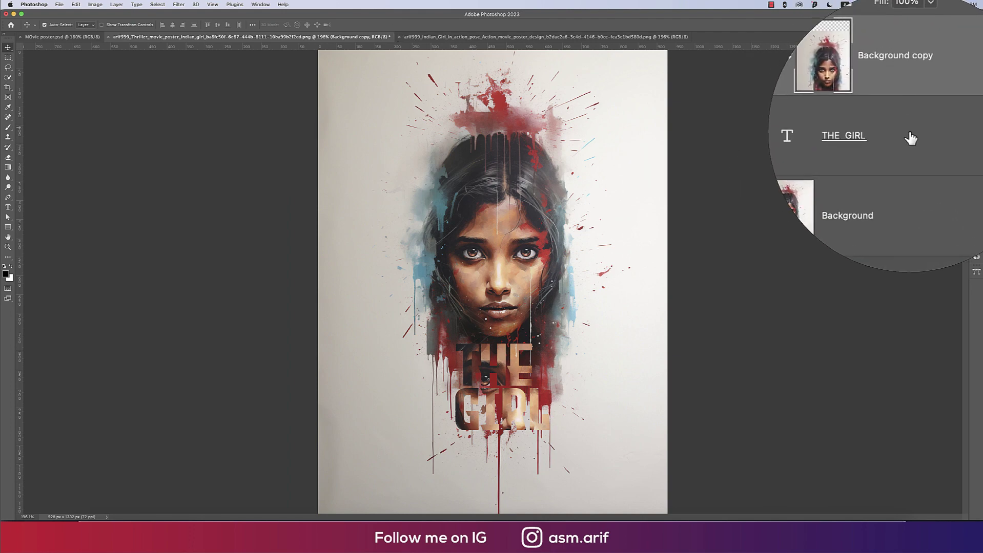
# - Add a drop shadow to the "THE GIRL" text layer
pyautogui.rightClick(915, 134)
pyautogui.click(863, 102)
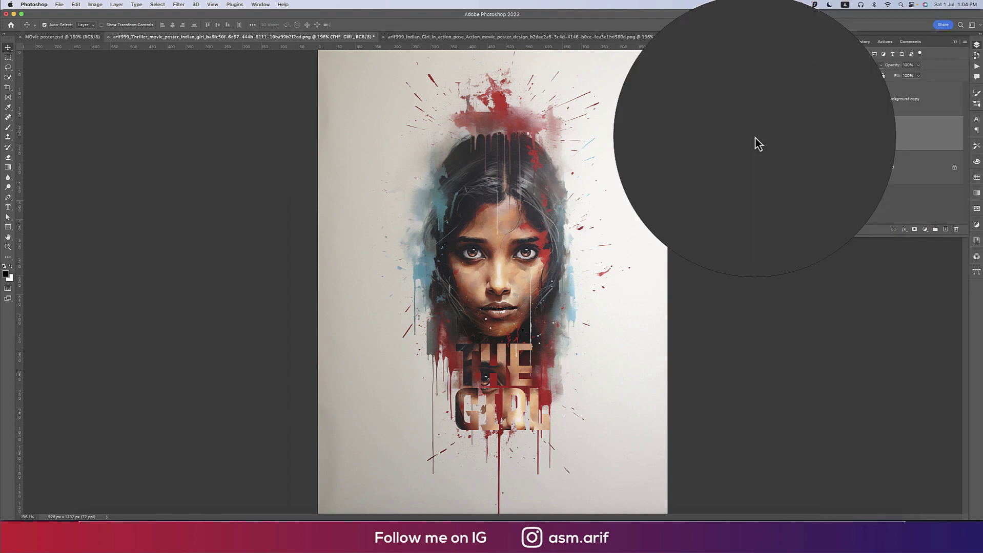
pyautogui.click(25, 251)
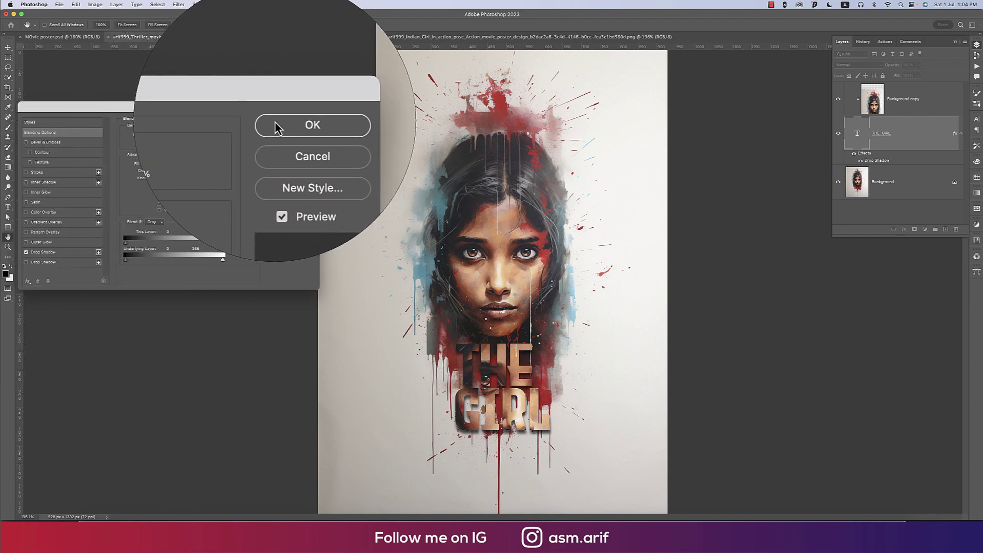
pyautogui.click(277, 122)
# - Move the "THE GIRL" title and its clipped image together to a centered position just below the girl's chin
pyautogui.press('super+t')
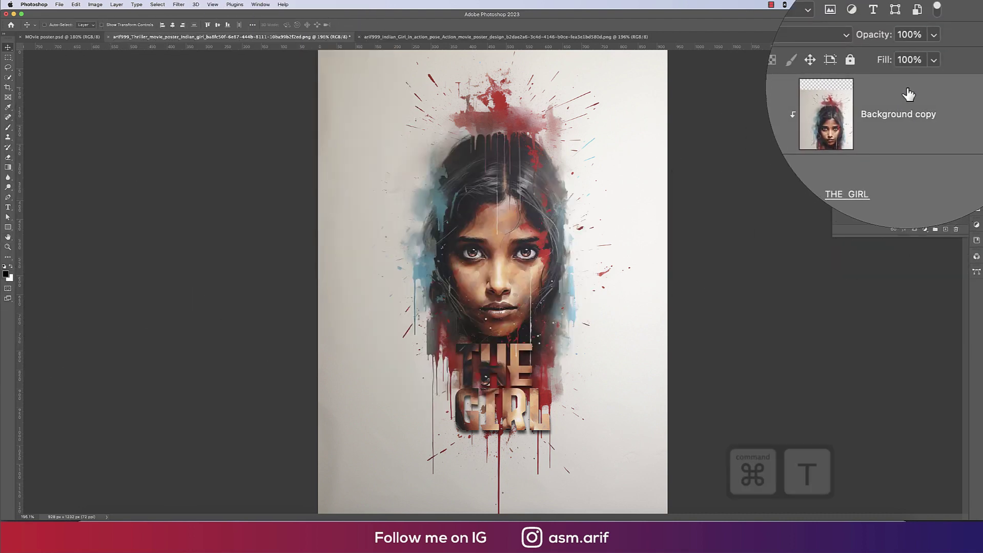
pyautogui.moveTo(537, 402)
pyautogui.mouseDown()
pyautogui.moveTo(420, 434)
pyautogui.moveTo(425, 450)
pyautogui.moveTo(510, 157)
pyautogui.moveTo(587, 92)
pyautogui.moveTo(624, 155)
pyautogui.moveTo(529, 416)
pyautogui.mouseUp()
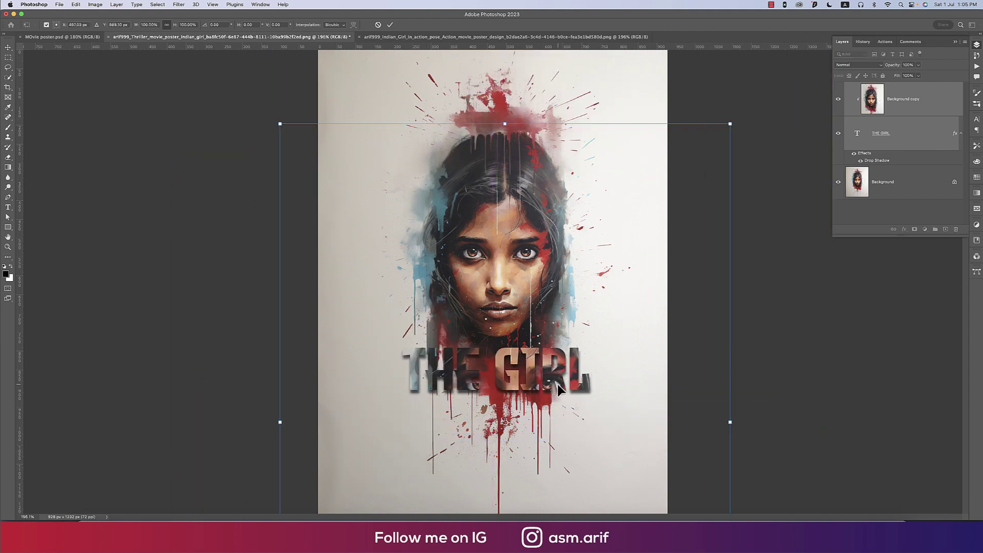
pyautogui.press('Return')
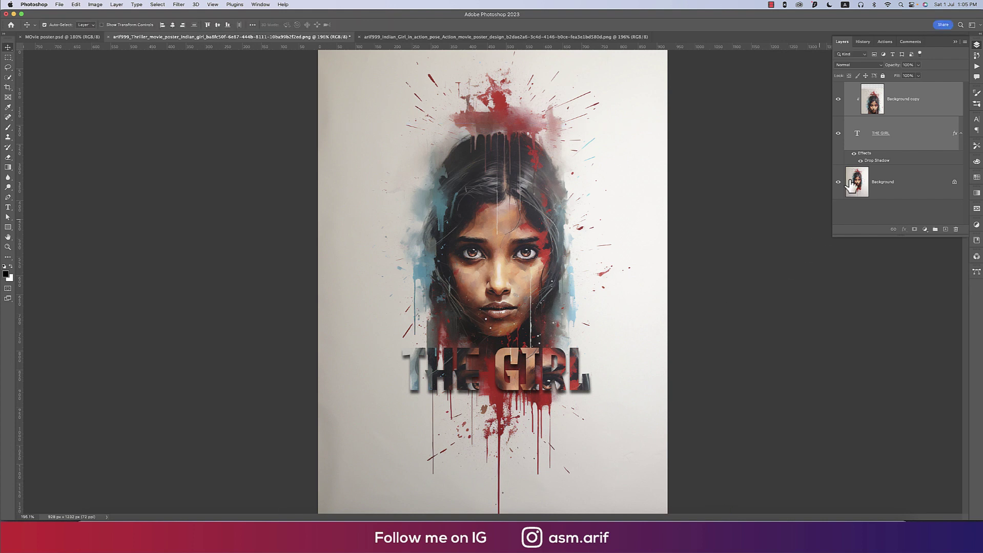
# - Shift the clipped portrait copy upward so its pale background and red paint drips fill the title lettering
pyautogui.click(905, 109)
pyautogui.press('super+t')
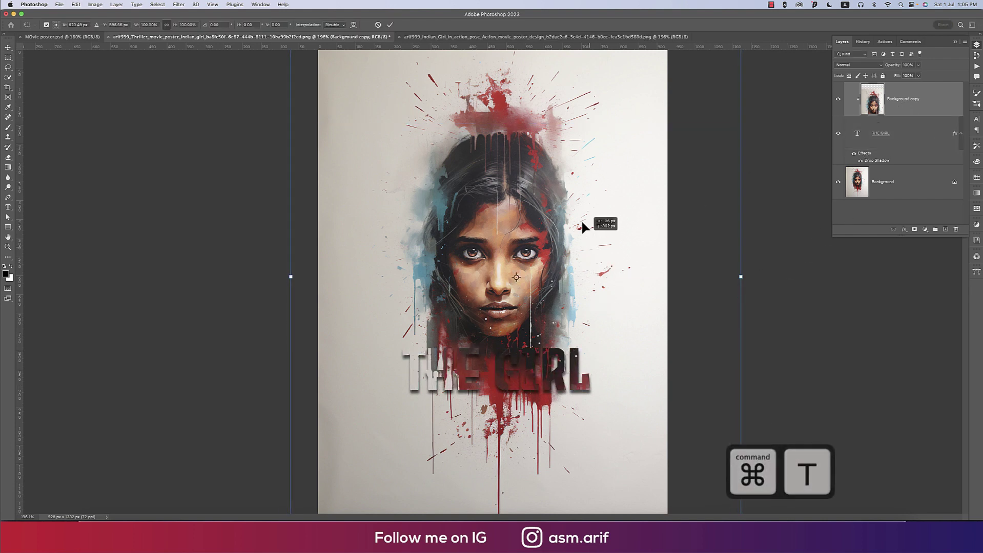
pyautogui.moveTo(582, 224); pyautogui.dragTo(557, 153)
pyautogui.moveTo(594, 370)
pyautogui.mouseDown()
pyautogui.moveTo(574, 373)
pyautogui.moveTo(579, 408)
pyautogui.moveTo(584, 324)
pyautogui.moveTo(577, 377)
pyautogui.mouseUp()
pyautogui.click(390, 25)
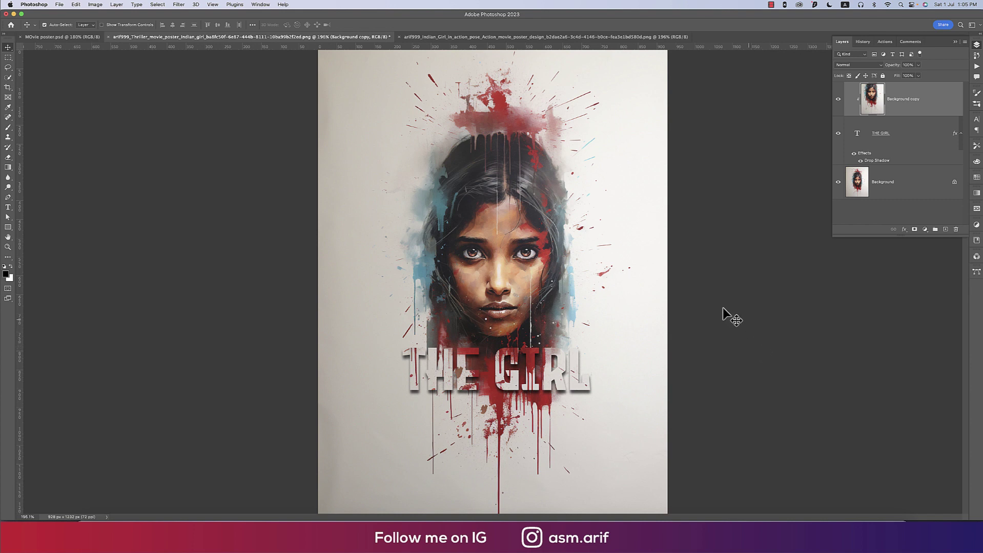
# - Reposition the title's drop shadow to an angle of about -45° and a distance of 4 px
pyautogui.doubleClick(878, 162)
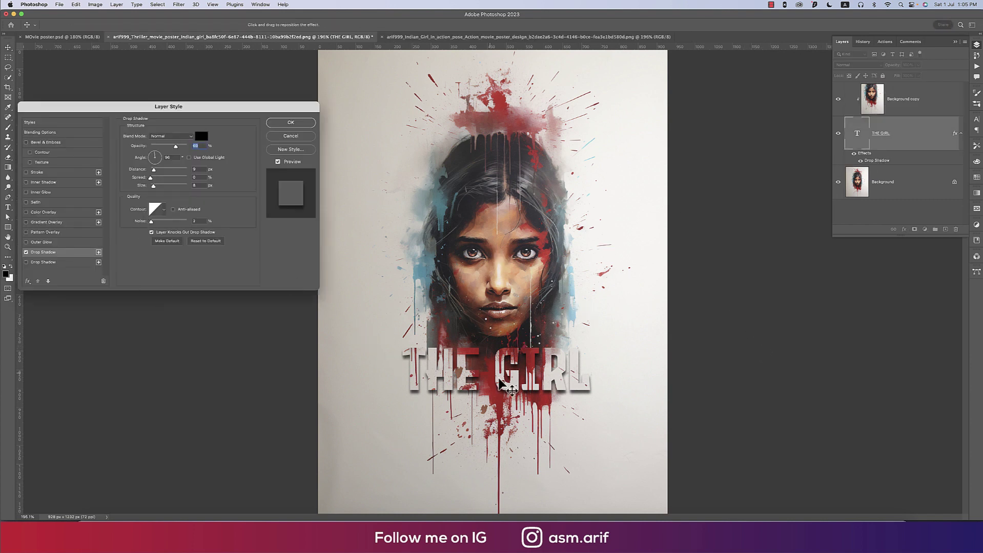
pyautogui.moveTo(500, 382); pyautogui.dragTo(487, 398)
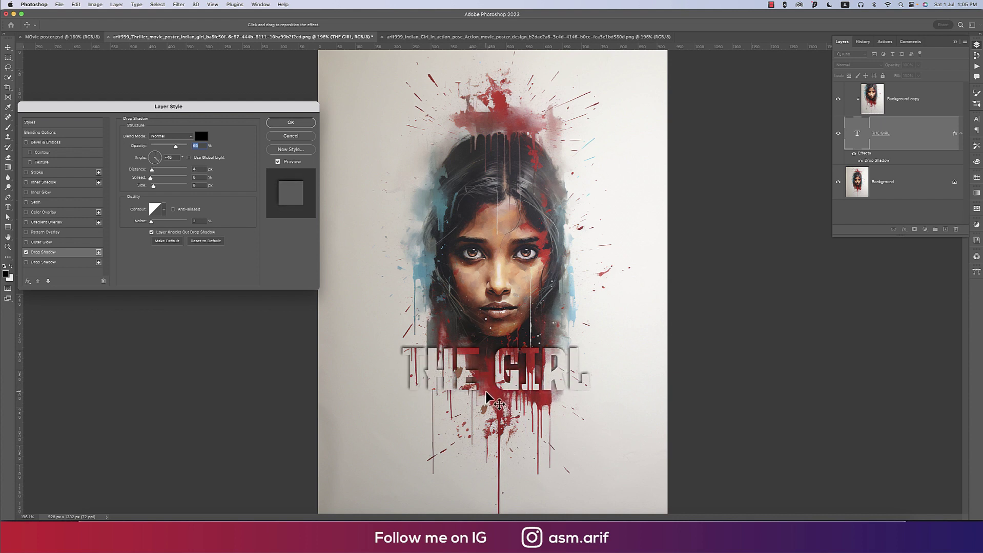
pyautogui.click(301, 126)
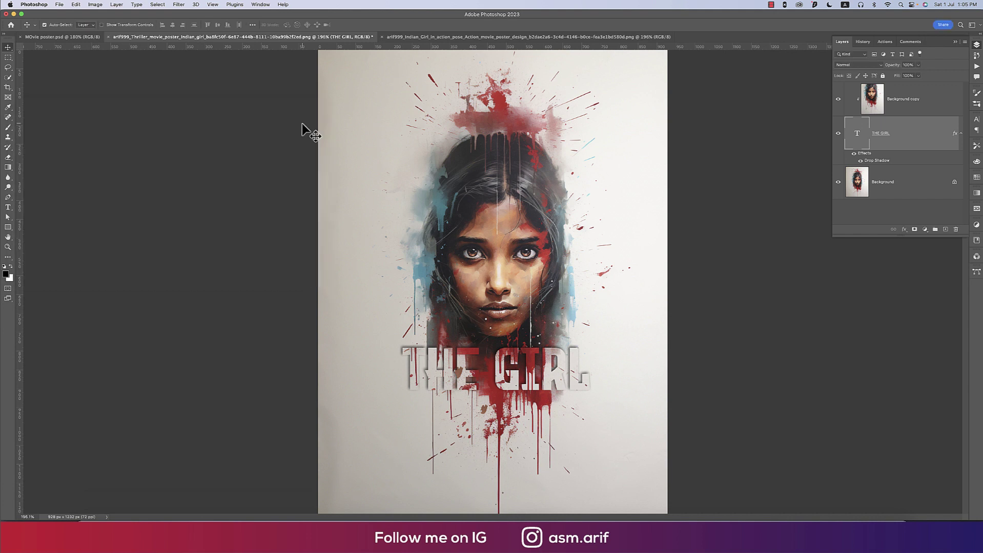
# - Add a stroke to the "THE GIRL" text layer and color it light grey #e5e5e5
pyautogui.rightClick(896, 144)
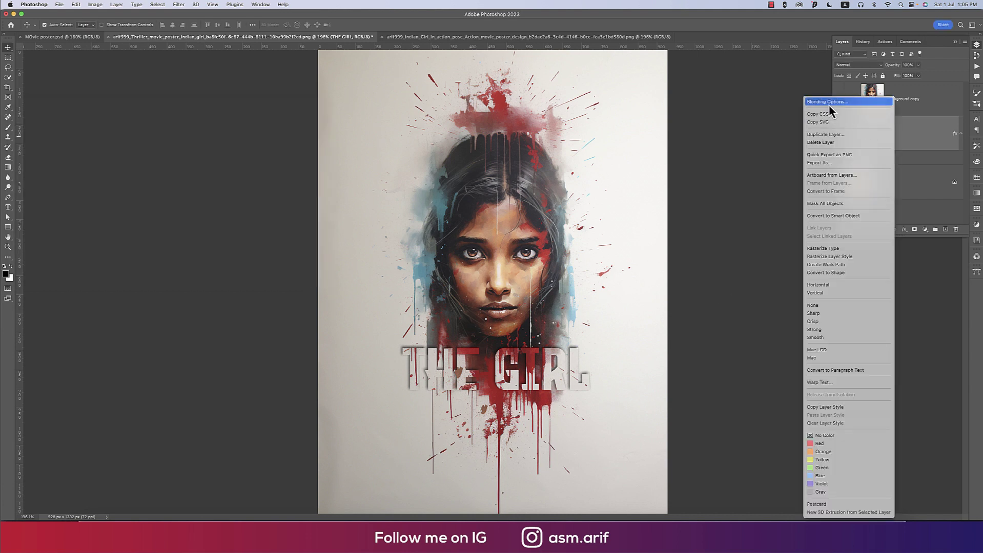
pyautogui.click(829, 104)
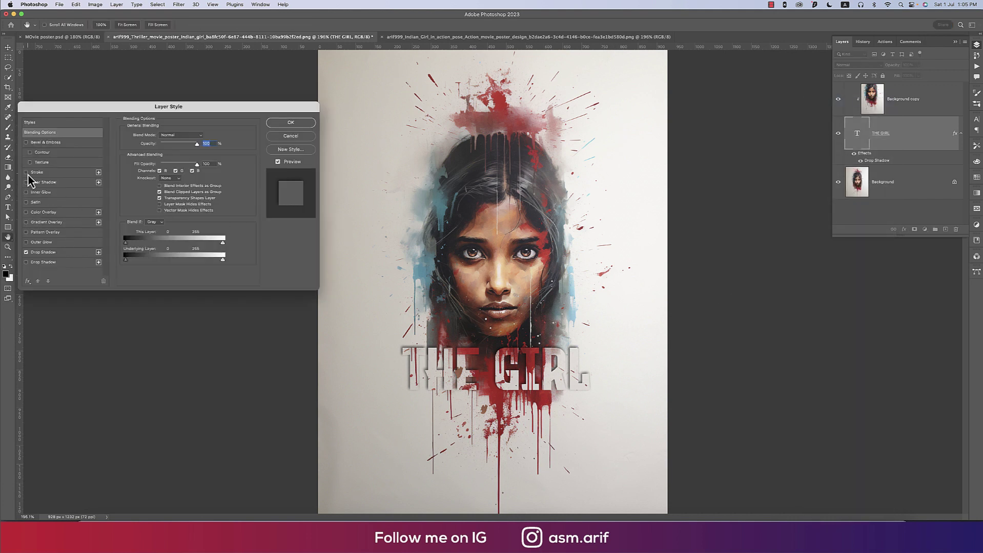
pyautogui.click(27, 173)
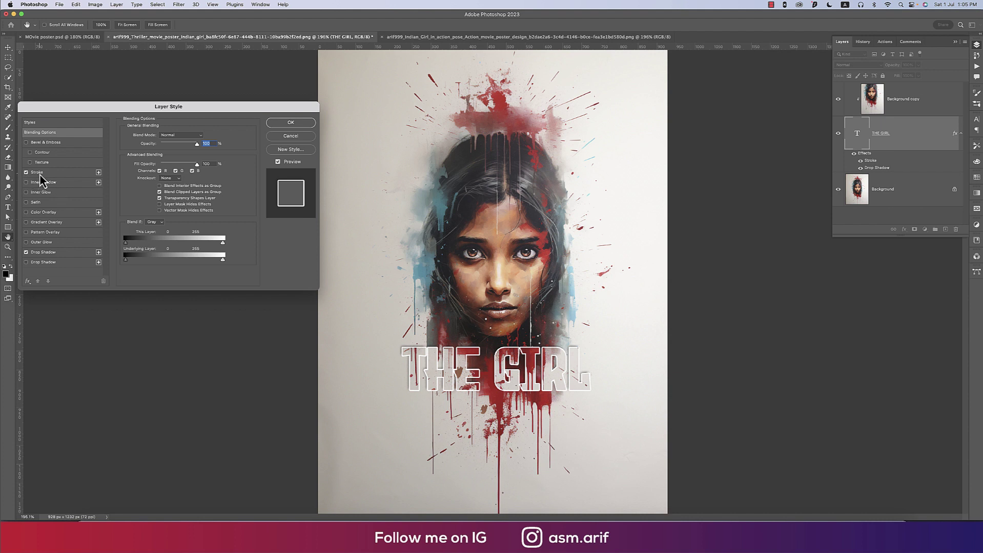
pyautogui.click(41, 173)
pyautogui.click(142, 195)
pyautogui.click(232, 136)
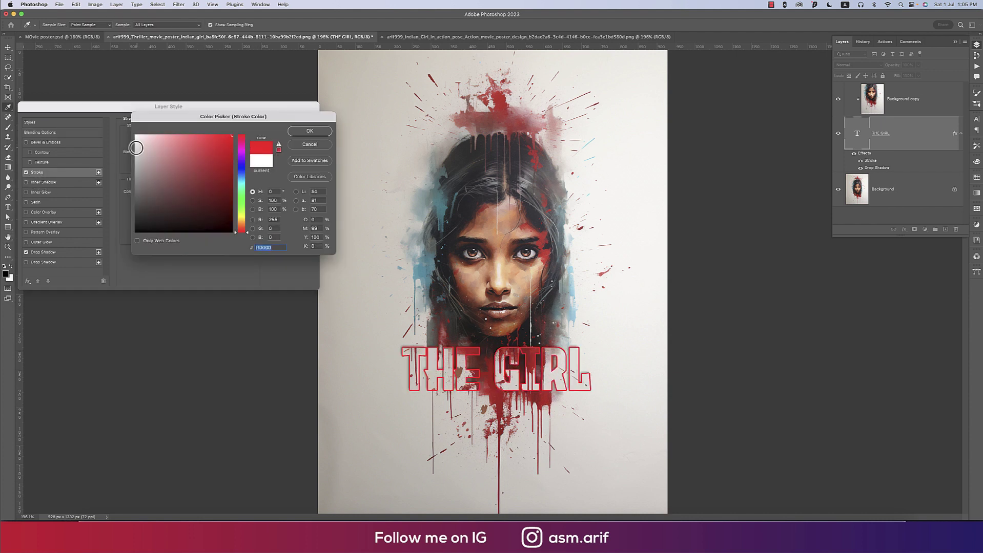
pyautogui.click(139, 148)
pyautogui.click(565, 219)
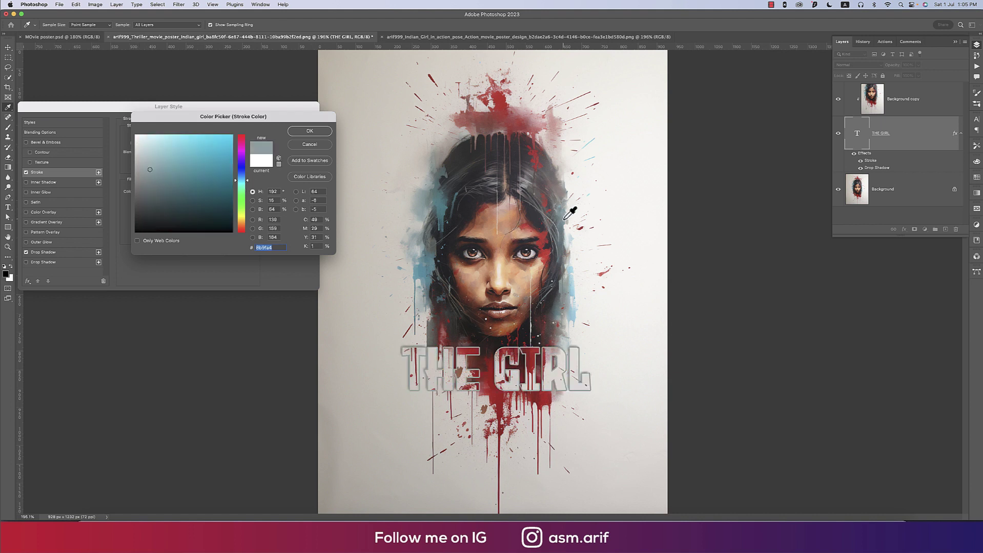
pyautogui.click(135, 145)
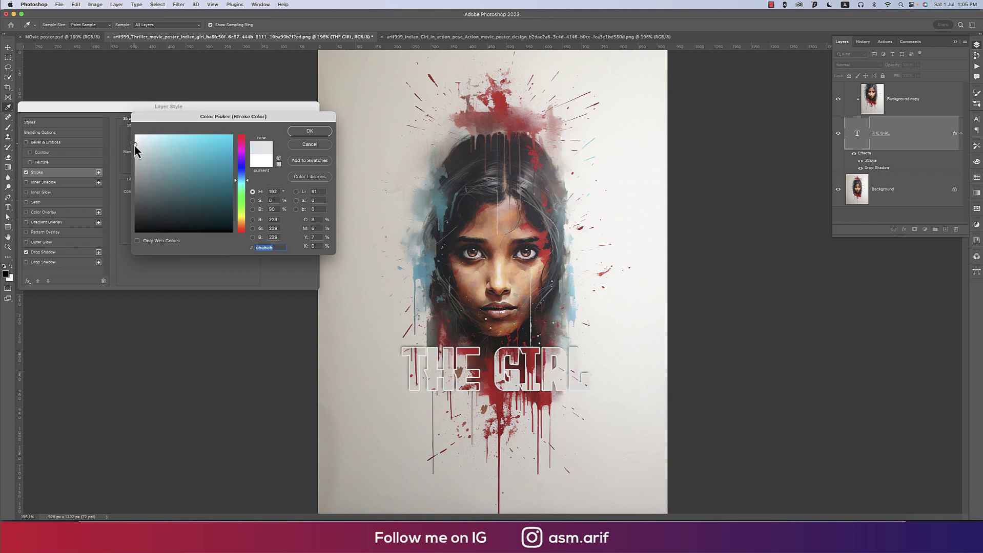
pyautogui.press('Return')
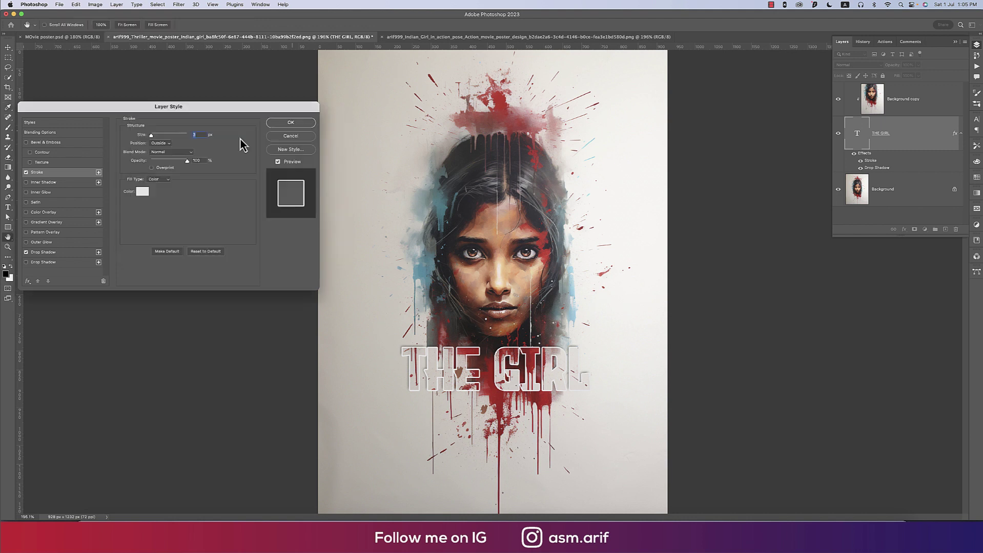
# - Set the title stroke's position to Inside and its size to 1 px, and apply the layer style
pyautogui.click(163, 151)
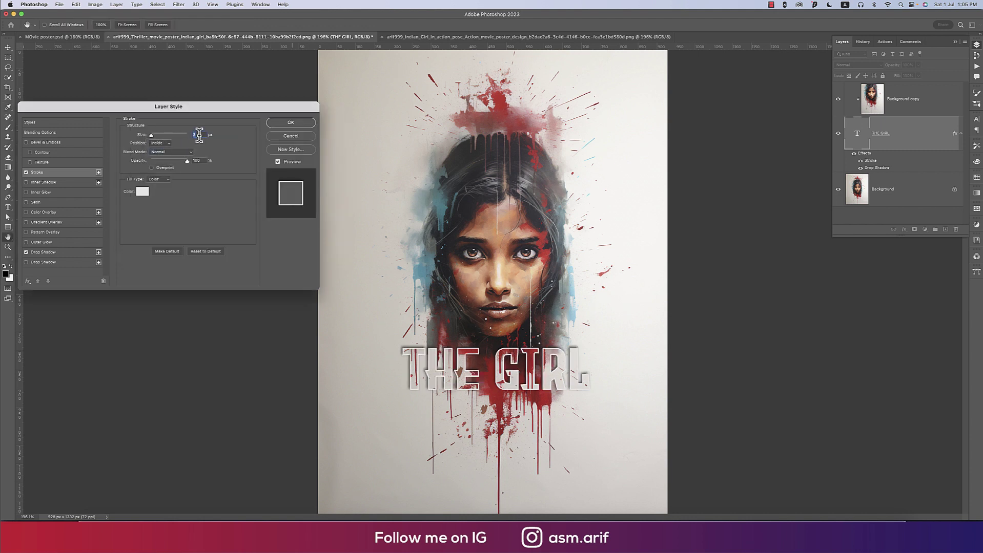
pyautogui.write('1')
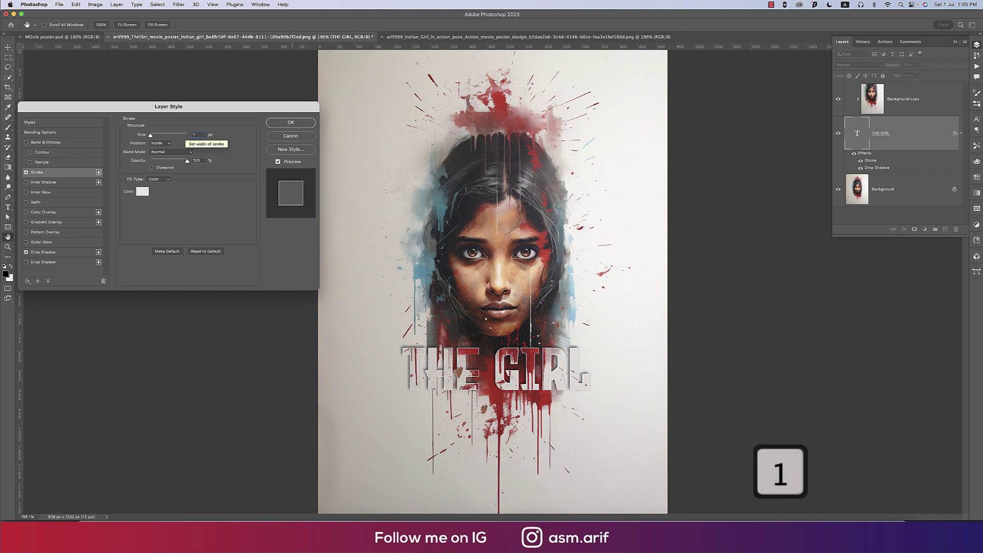
pyautogui.click(286, 124)
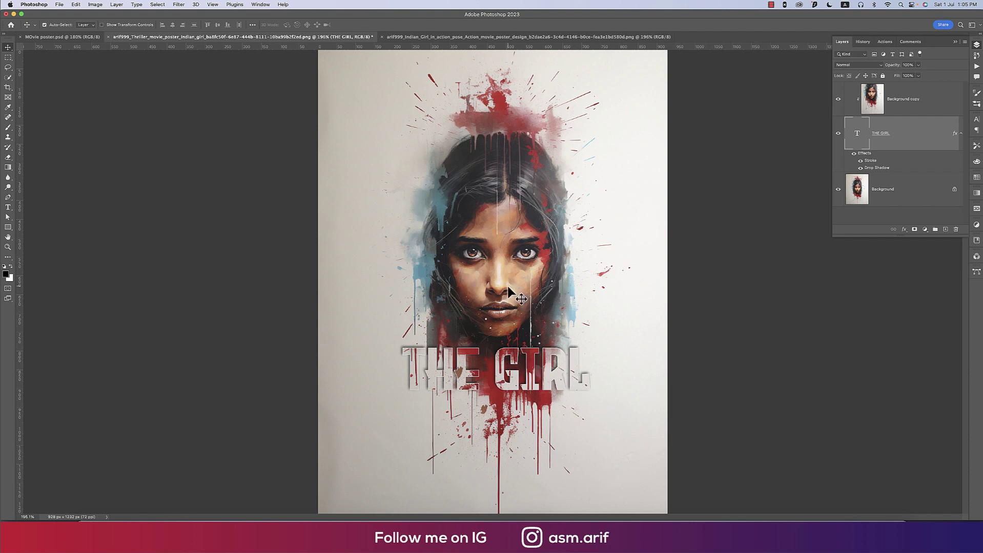
# - Copy the "June 30, 2023" text layer from Movie poster.psd into the thriller poster and place it just above the title
pyautogui.click(71, 37)
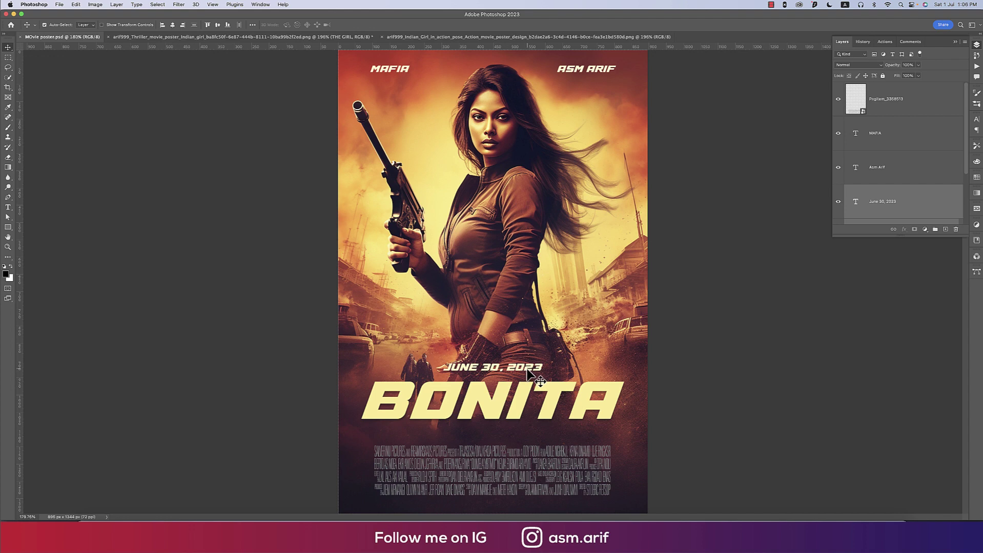
pyautogui.press('super+c')
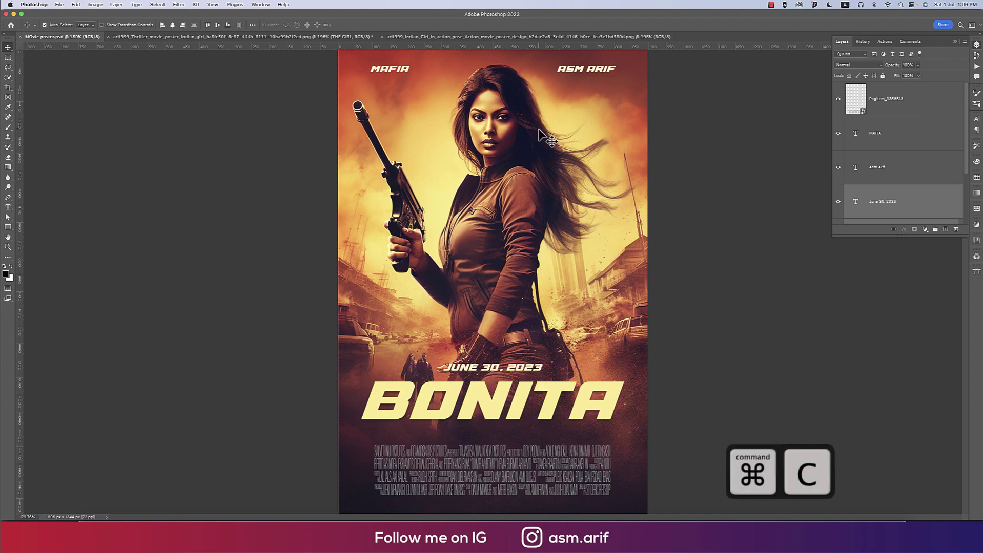
pyautogui.click(255, 37)
pyautogui.press('super+v')
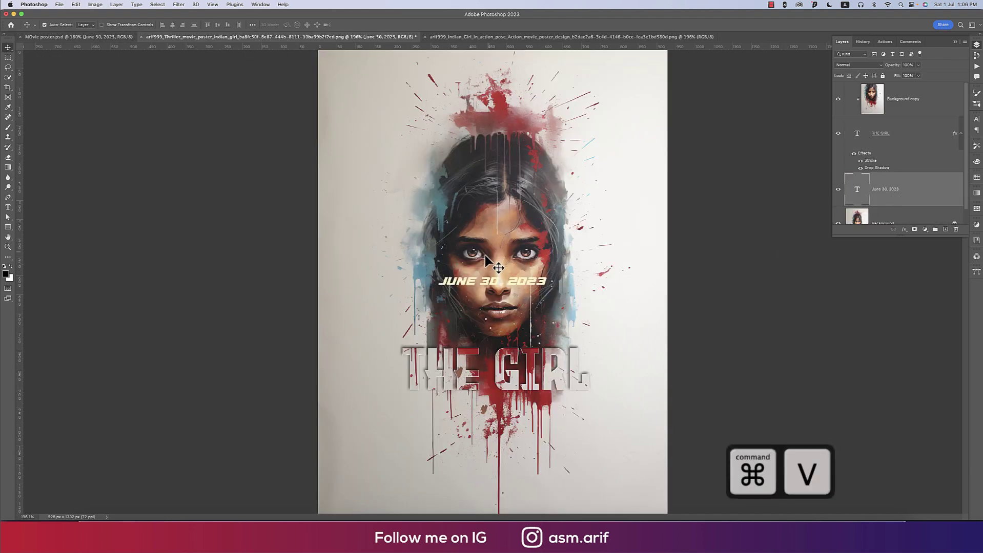
pyautogui.moveTo(511, 282); pyautogui.dragTo(512, 339)
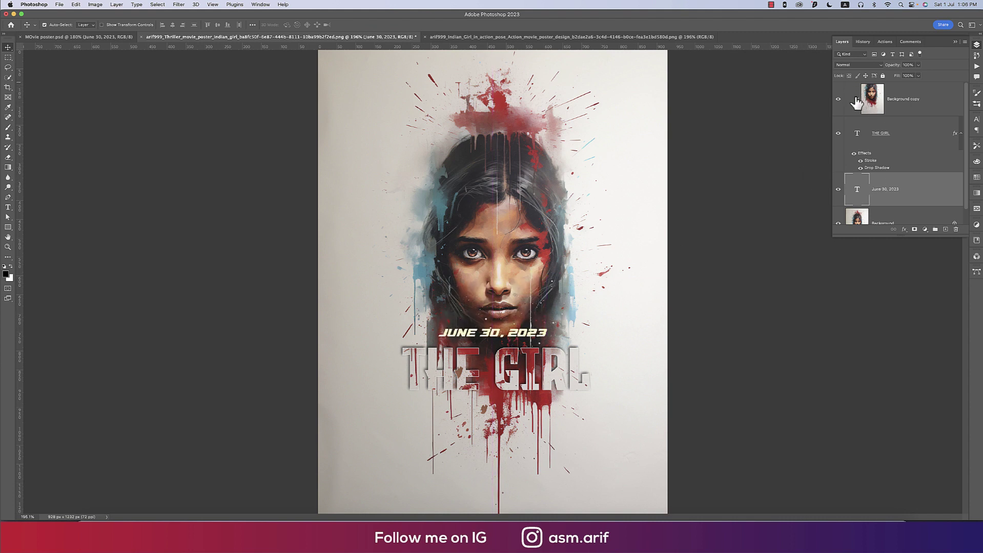
# - Recolor the "June 30, 2023" text to off-white (RGB 246, 245, 242) and nudge it into line above the title
pyautogui.click(975, 120)
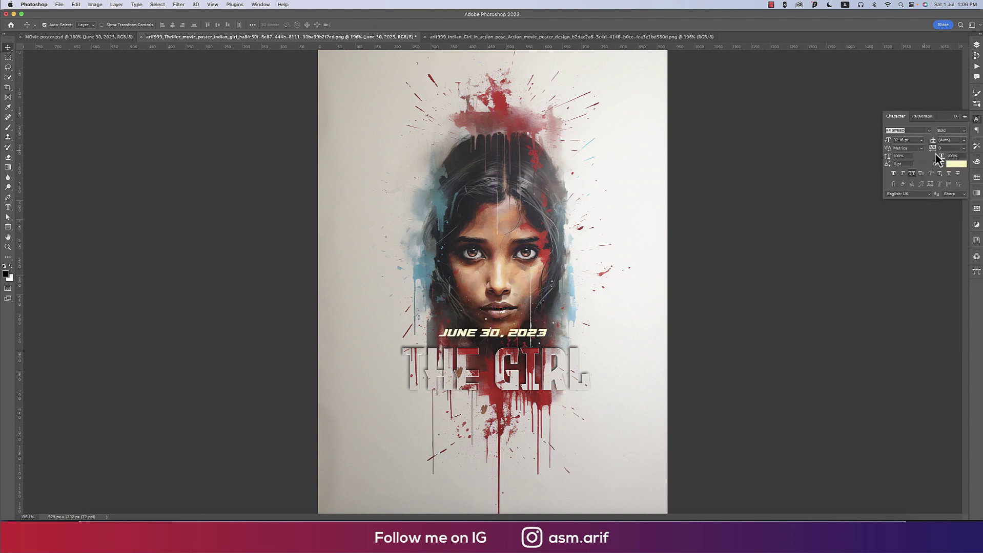
pyautogui.click(954, 165)
pyautogui.click(645, 142)
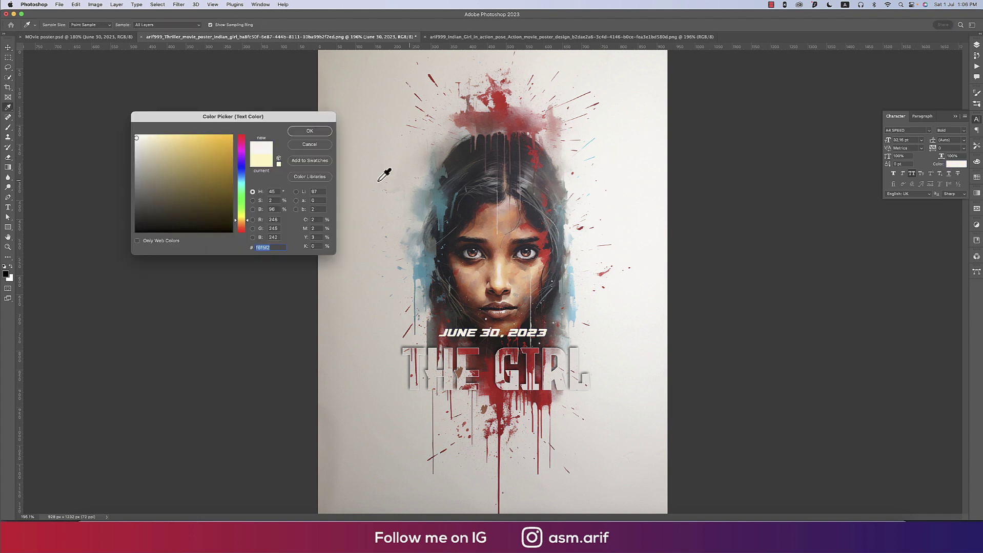
pyautogui.click(309, 131)
pyautogui.moveTo(495, 337)
pyautogui.mouseDown()
pyautogui.moveTo(496, 416)
pyautogui.moveTo(497, 340)
pyautogui.mouseUp()
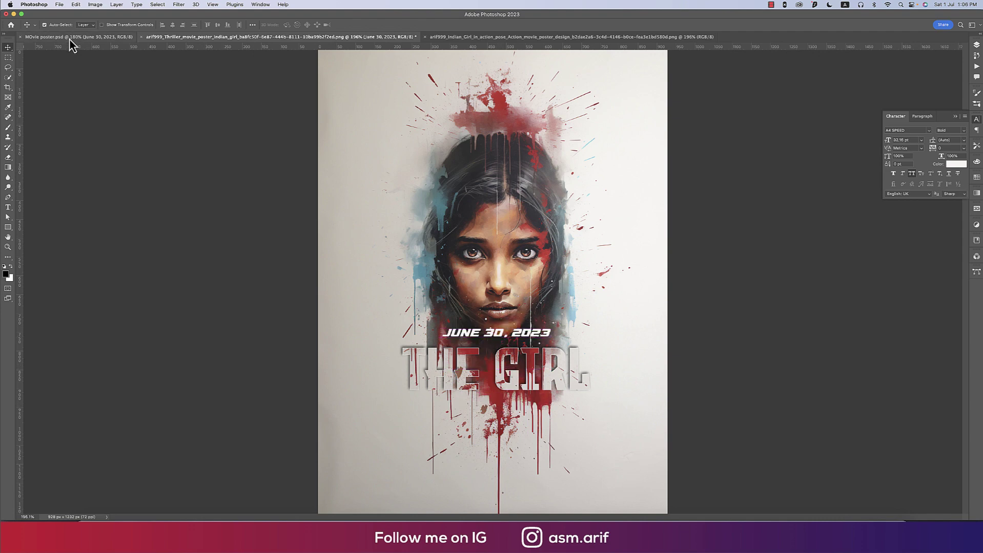
# - Copy the credits block layer from Movie poster.psd into the thriller poster and move it to the foot of the poster
pyautogui.click(70, 38)
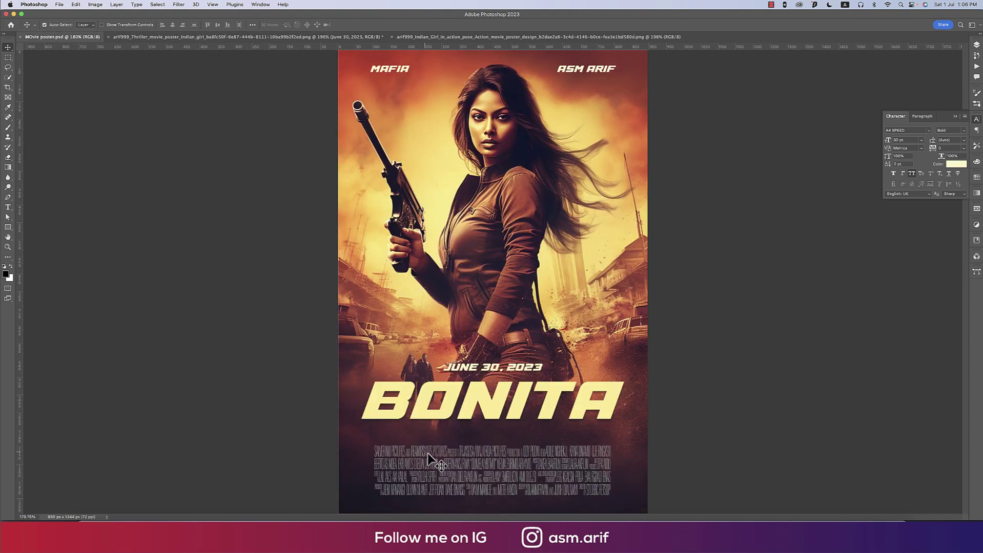
pyautogui.click(977, 45)
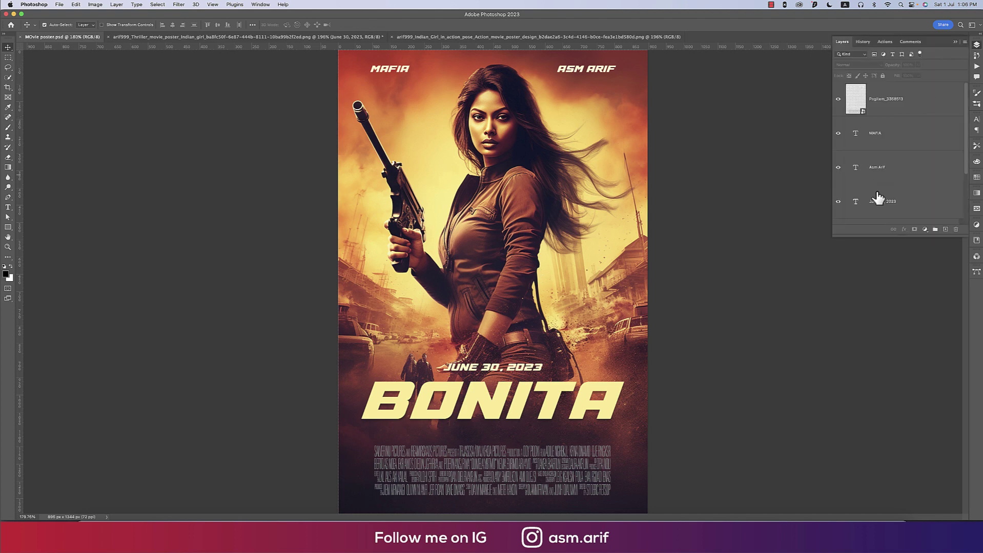
pyautogui.click(911, 100)
pyautogui.press('super+c')
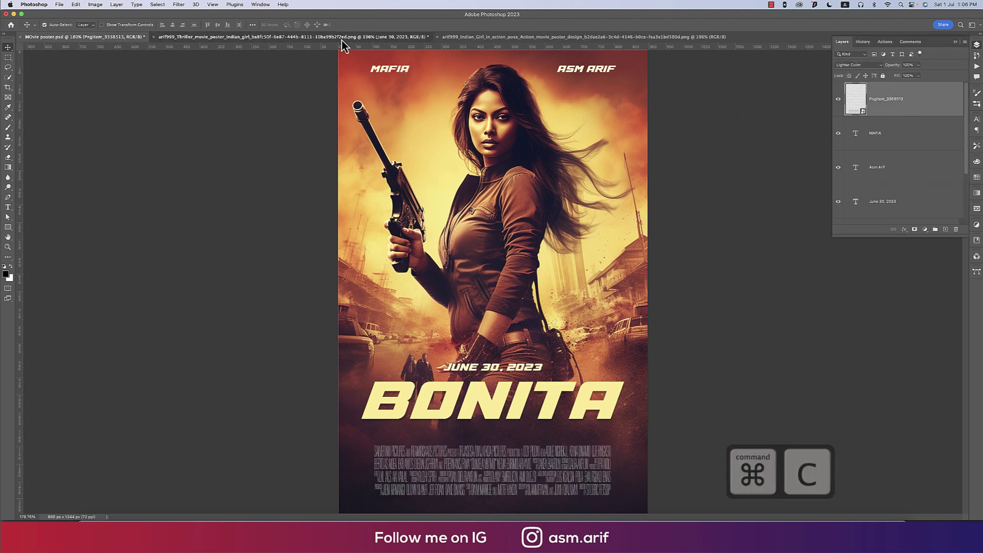
pyautogui.click(341, 37)
pyautogui.press('super+v')
pyautogui.press('super+t')
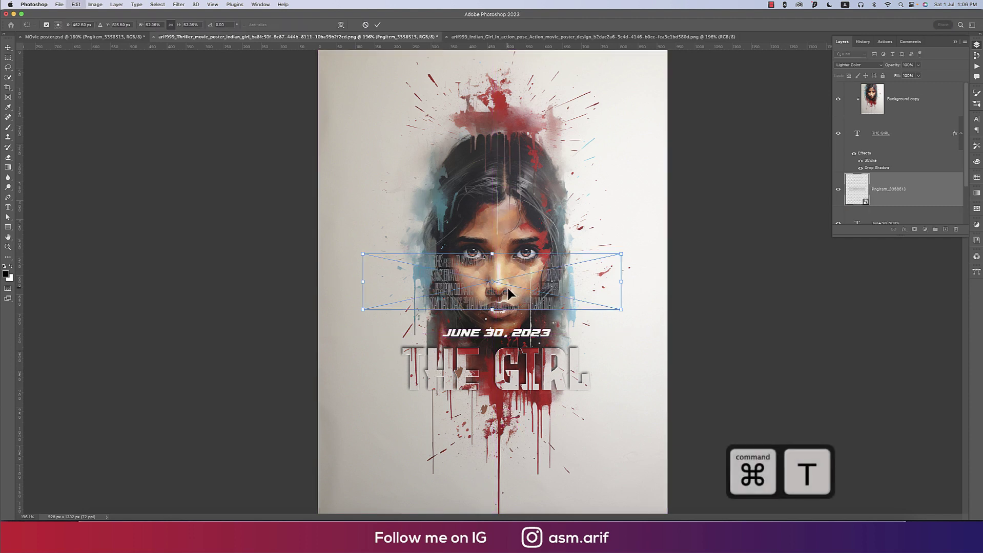
pyautogui.moveTo(507, 286); pyautogui.dragTo(506, 476)
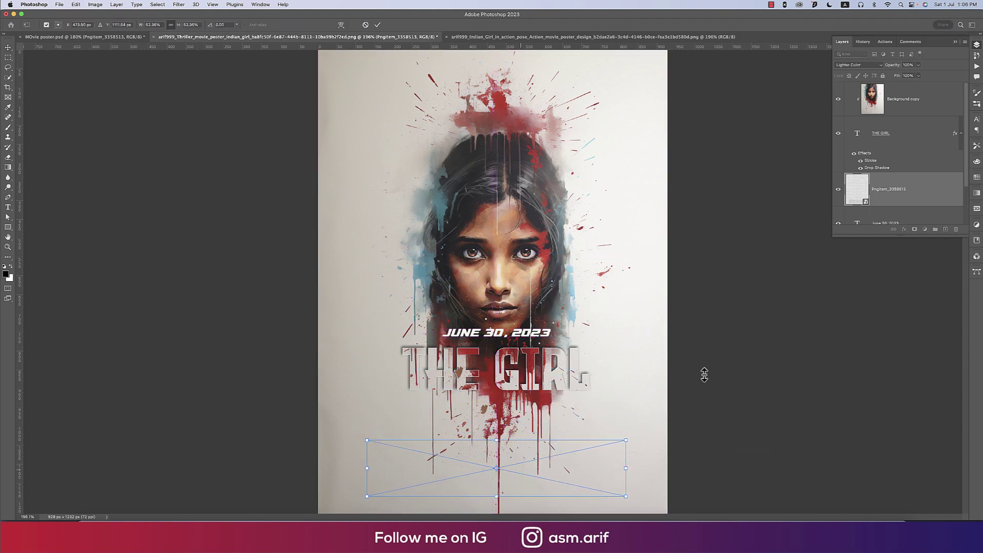
pyautogui.press('Return')
# - Set the credits block's blend mode to Normal and center it horizontally on the canvas
pyautogui.click(880, 67)
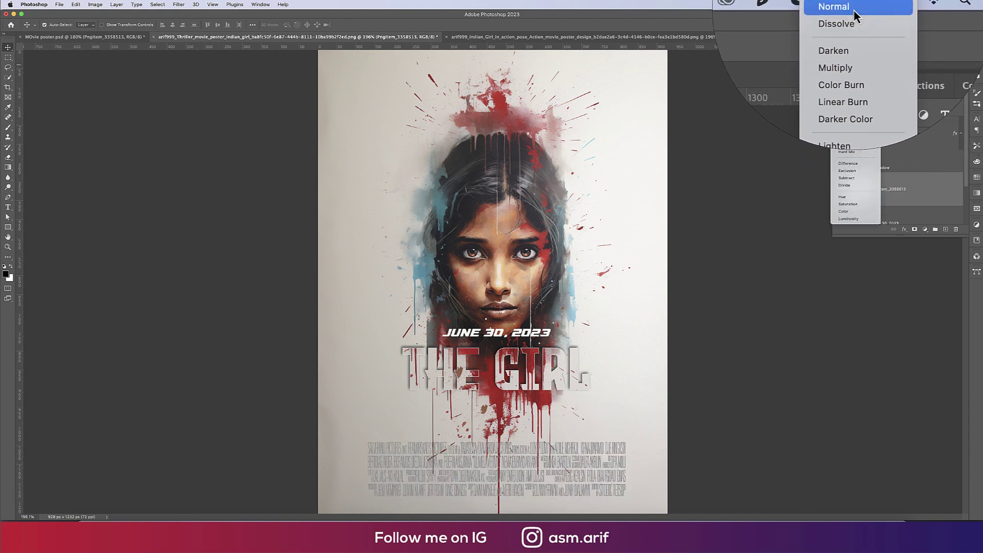
pyautogui.click(856, 5)
pyautogui.press('super+a')
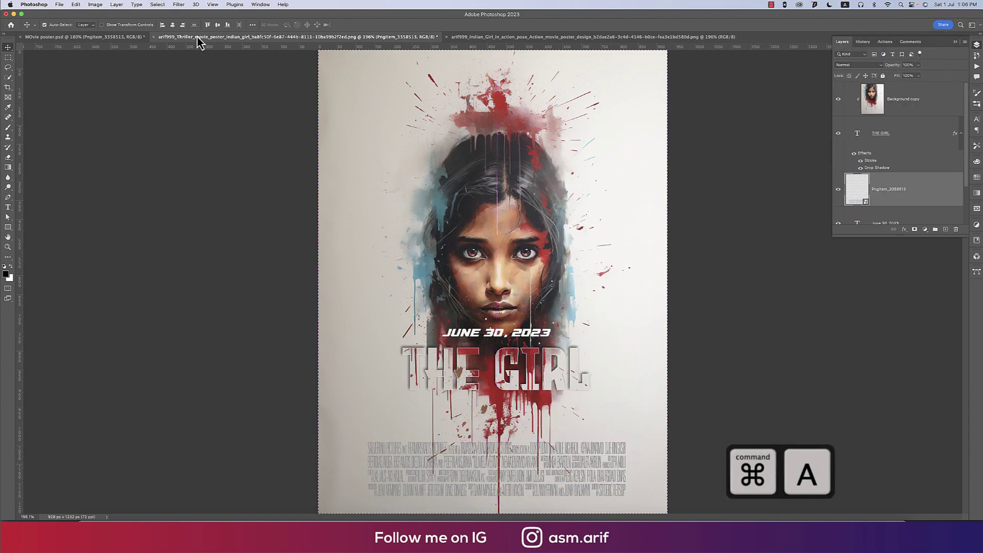
pyautogui.click(173, 25)
pyautogui.press('super+d')
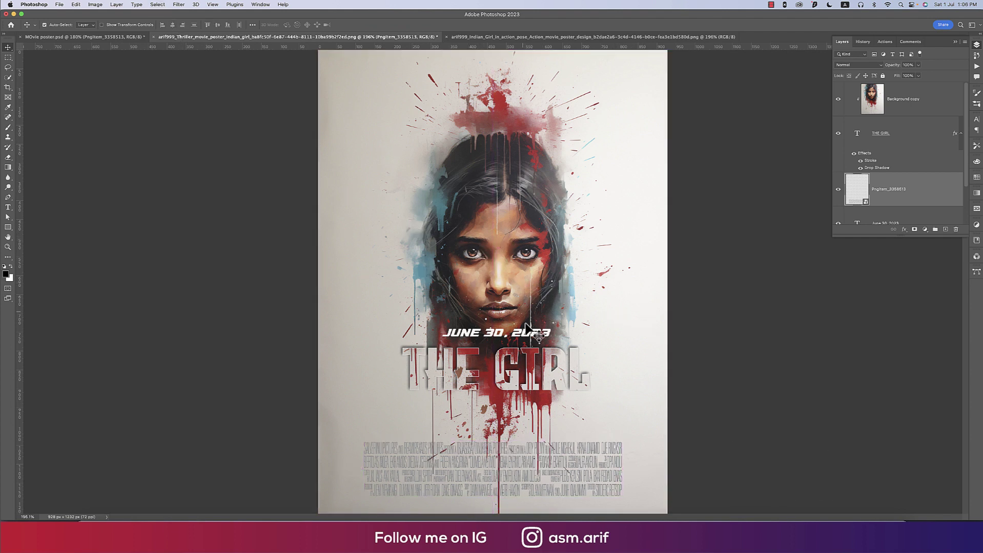
# - Scale the "THE GIRL" title and its clipped image together to about 151% and position them just above the credits block
pyautogui.click(898, 143)
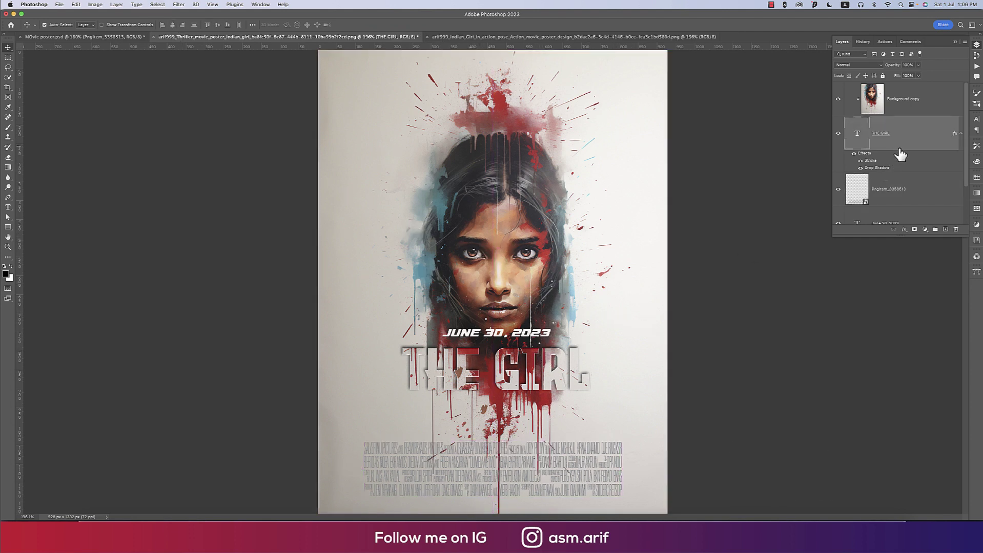
pyautogui.keyDown('super'); pyautogui.click(912, 111); pyautogui.keyUp('super')
pyautogui.press('super+t')
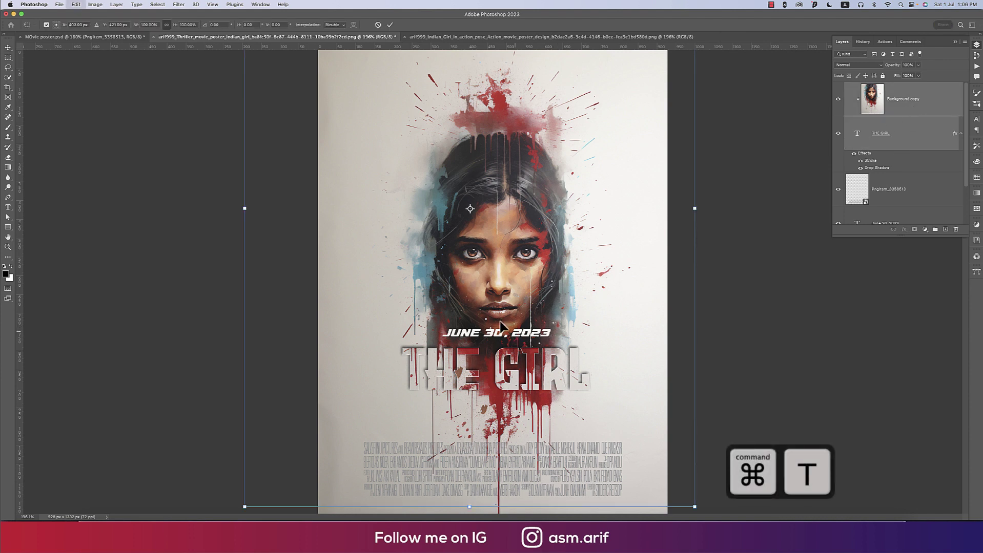
pyautogui.press('super+minus')
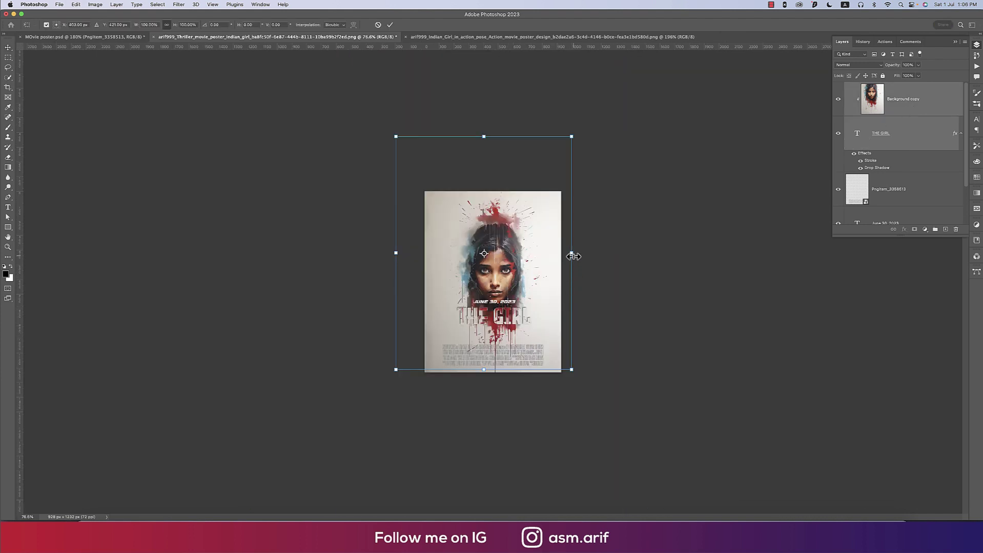
pyautogui.moveTo(573, 257); pyautogui.dragTo(617, 253)
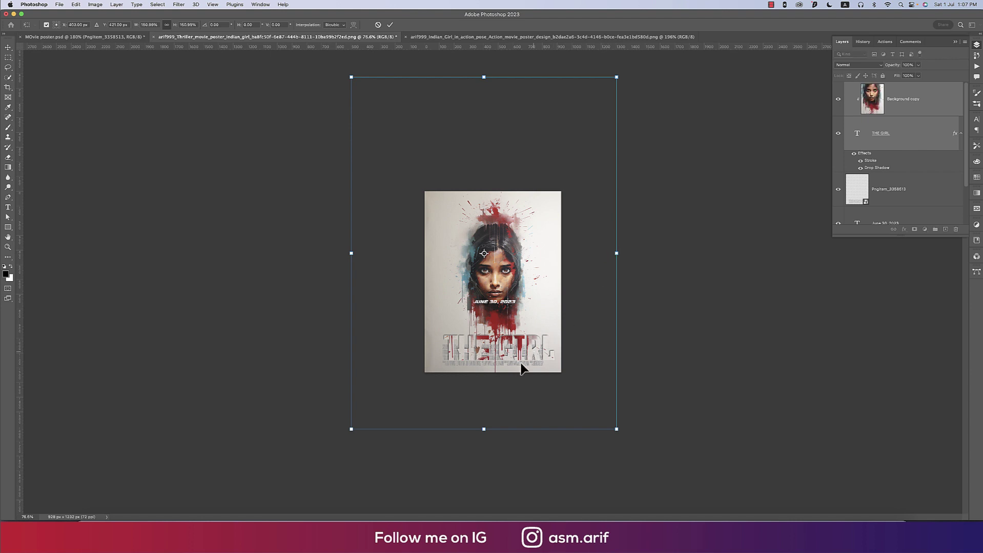
pyautogui.moveTo(521, 363)
pyautogui.mouseDown()
pyautogui.moveTo(526, 256)
pyautogui.moveTo(516, 285)
pyautogui.moveTo(520, 362)
pyautogui.moveTo(522, 347)
pyautogui.mouseUp()
pyautogui.moveTo(522, 343); pyautogui.dragTo(519, 341)
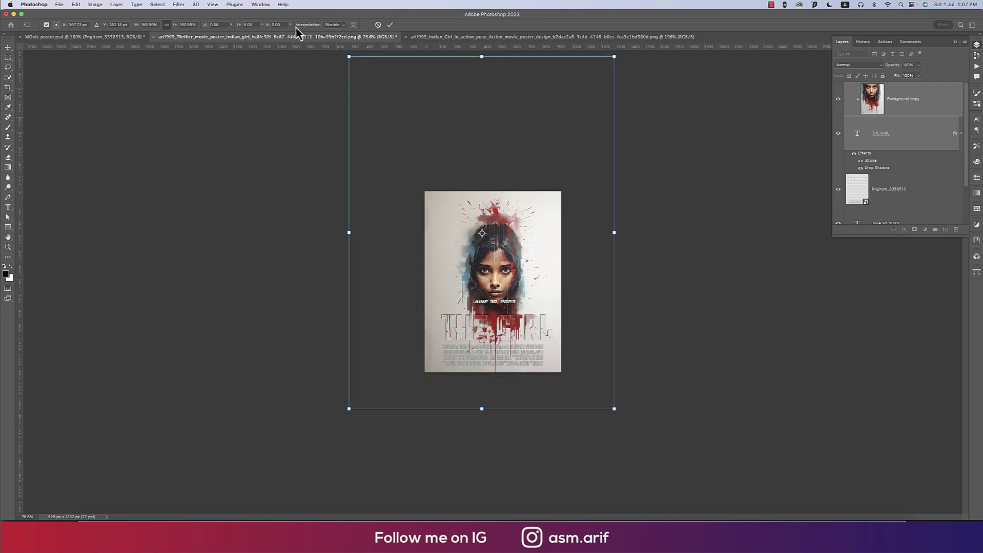
# - Center the enlarged title and its clipped image horizontally on the canvas, and clear the selection
pyautogui.press('cmd+a')
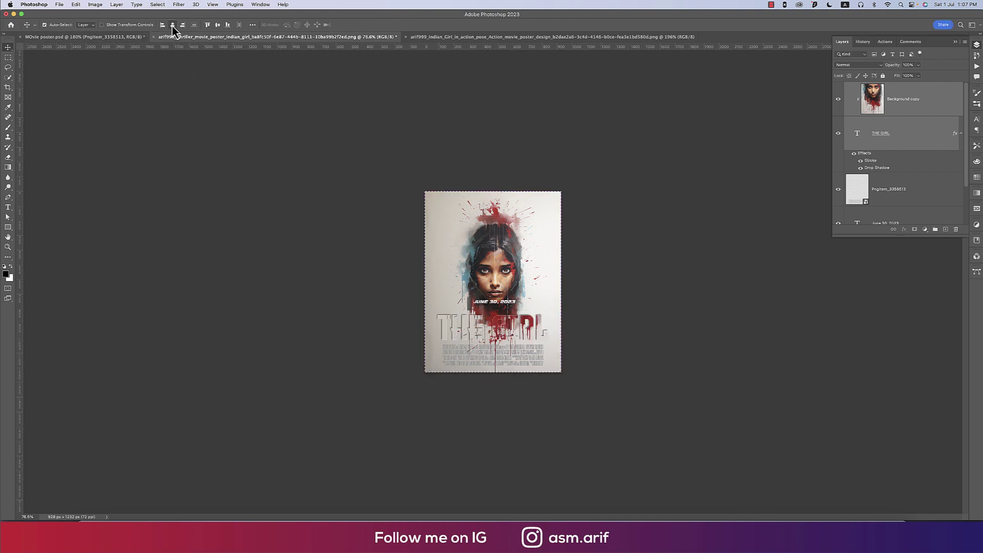
pyautogui.press('super+0')
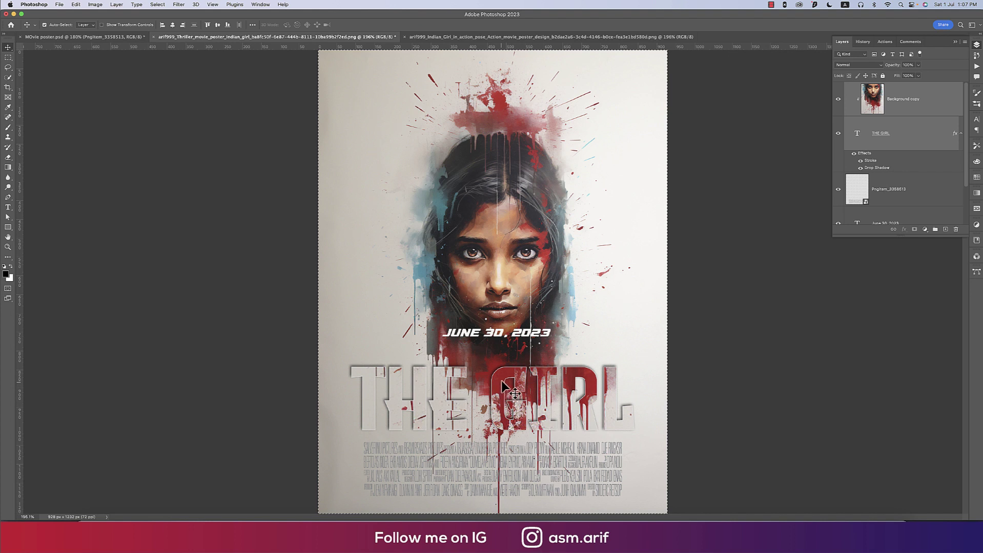
pyautogui.press('super+minus')
pyautogui.press('super+d')
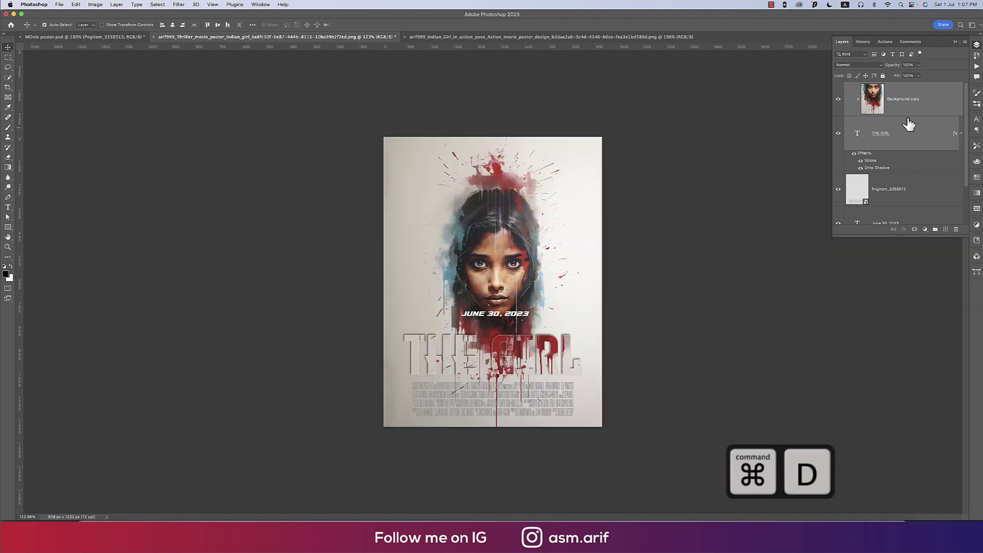
# - Scale the clipped portrait copy to about 75% and shift it down so the face and blue and red paint fill the title
pyautogui.click(907, 112)
pyautogui.press('super+t')
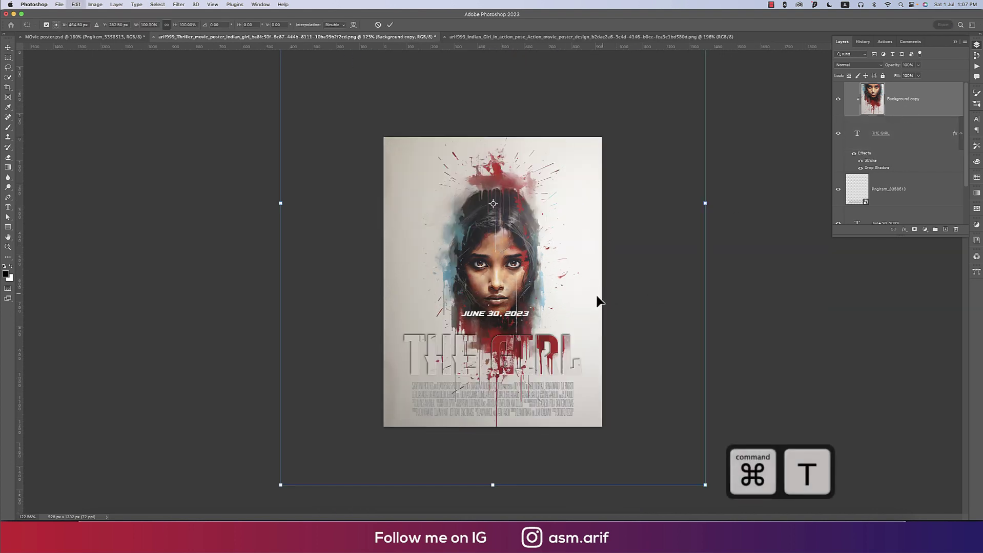
pyautogui.moveTo(696, 204); pyautogui.dragTo(664, 201)
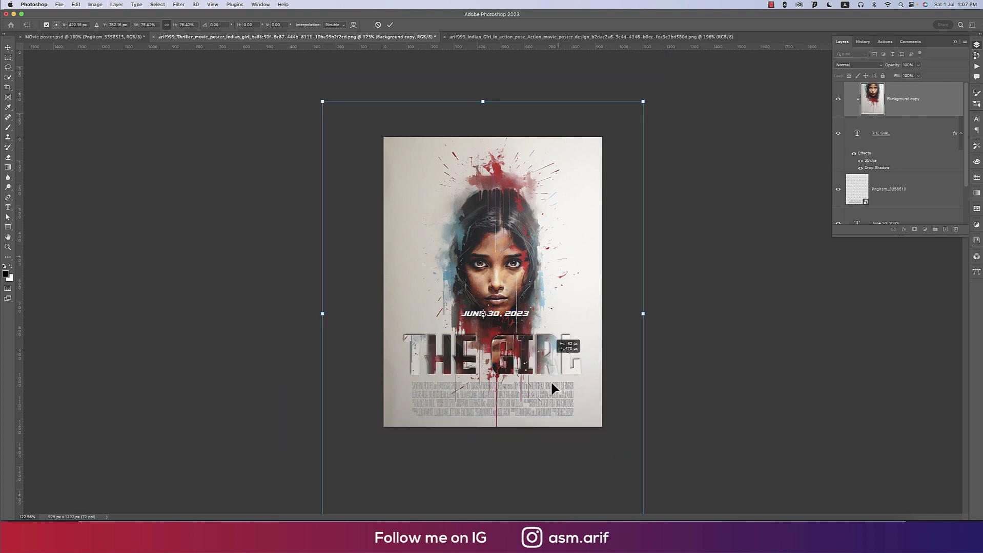
pyautogui.moveTo(551, 384); pyautogui.dragTo(558, 418)
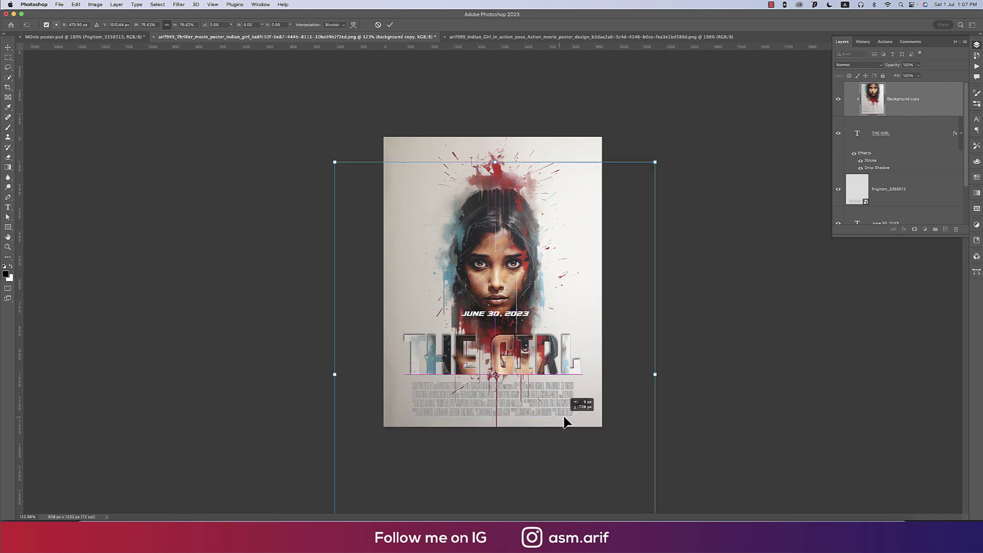
pyautogui.click(391, 26)
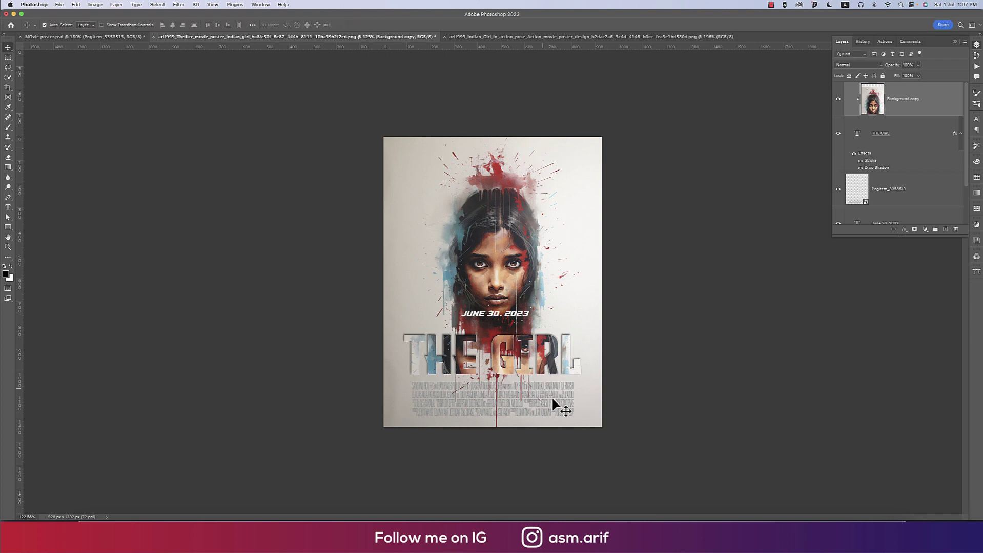
pyautogui.moveTo(562, 407); pyautogui.dragTo(565, 417)
pyautogui.press('super+t')
pyautogui.moveTo(884, 196); pyautogui.dragTo(745, 220)
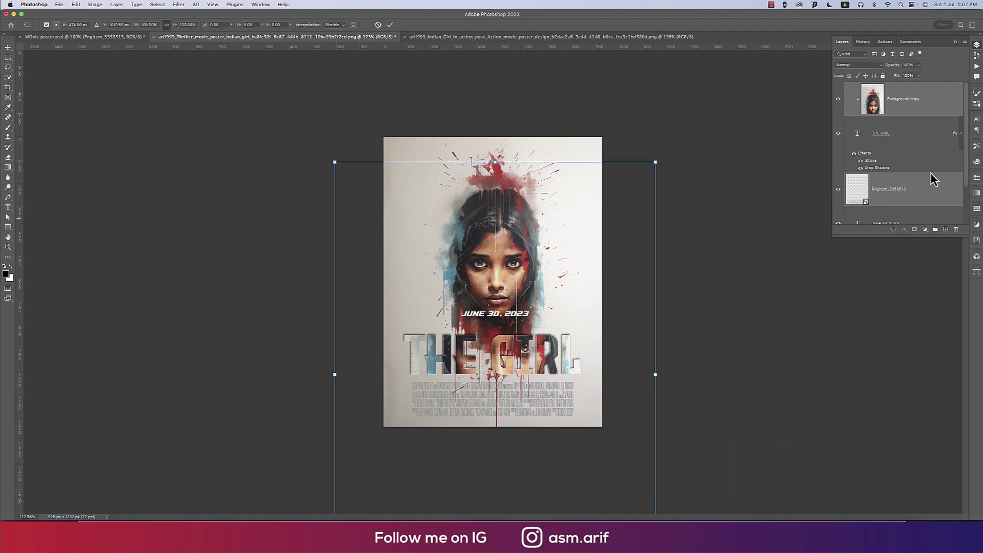
# - Bring the credits block to the front of the layer stack and scale it down to about 44.5%, keeping it centered below the title
pyautogui.scroll(-2, 909, 189)
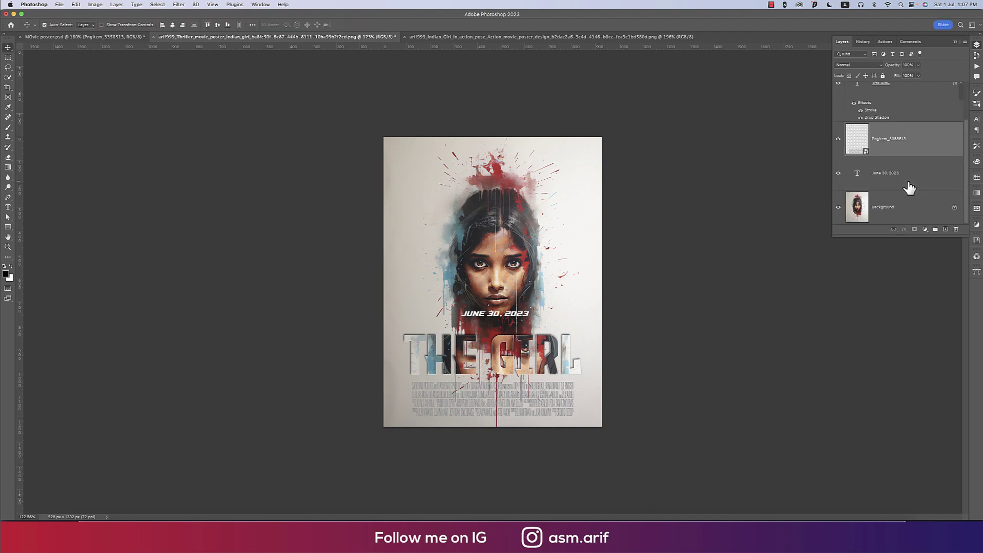
pyautogui.press('shift+super+F14')
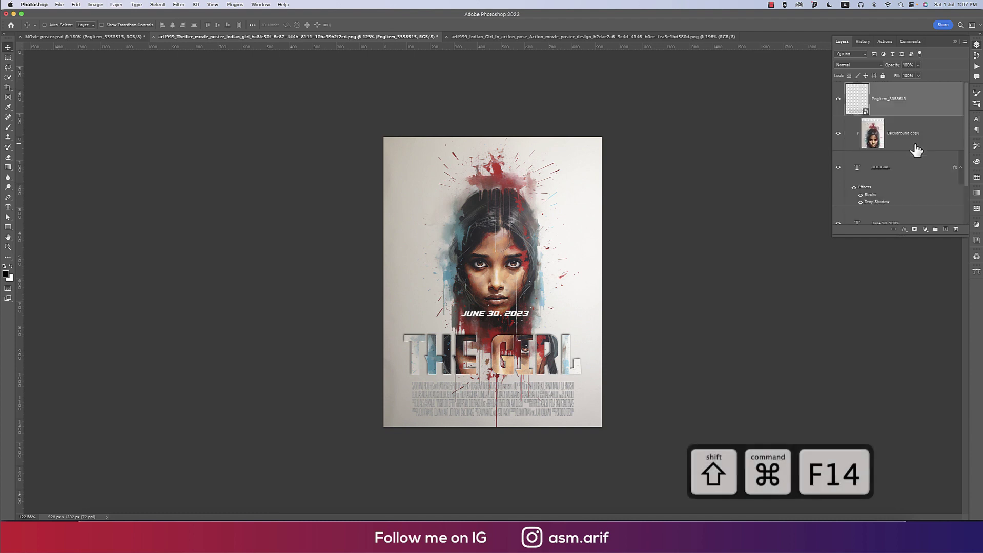
pyautogui.press('super+t')
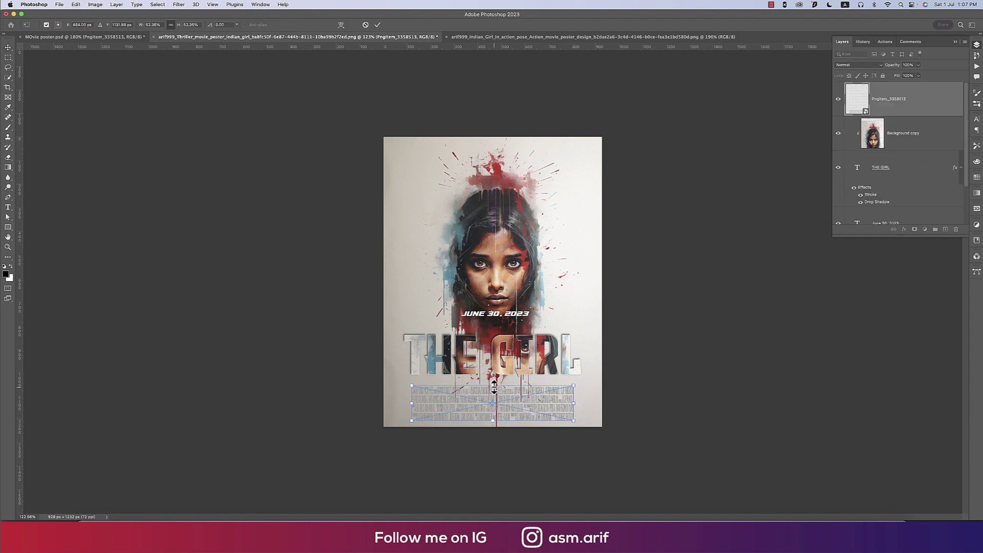
pyautogui.moveTo(512, 406); pyautogui.dragTo(520, 405)
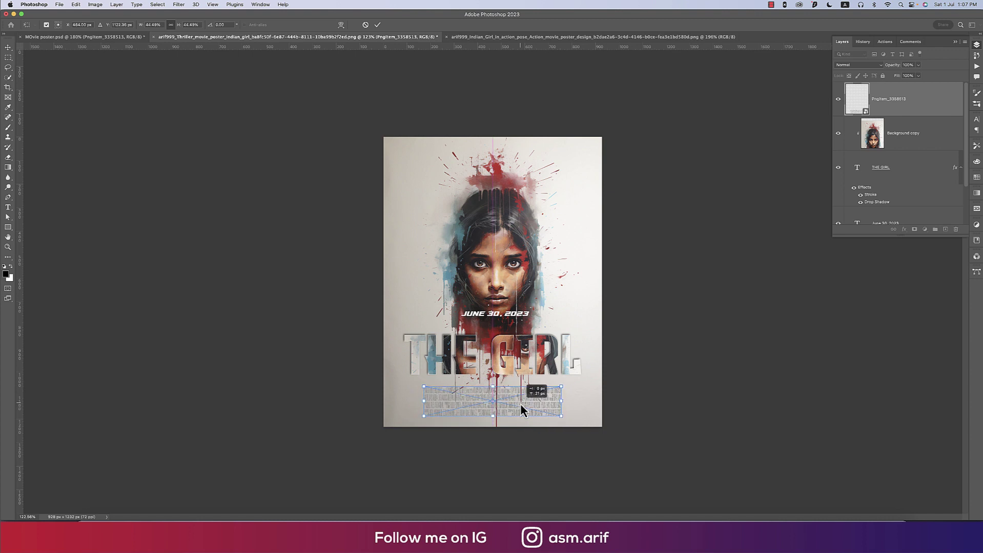
pyautogui.press('super+0')
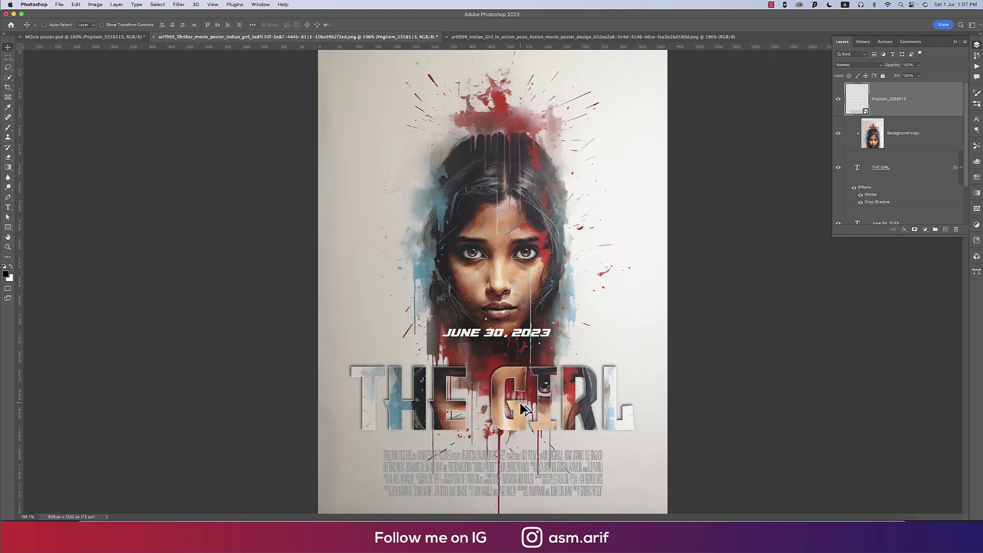
# - Save the thriller poster as Girl.psd in Photoshop format in the Movie Poster design AI folder, with maximized compatibility
pyautogui.press('super+s')
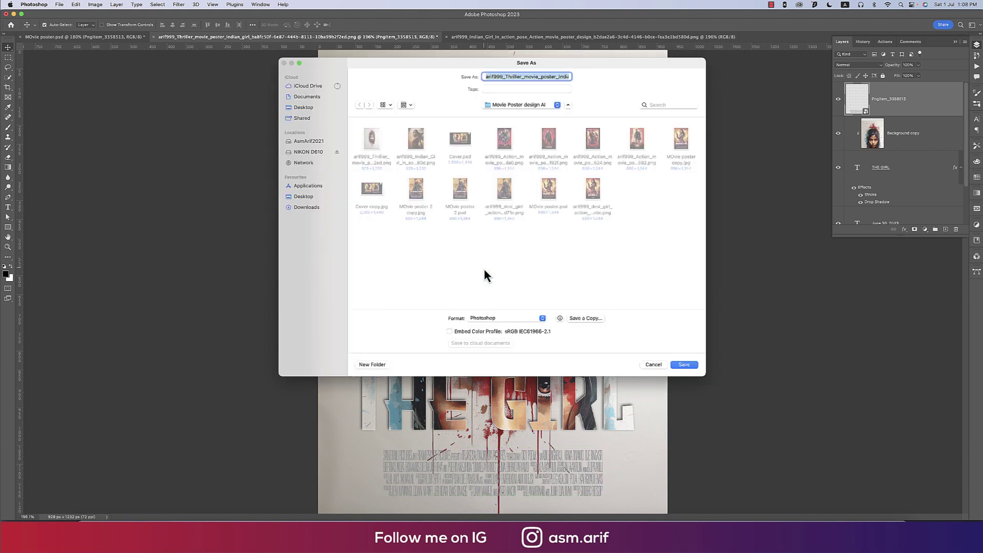
pyautogui.press('super+shift+g')
pyautogui.write('i')
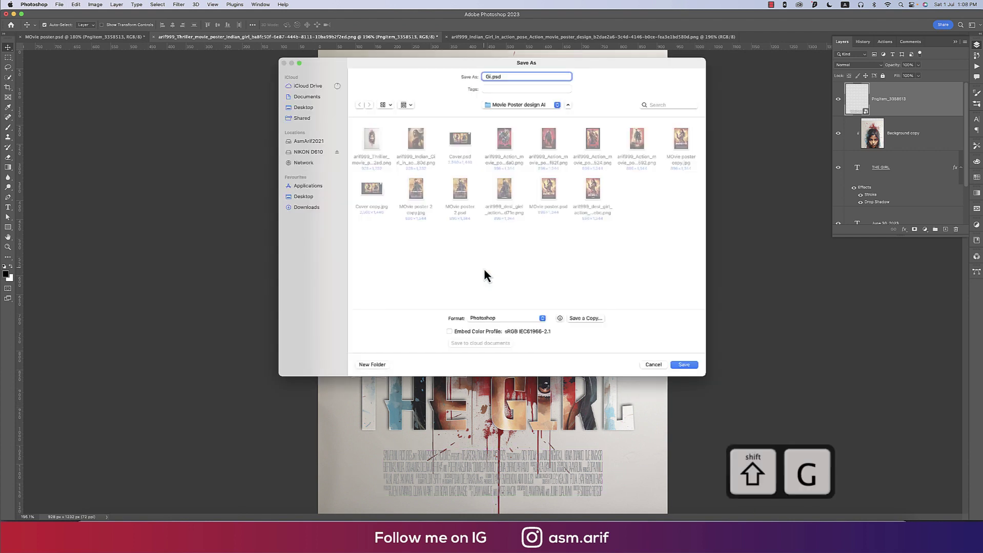
pyautogui.write('rl')
pyautogui.press('Return')
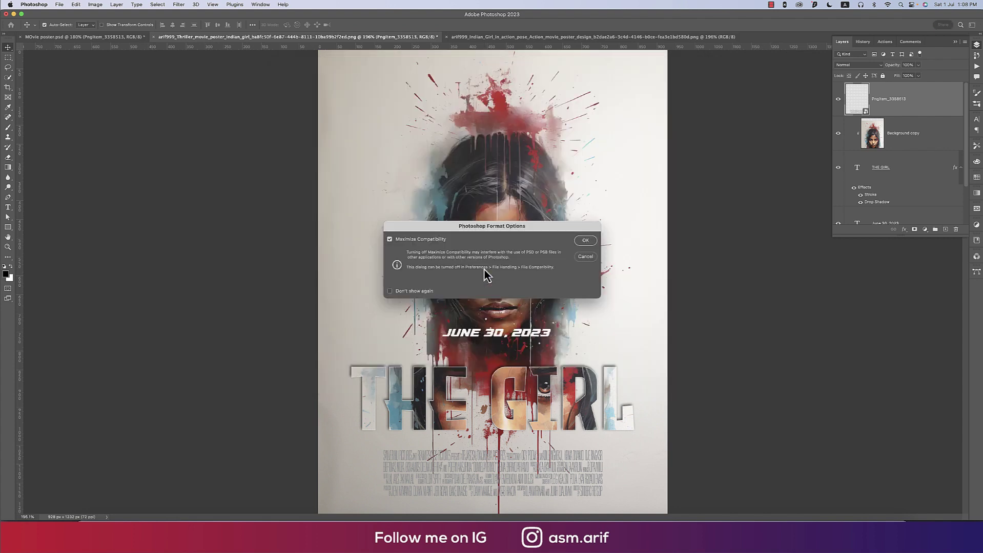
pyautogui.press('Return')
# - Save a JPEG copy of the Girl poster at maximum quality
pyautogui.press('super+shift+s')
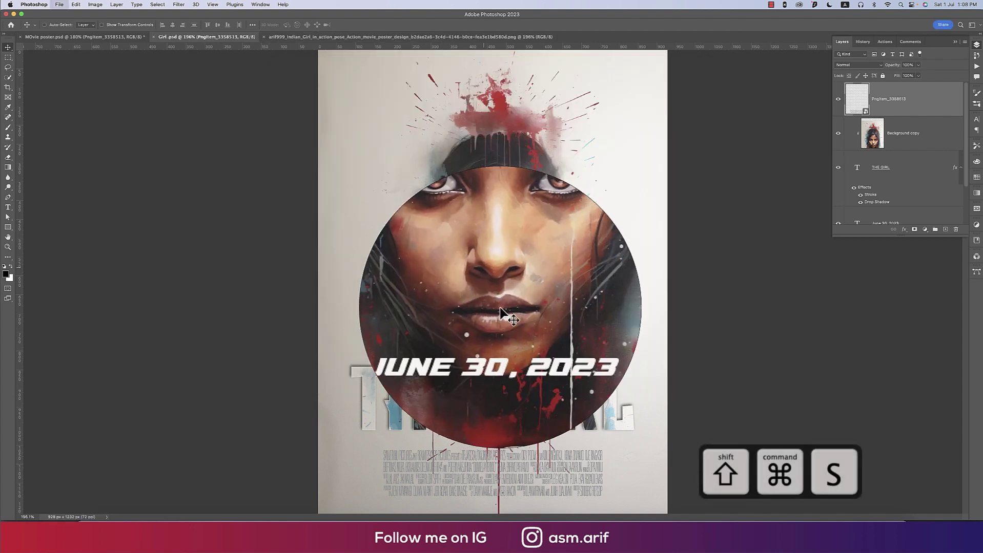
pyautogui.click(584, 322)
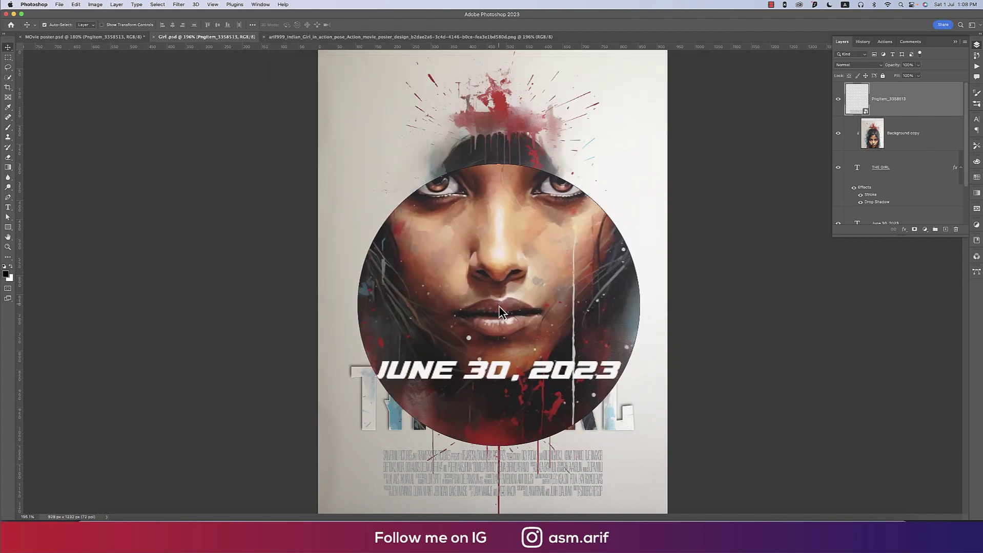
pyautogui.click(495, 290)
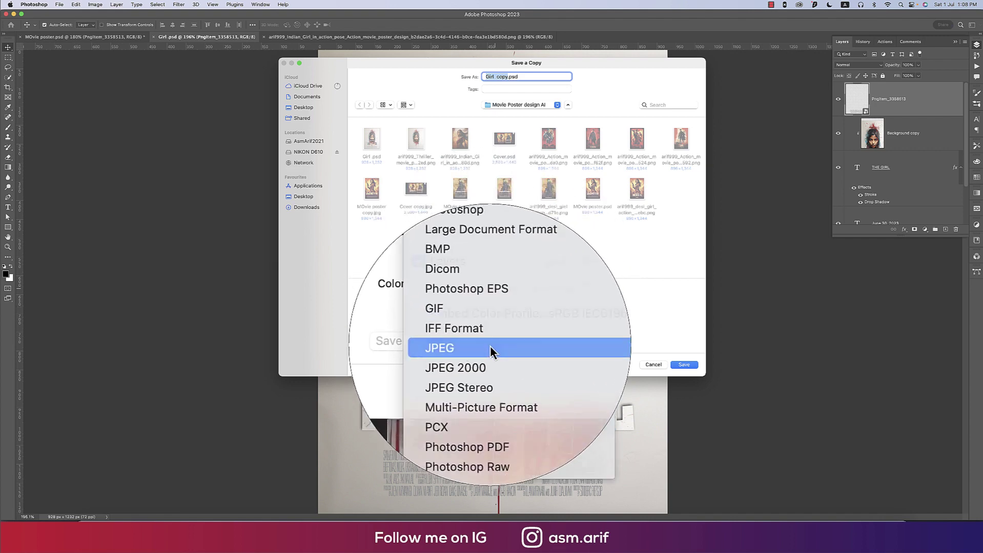
pyautogui.click(490, 346)
pyautogui.click(686, 366)
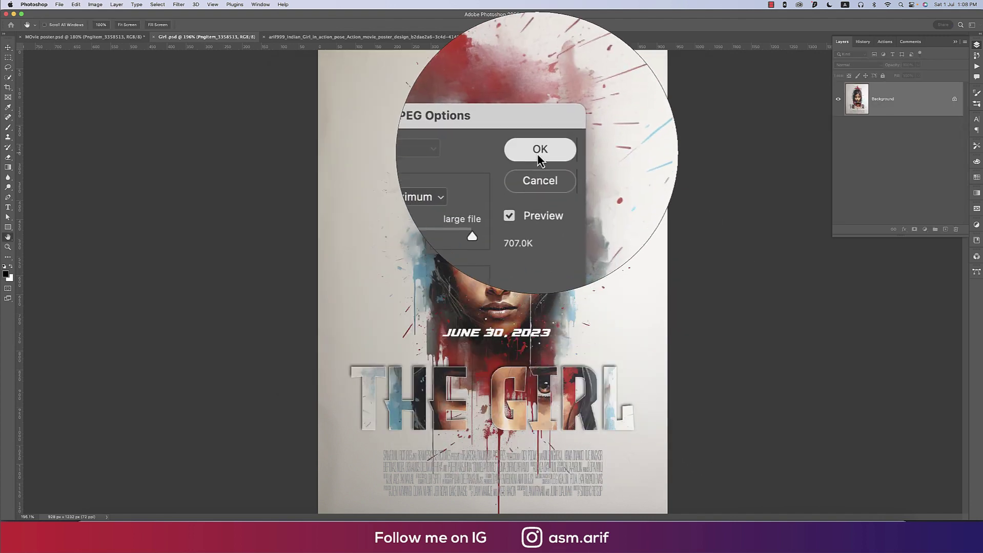
pyautogui.click(533, 140)
# - Copy the "THE GIRL" title, the release date and the credits block from Girl.psd and paste them into the action pose poster
pyautogui.click(401, 38)
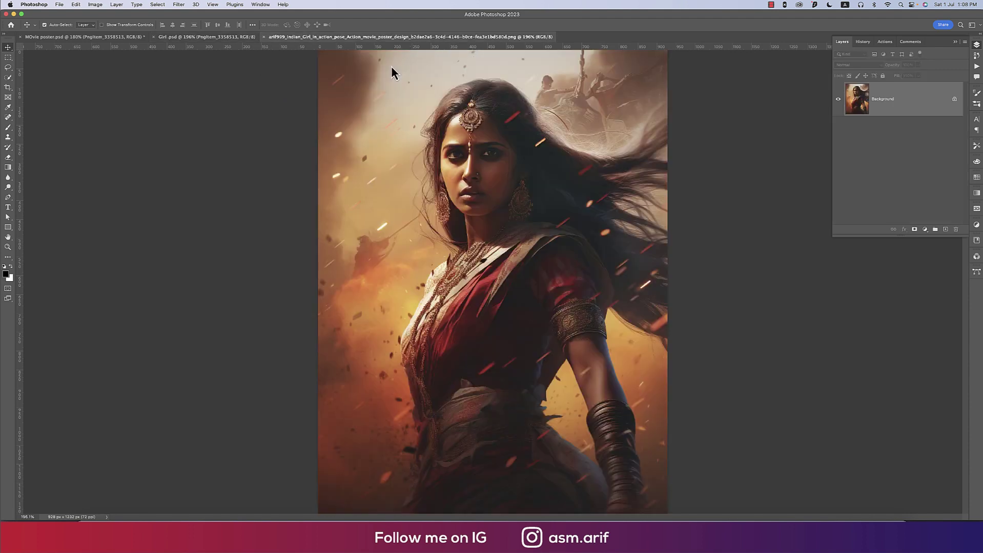
pyautogui.click(211, 37)
pyautogui.click(564, 369)
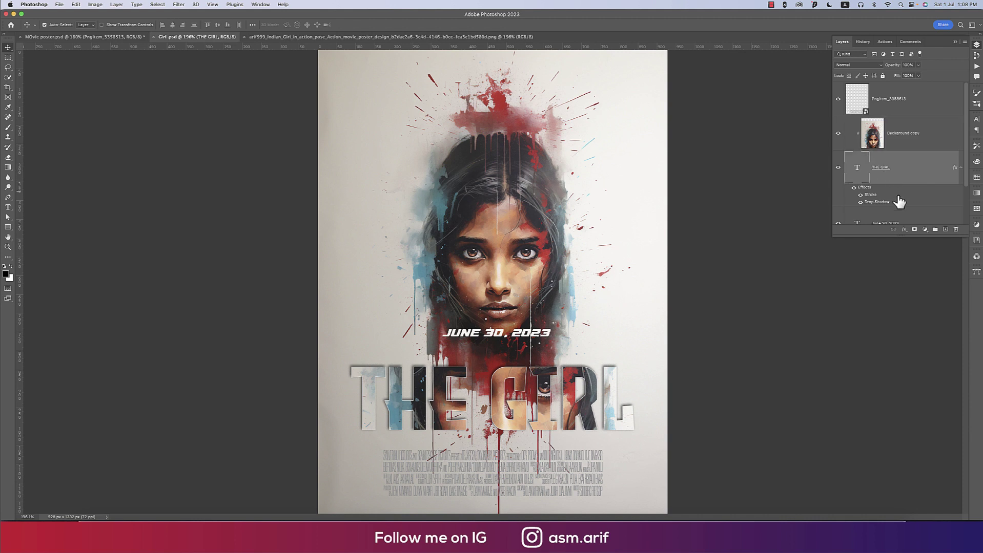
pyautogui.scroll(-3, 893, 188)
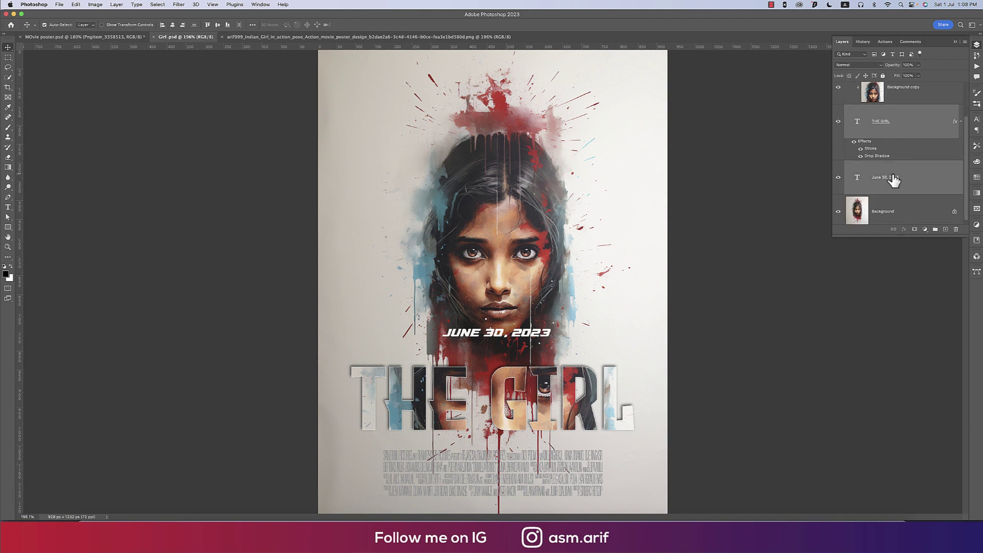
pyautogui.scroll(3, 889, 190)
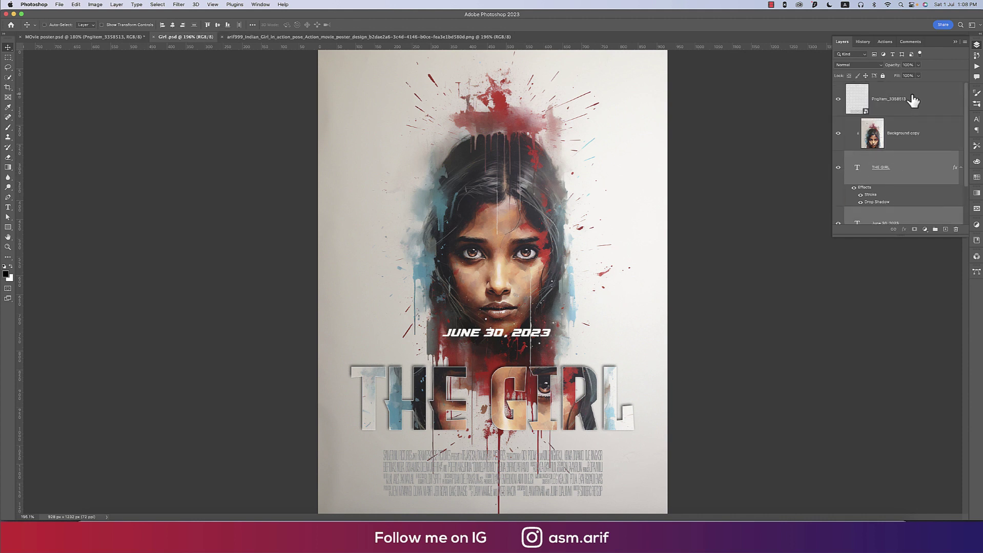
pyautogui.press('super+c')
pyautogui.click(350, 36)
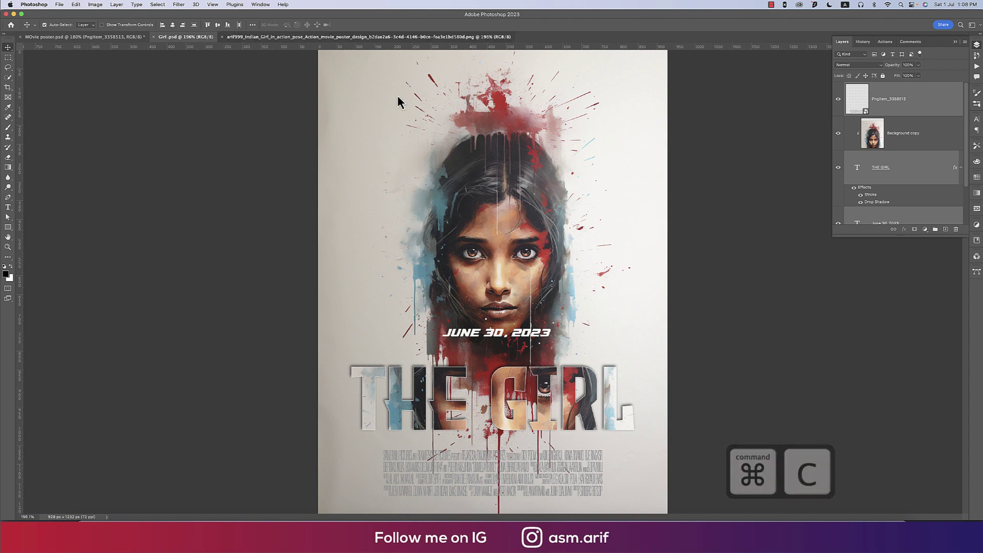
pyautogui.press('super+v')
# - Move the pasted title, release date and credits block together down to the lower part of the action poster
pyautogui.press('super+t')
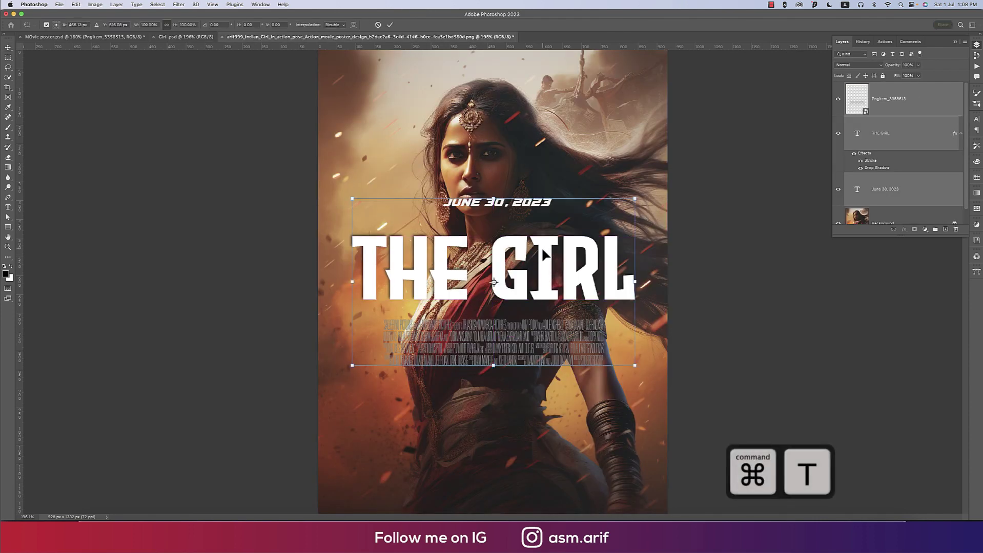
pyautogui.scroll(-5, 556, 261)
pyautogui.scroll(3, 521, 277)
pyautogui.press('super+0')
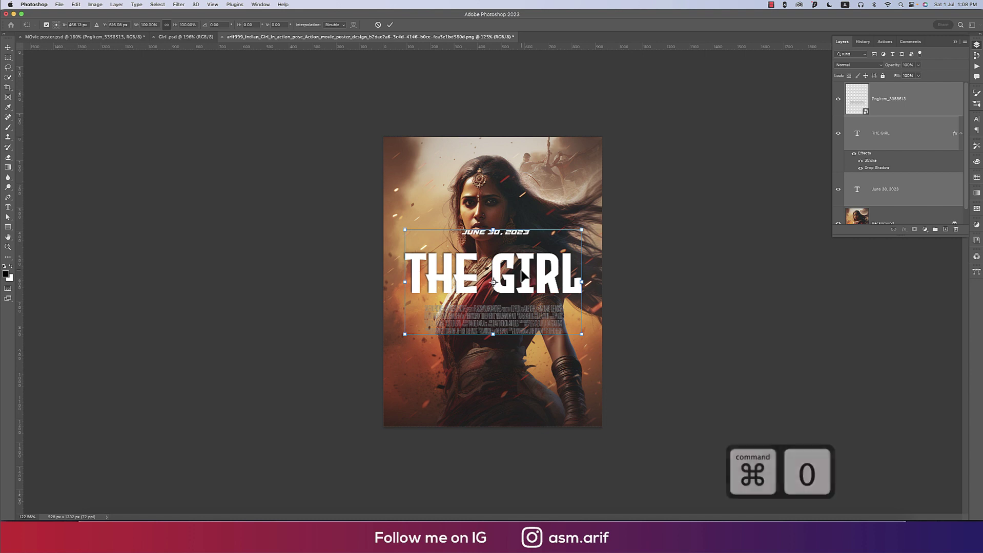
pyautogui.moveTo(518, 299); pyautogui.dragTo(514, 423)
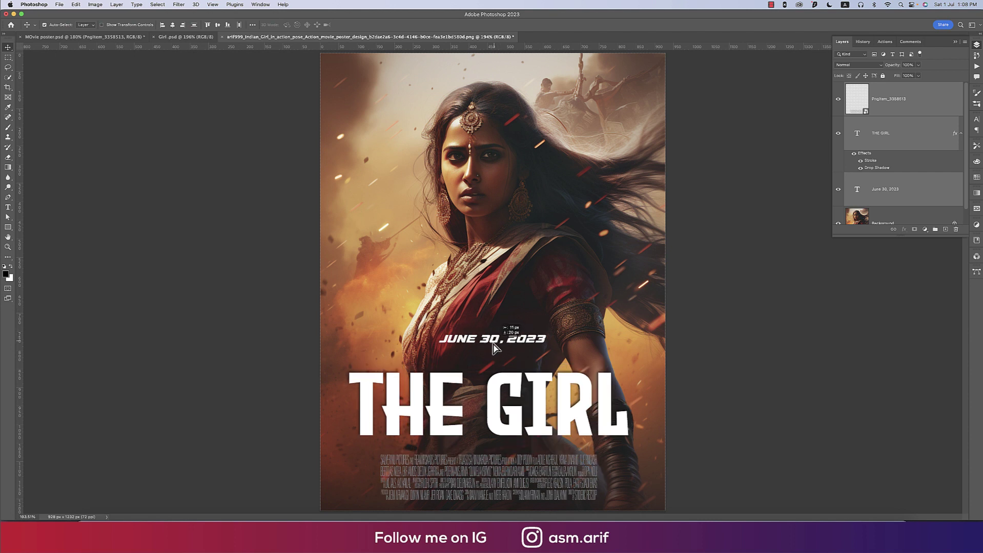
# - Undo the trial shift of the text layers and lower only the release date to sit just above the title
pyautogui.moveTo(501, 339); pyautogui.dragTo(494, 358)
pyautogui.press('super+z')
pyautogui.click(759, 366)
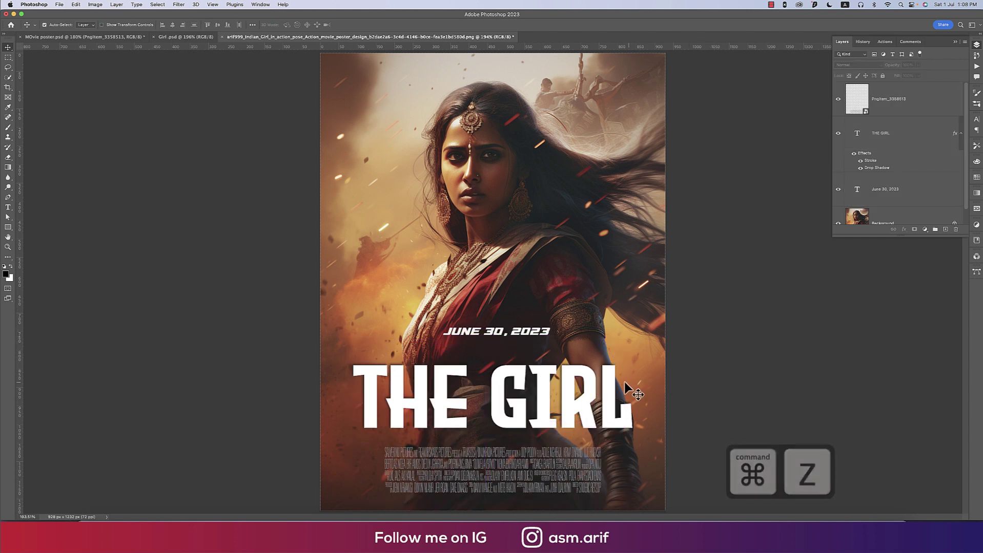
pyautogui.click(546, 333)
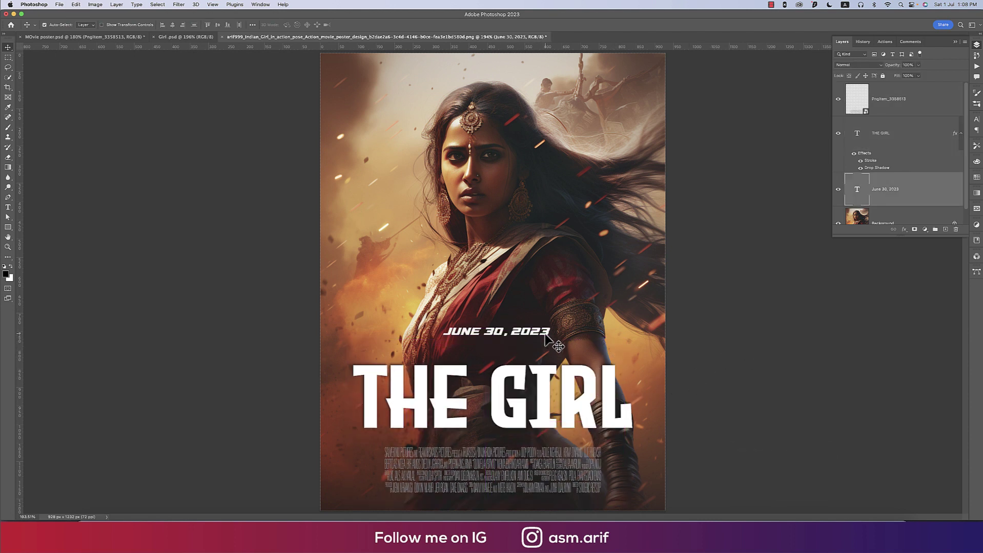
# - Hide the drop shadow of the "THE GIRL" title and set its fill to 0%
pyautogui.click(546, 389)
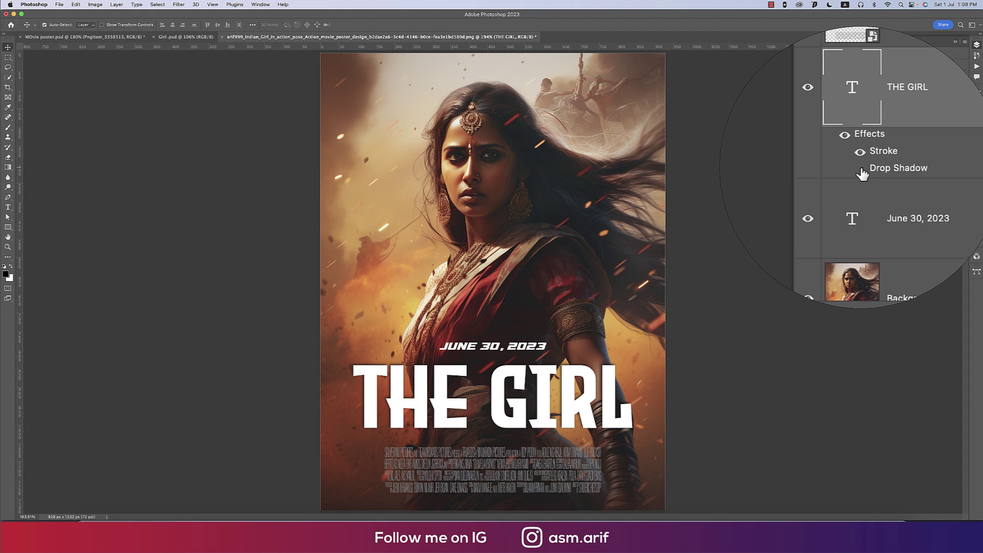
pyautogui.click(860, 170)
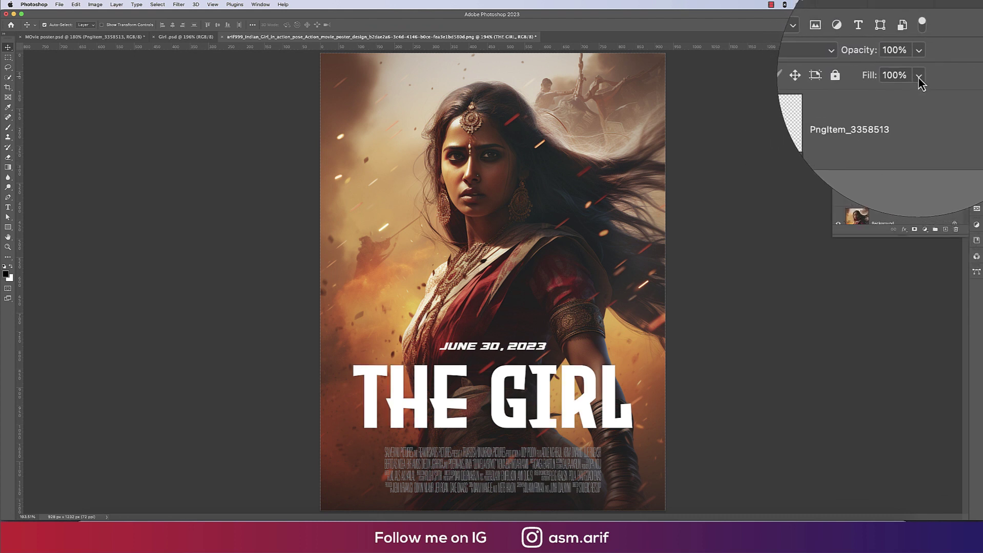
pyautogui.click(918, 75)
pyautogui.moveTo(921, 84); pyautogui.dragTo(826, 85)
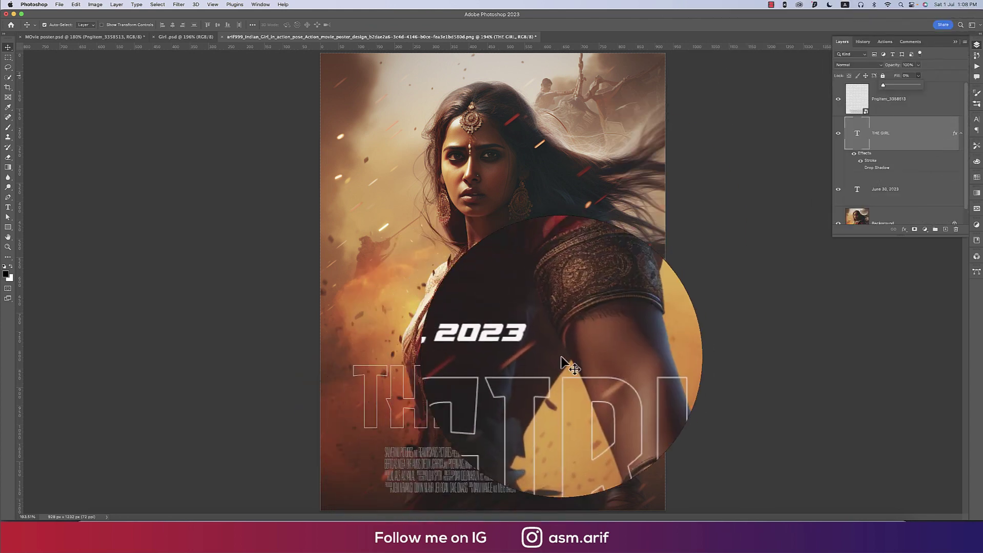
# - Set the title's stroke size to 5 px
pyautogui.doubleClick(870, 160)
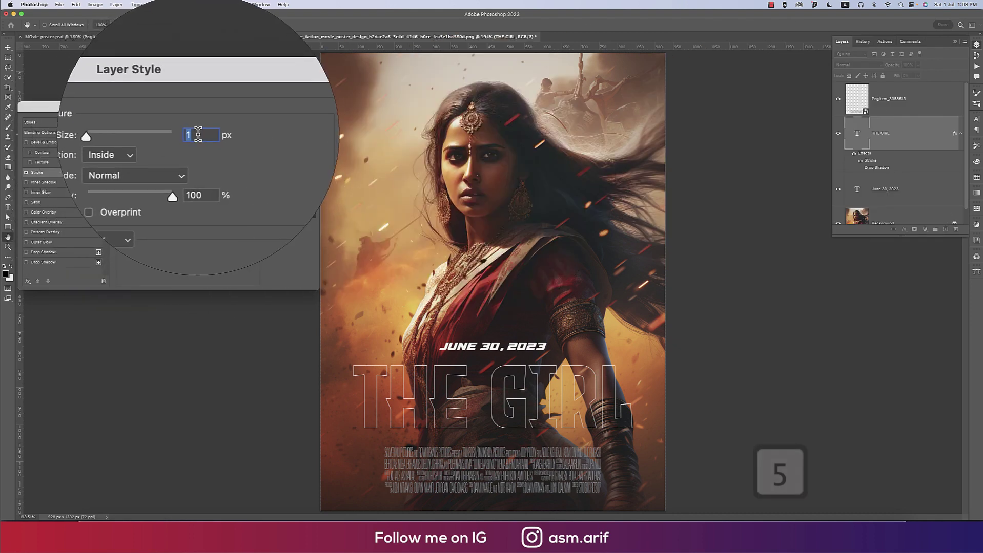
pyautogui.write('5')
pyautogui.press('Return')
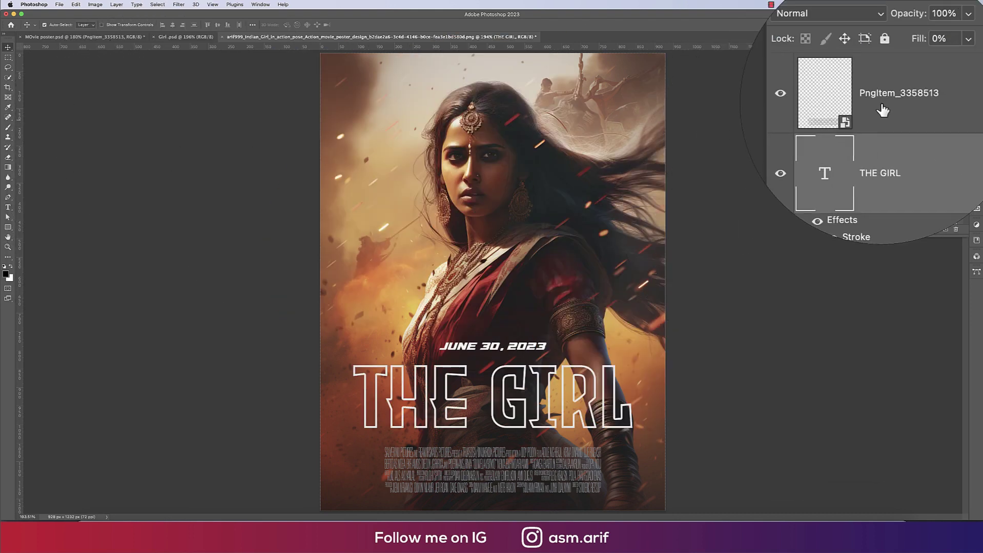
# - Change the title's font to A4 SPEED Bold
pyautogui.click(878, 65)
pyautogui.click(872, 72)
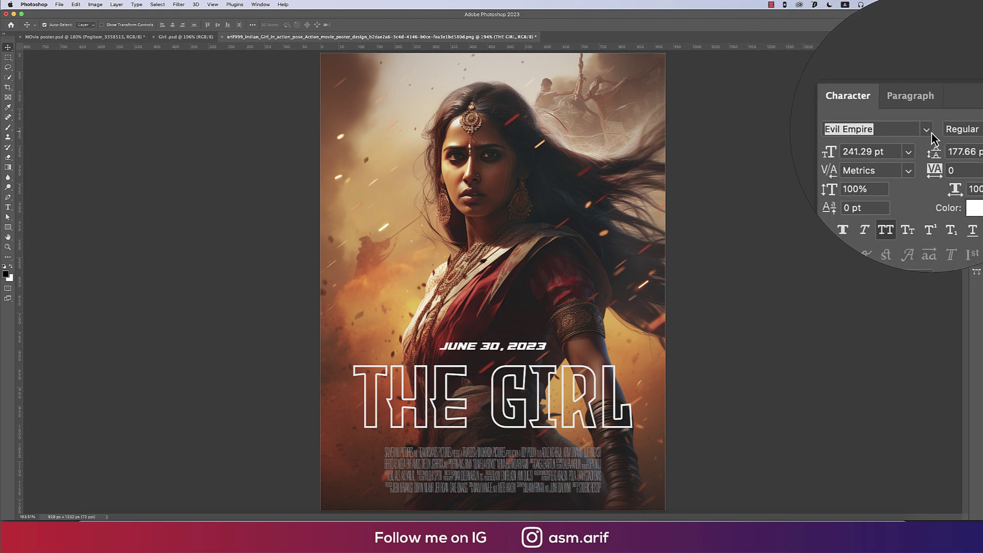
pyautogui.click(927, 129)
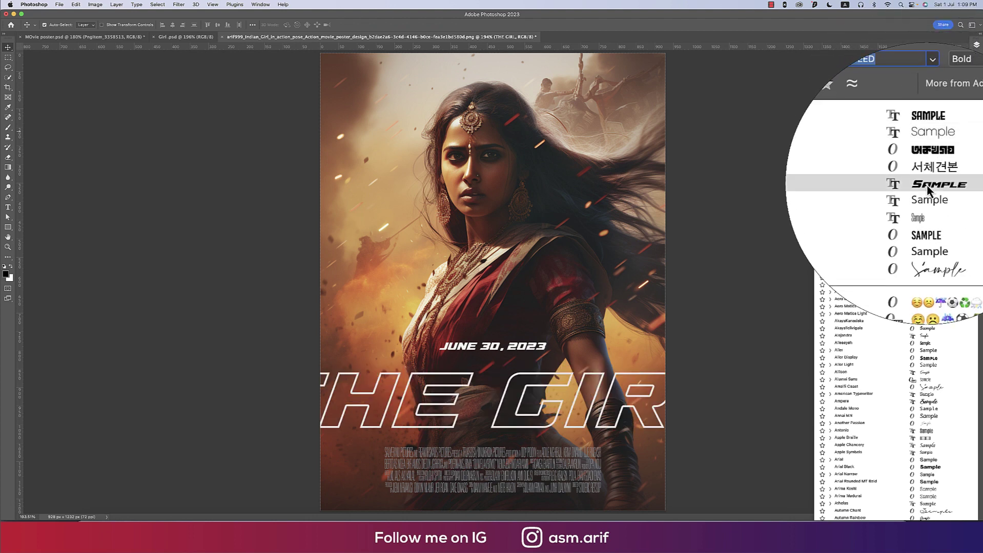
pyautogui.click(927, 184)
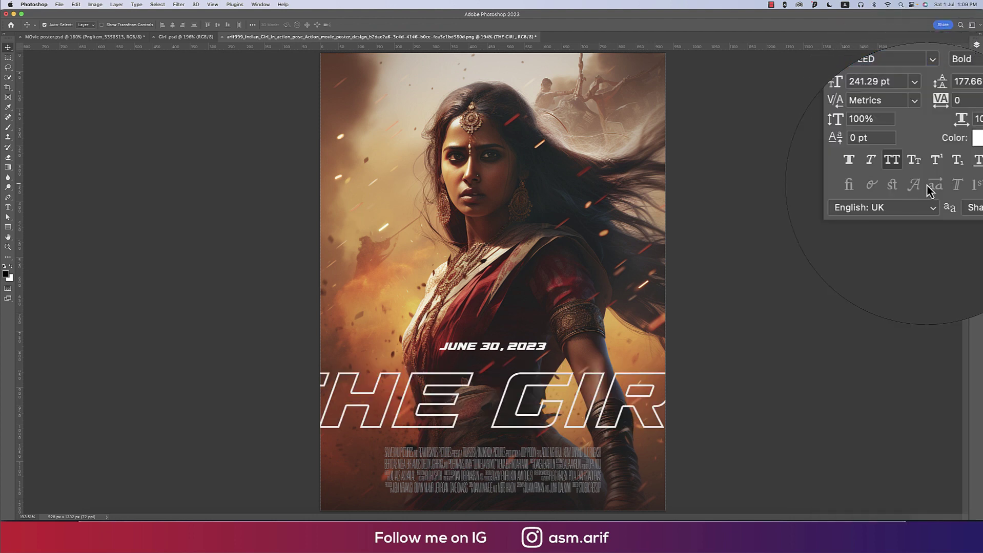
# - Scale the "THE GIRL" title down to about 64% around its center so it fits within the poster width
pyautogui.press('super+t')
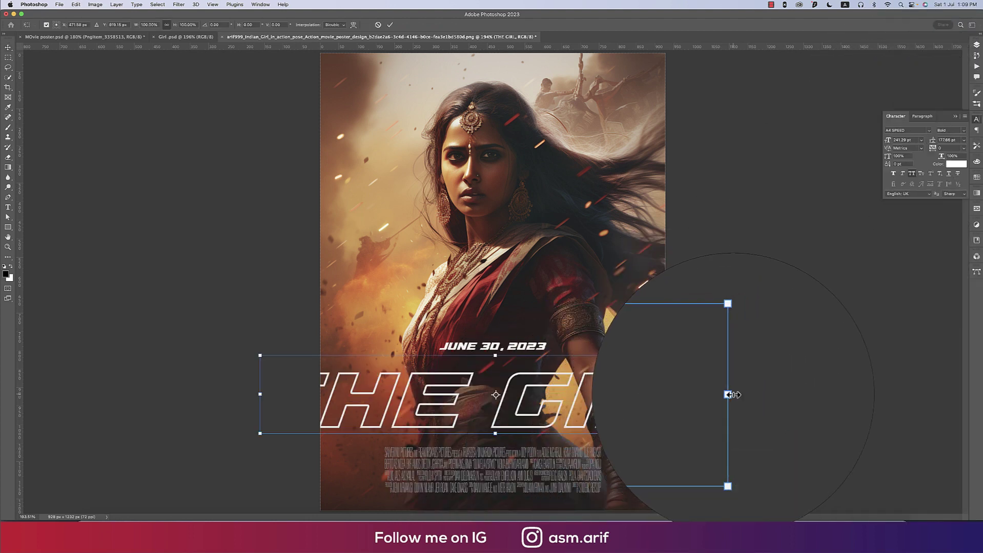
pyautogui.moveTo(730, 394); pyautogui.dragTo(648, 399)
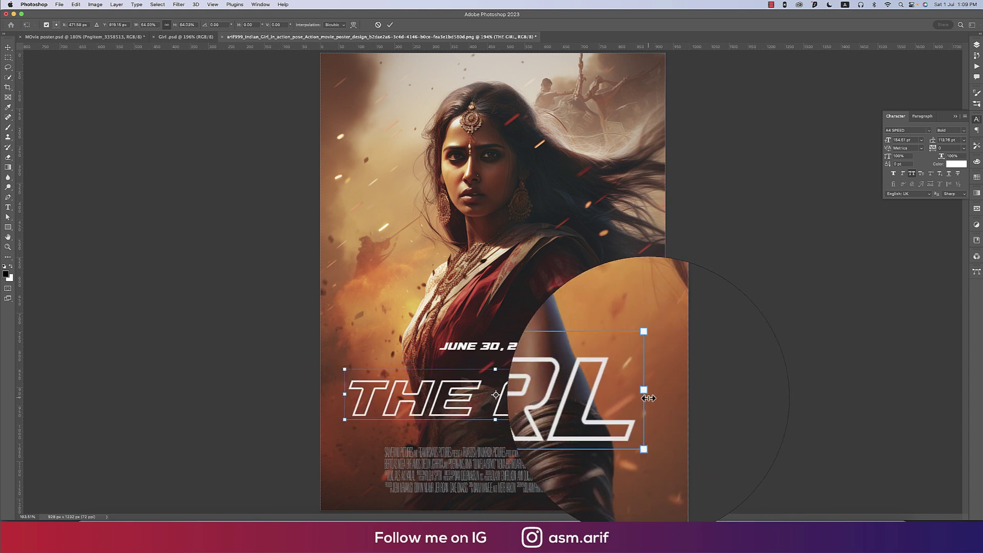
pyautogui.press('Return')
# - Replace the title text with "BONITA" and finish the text edit
pyautogui.doubleClick(600, 405)
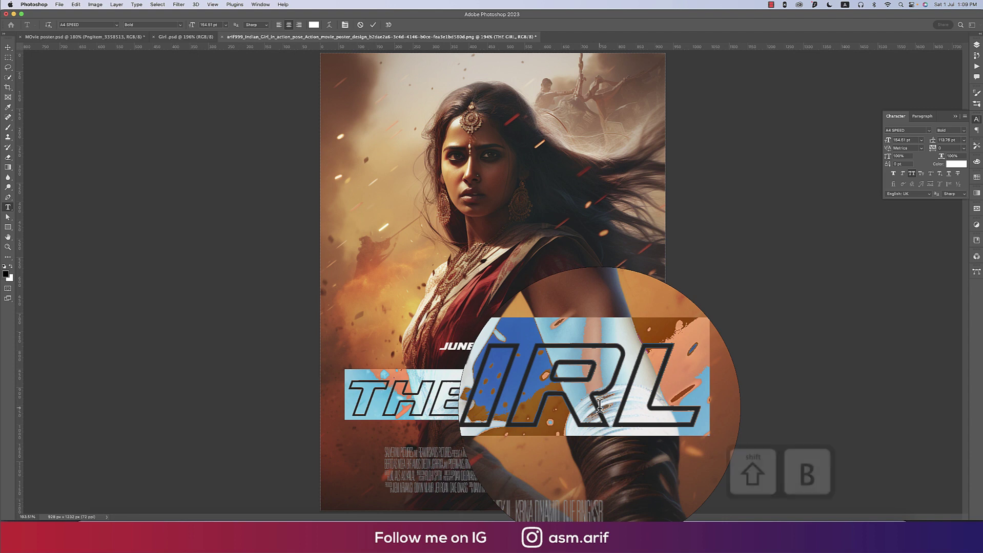
pyautogui.write('NITA')
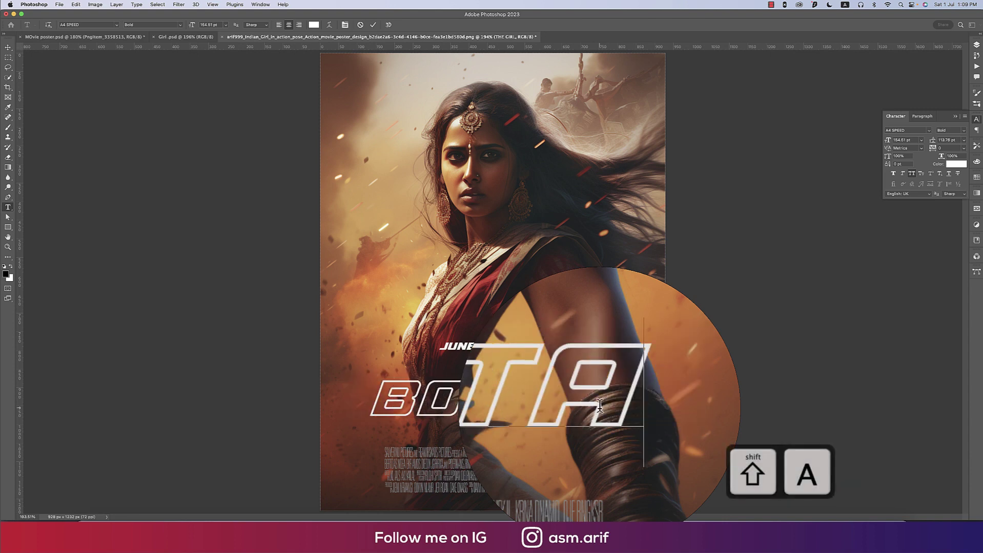
pyautogui.click(8, 47)
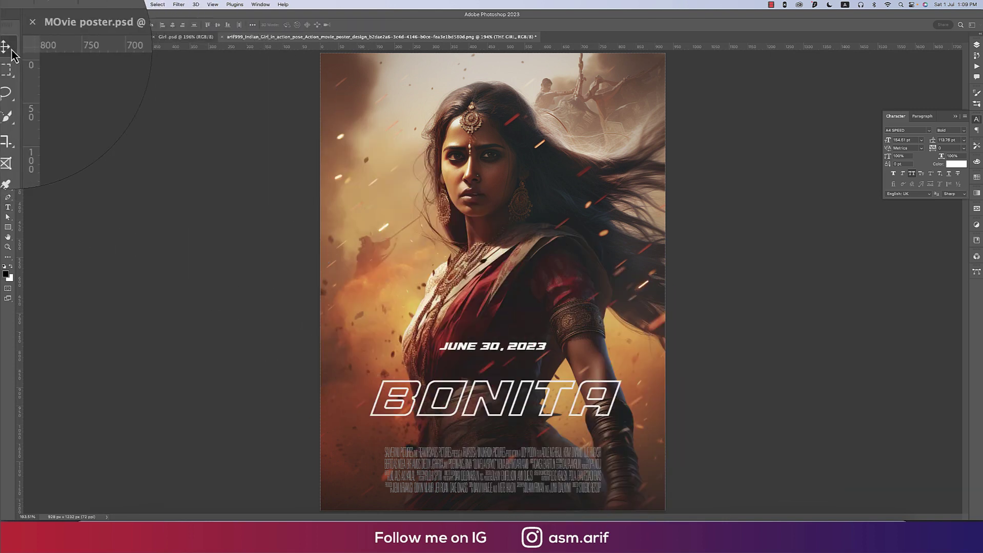
# - Nudge the "BONITA" title slightly left so it sits centered on the poster, and put away the character settings
pyautogui.moveTo(576, 410); pyautogui.dragTo(565, 393)
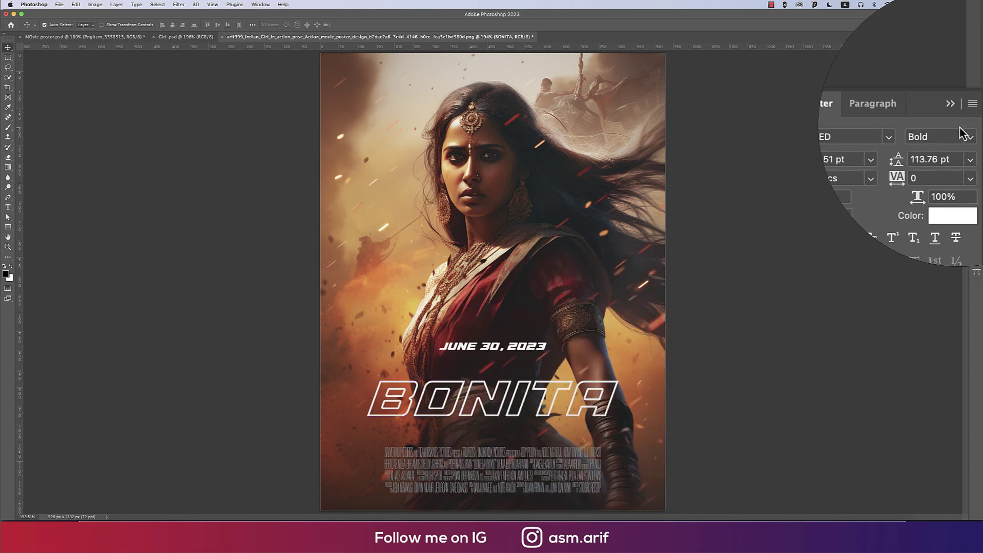
pyautogui.click(955, 116)
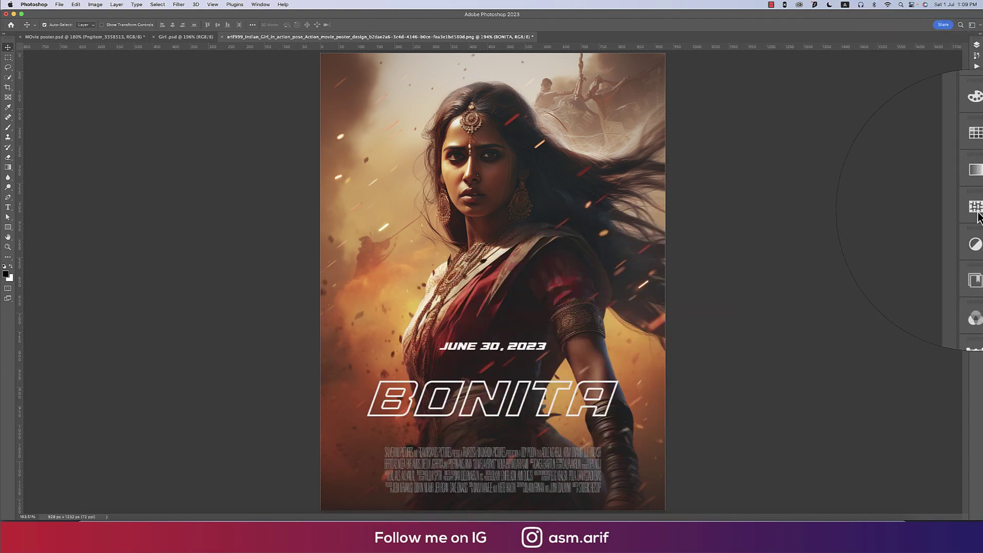
# - Duplicate the Background layer, place the copy directly above the "BONITA" text layer and clip it to that title
pyautogui.click(977, 119)
pyautogui.click(976, 118)
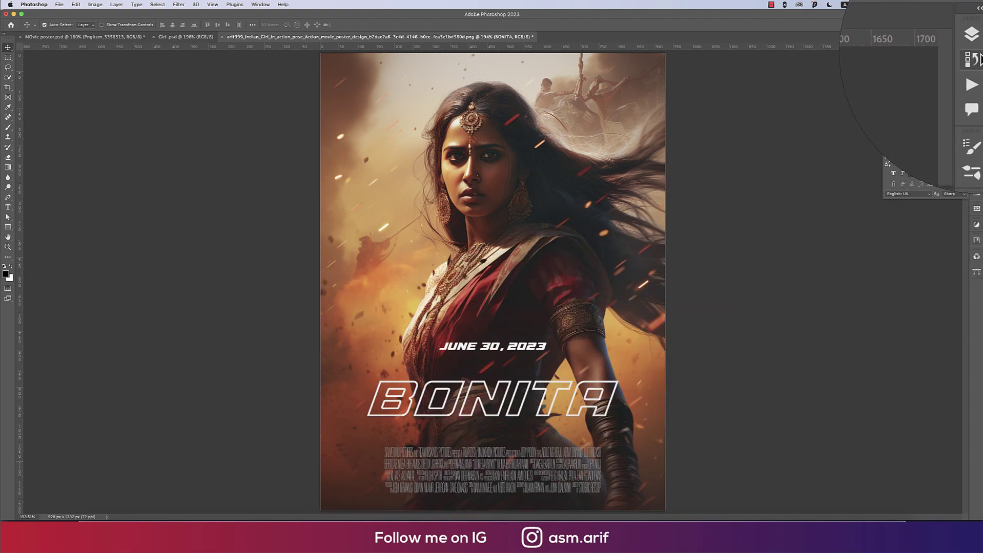
pyautogui.click(976, 45)
pyautogui.click(892, 219)
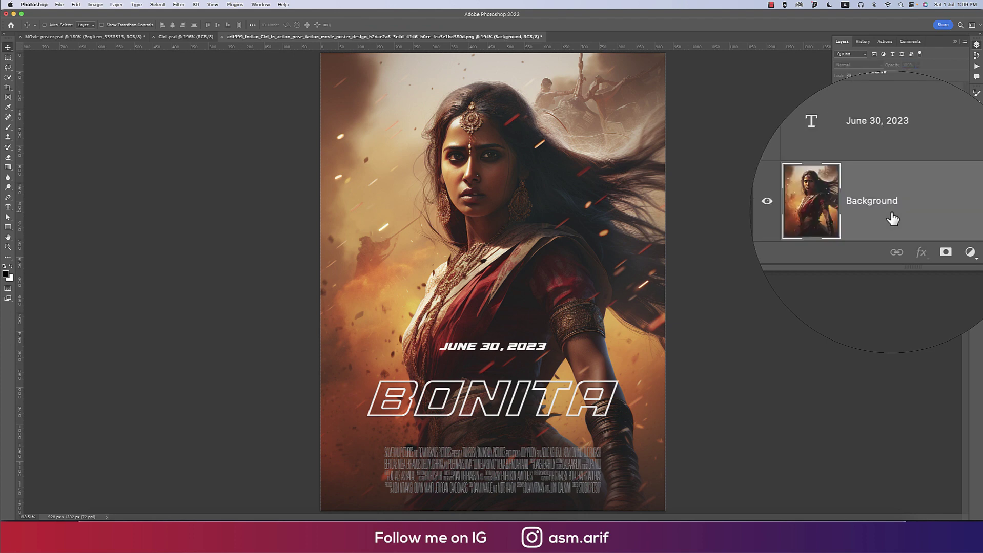
pyautogui.press('super+j')
pyautogui.moveTo(895, 217); pyautogui.dragTo(899, 121)
pyautogui.rightClick(899, 123)
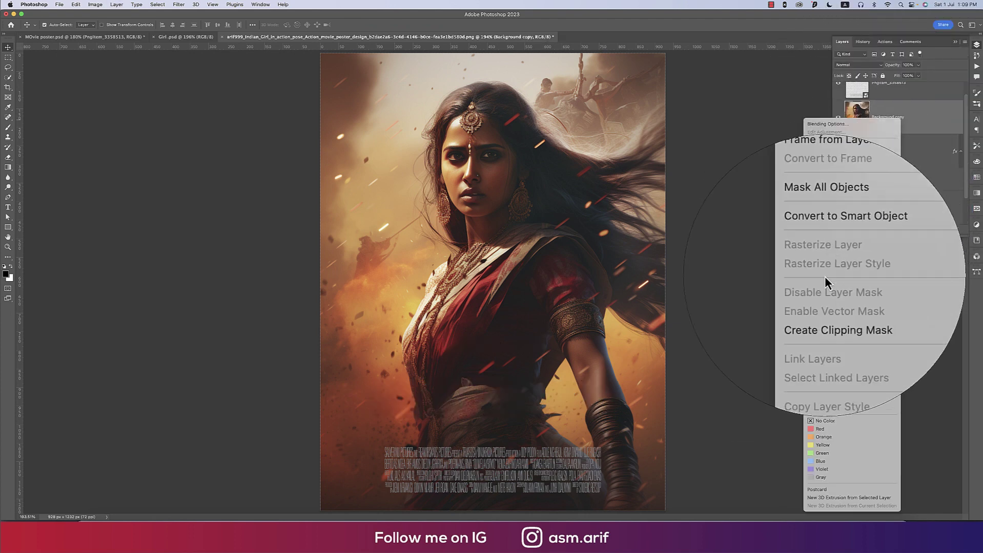
pyautogui.click(822, 303)
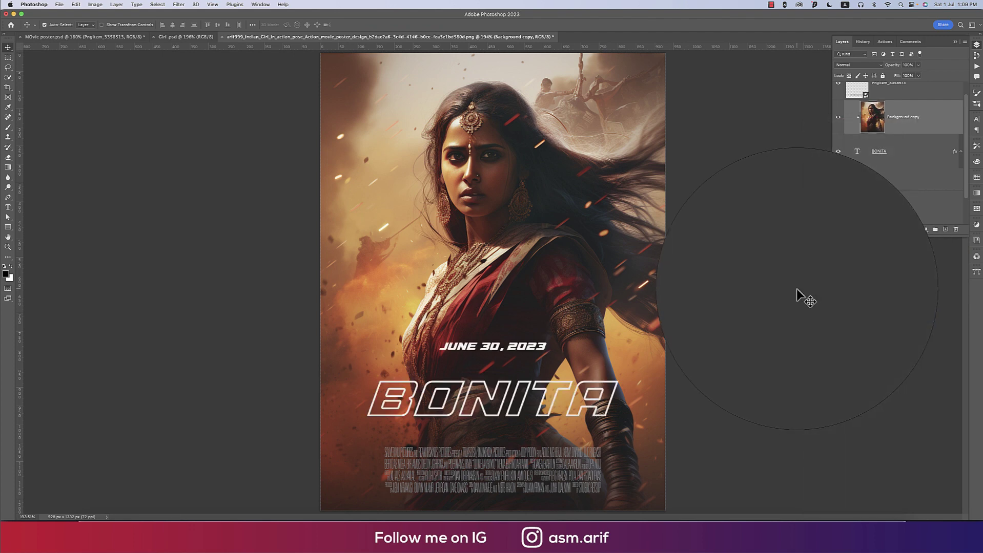
pyautogui.press('super+t')
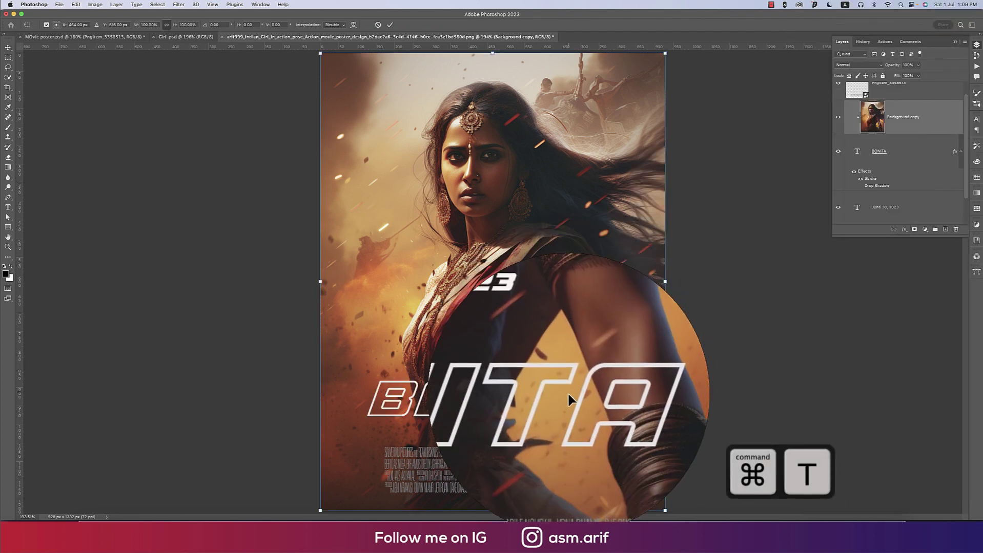
pyautogui.moveTo(566, 397); pyautogui.dragTo(571, 419)
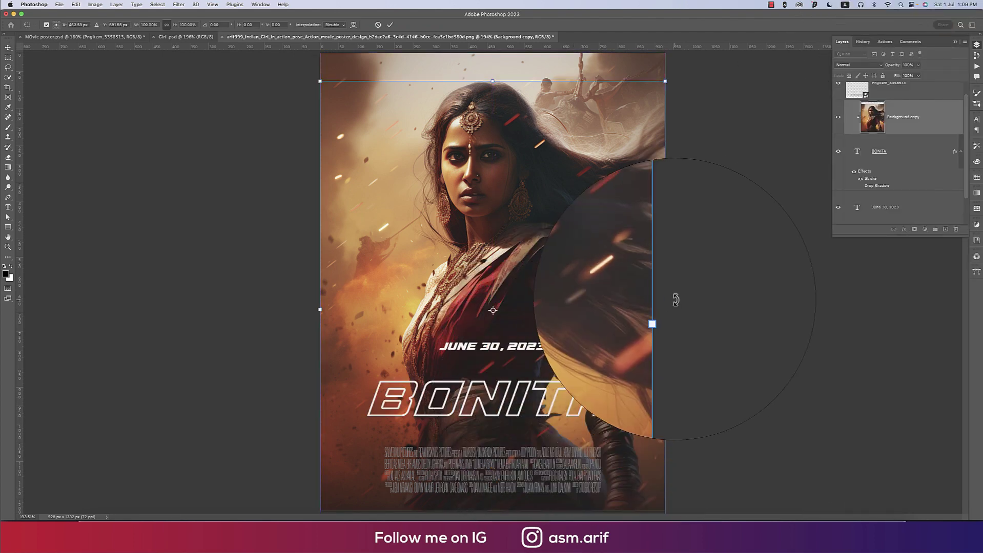
pyautogui.moveTo(665, 309); pyautogui.dragTo(733, 299)
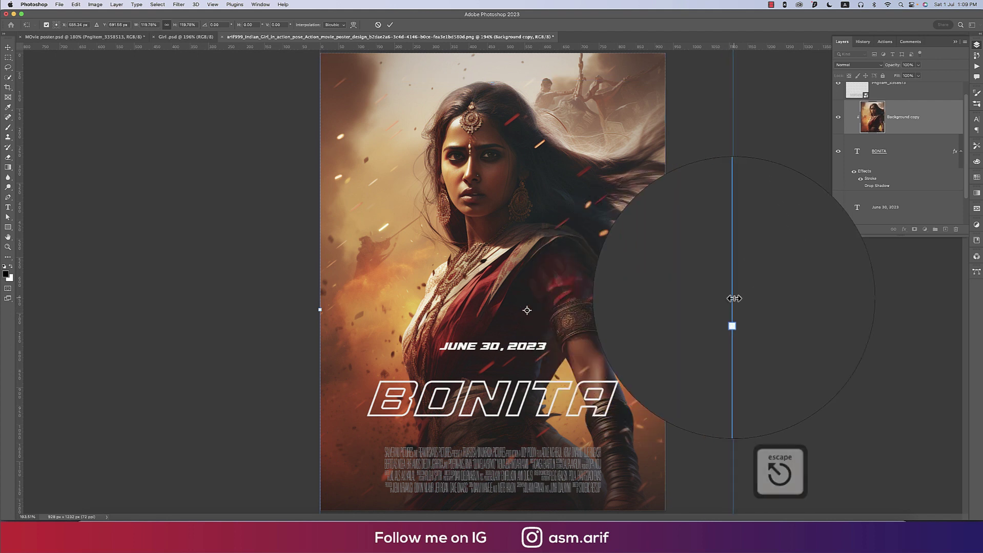
pyautogui.press('Escape')
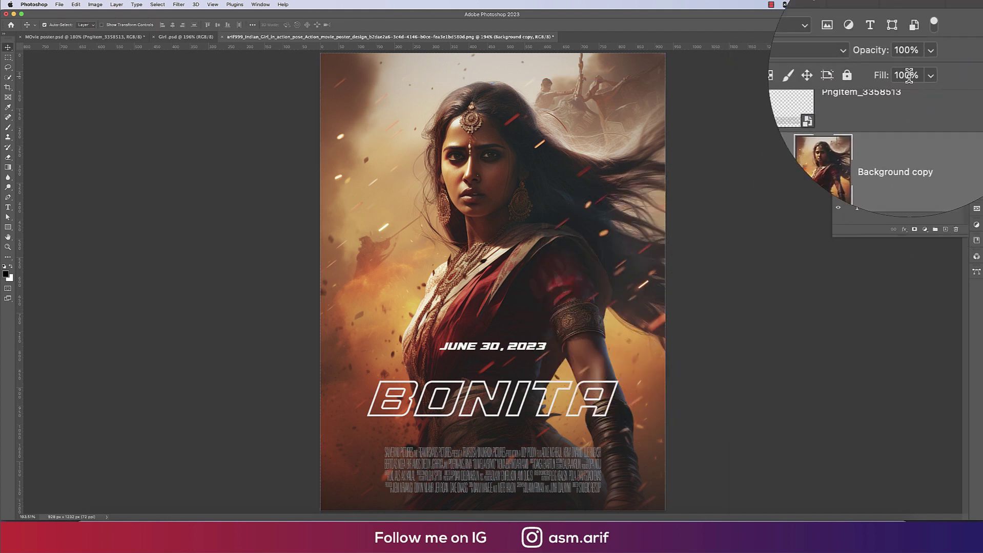
# - Raise the "BONITA" text layer's fill to 100%
pyautogui.click(871, 208)
pyautogui.click(920, 77)
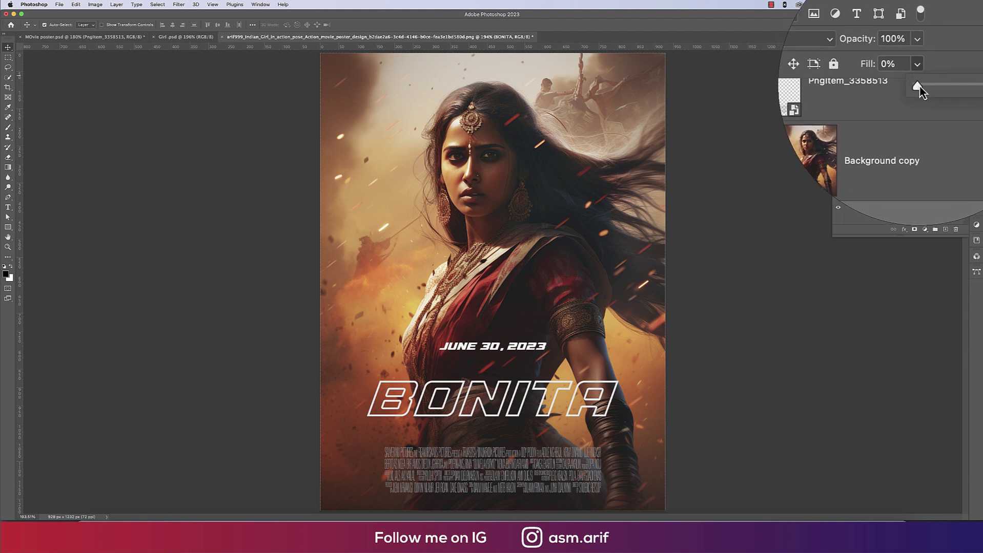
pyautogui.moveTo(917, 83); pyautogui.dragTo(970, 94)
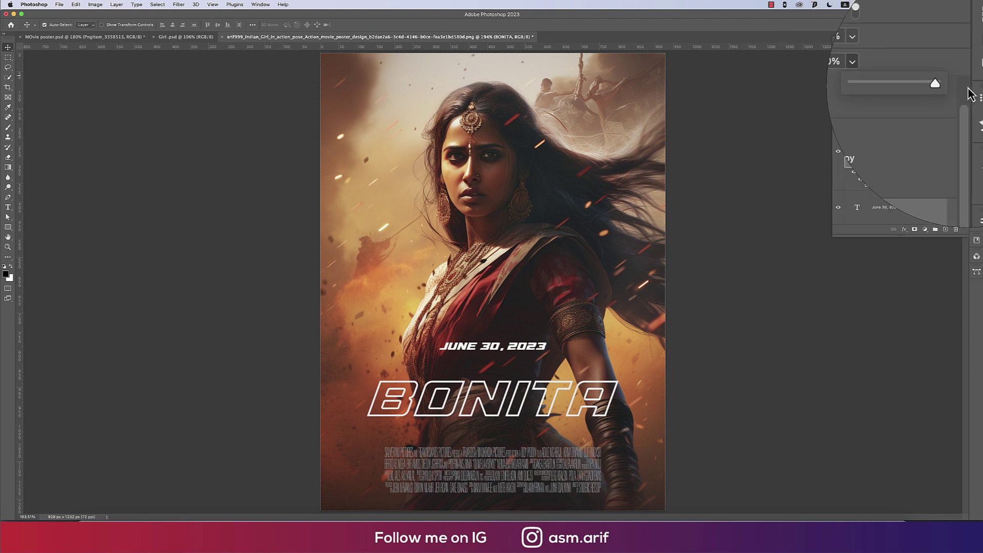
# - Enlarge the clipped Background copy slightly and shift it down so the image fills the title letters
pyautogui.click(900, 131)
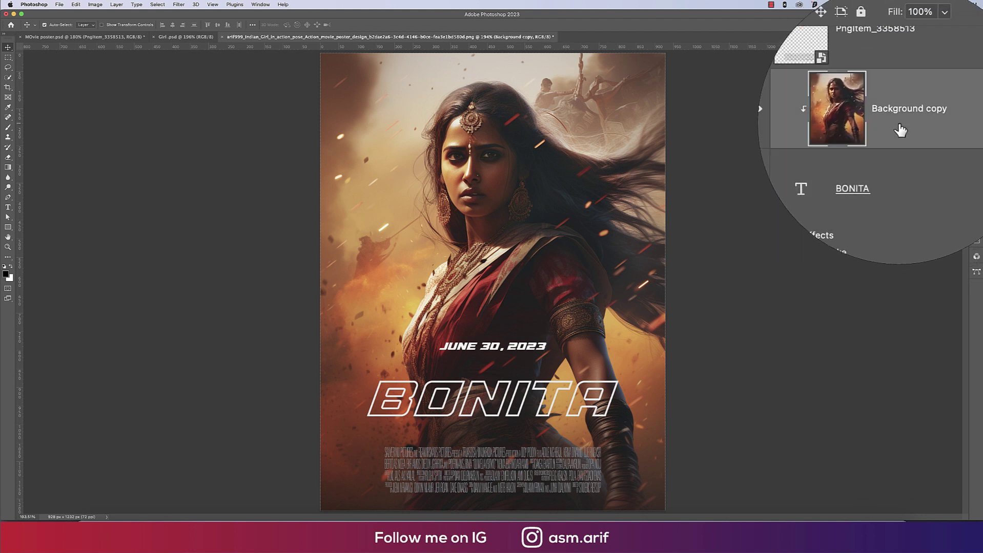
pyautogui.press('super+t')
pyautogui.moveTo(590, 287); pyautogui.dragTo(694, 403)
pyautogui.press('Return')
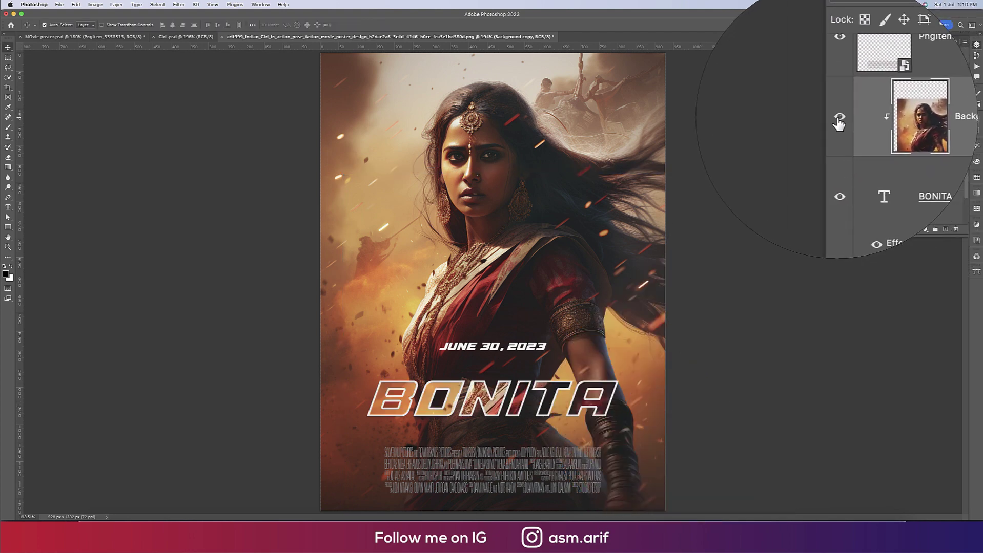
# - Apply a strong Gaussian Blur to the clipped Background copy so the title fill becomes a soft blend of colors
pyautogui.click(177, 4)
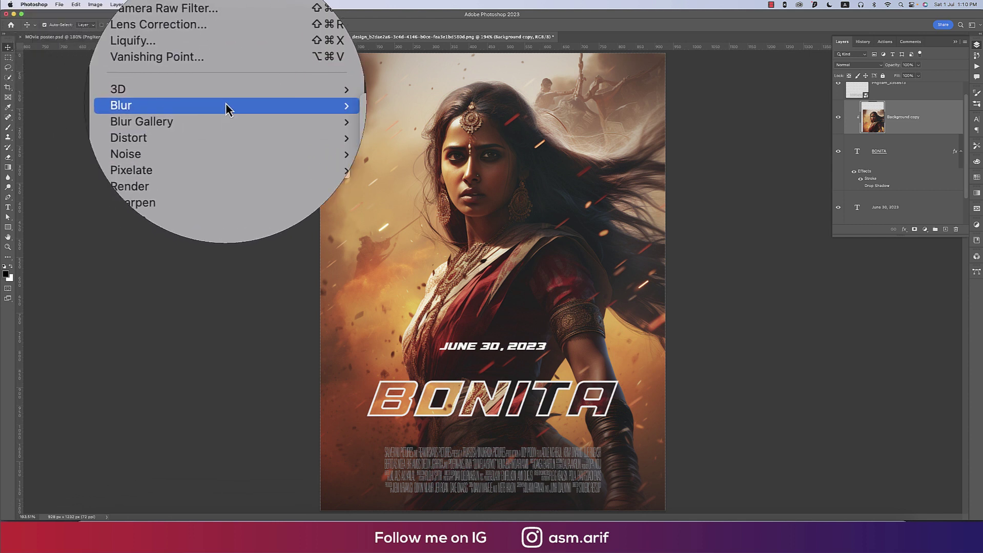
pyautogui.moveTo(226, 103)
pyautogui.click(325, 134)
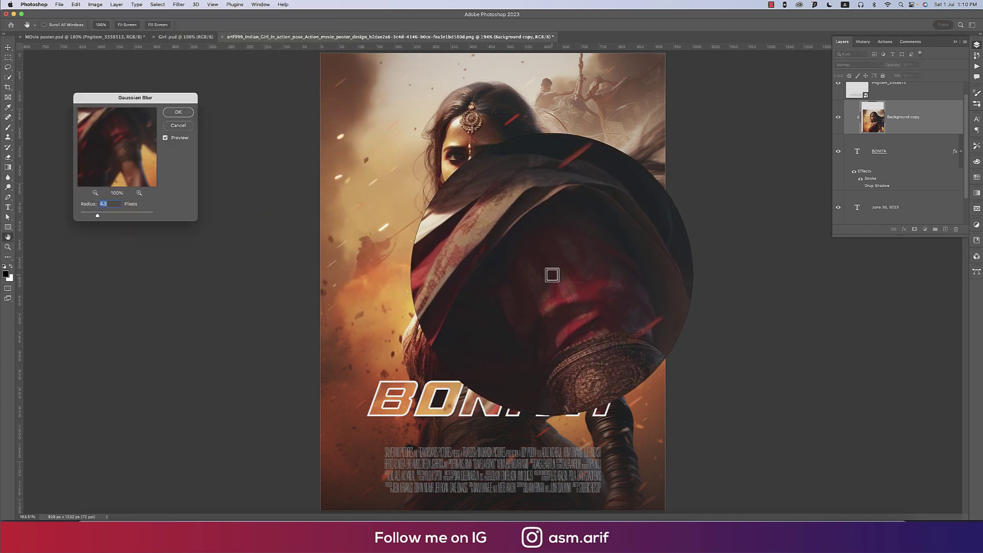
pyautogui.moveTo(97, 215); pyautogui.dragTo(125, 215)
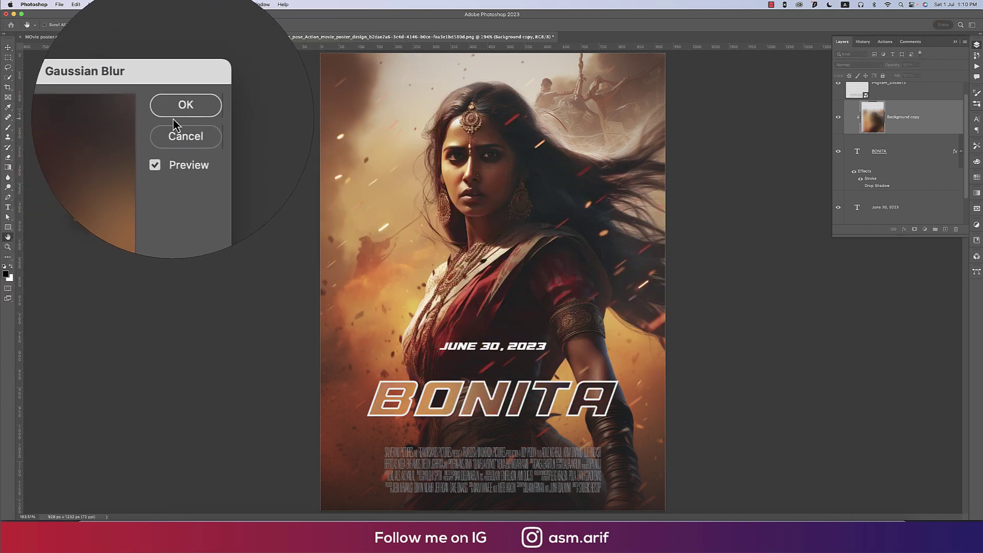
pyautogui.click(172, 118)
# - Enlarge the blurred Background copy and reposition it so warm orange tones cover most of the "BONITA" letters
pyautogui.press('super+t')
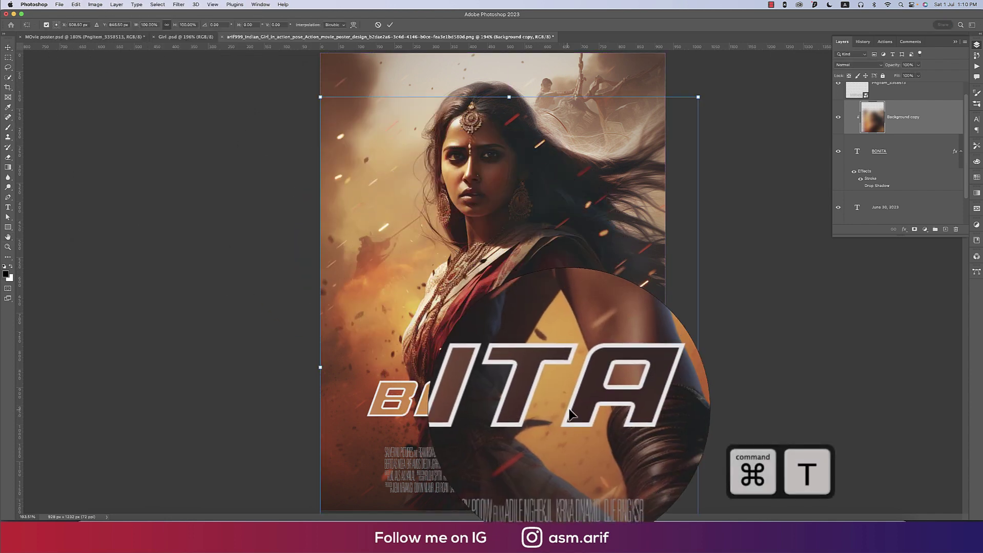
pyautogui.moveTo(571, 414); pyautogui.dragTo(827, 258)
pyautogui.moveTo(719, 312); pyautogui.dragTo(571, 336)
pyautogui.press('Return')
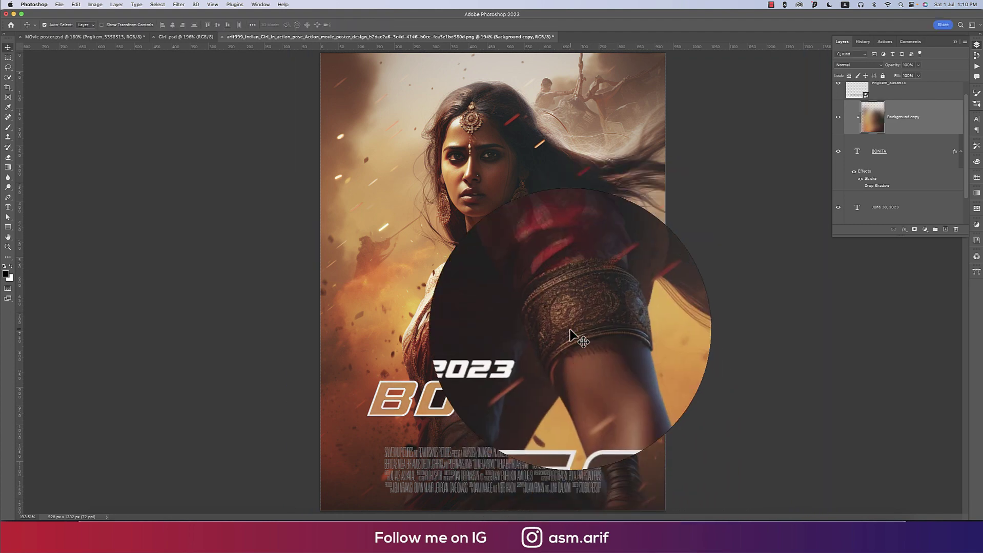
# - Fit the whole poster in view and save it in Photoshop format in the "Movie Poster design AI" folder
pyautogui.press('super+minus')
pyautogui.press('super+0')
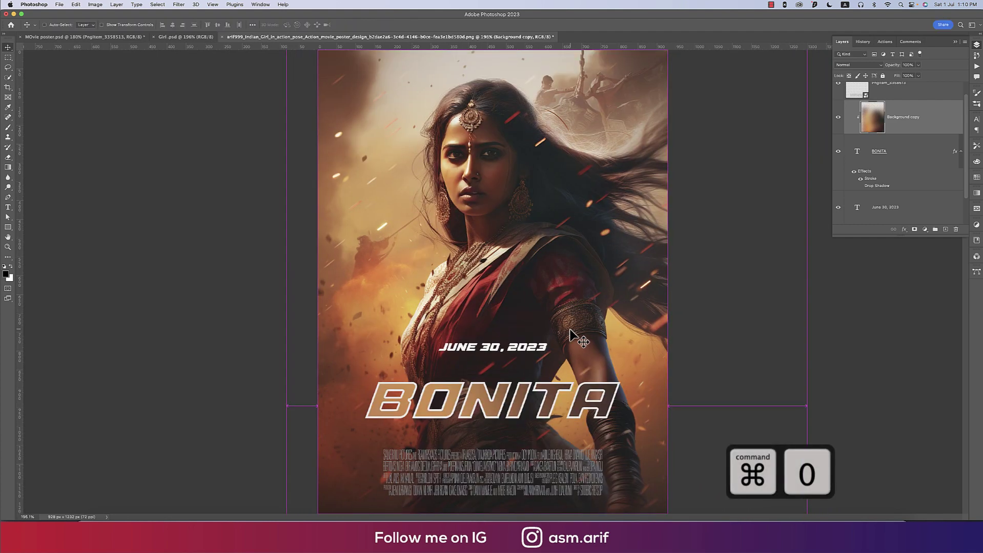
pyautogui.press('super+s')
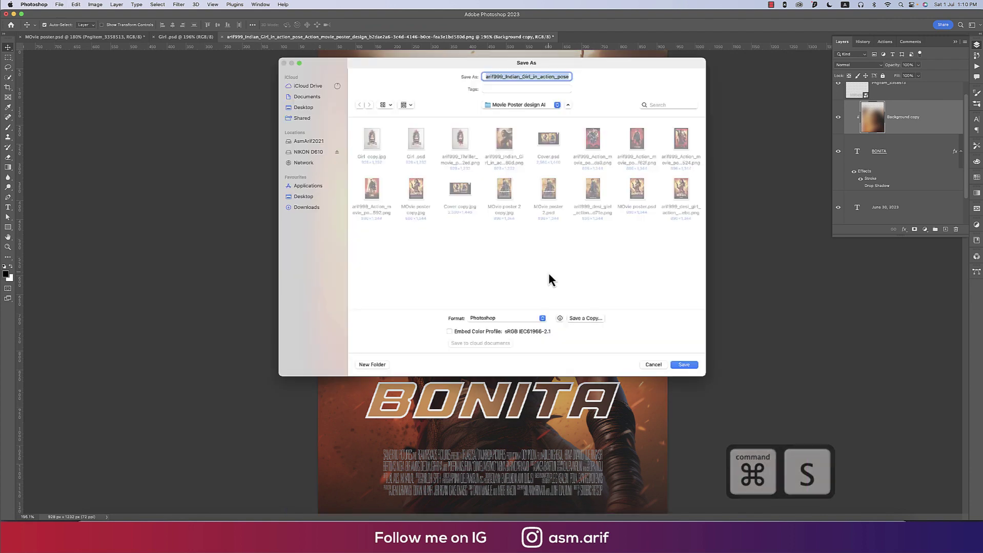
pyautogui.press('Return')
pyautogui.press('Return')
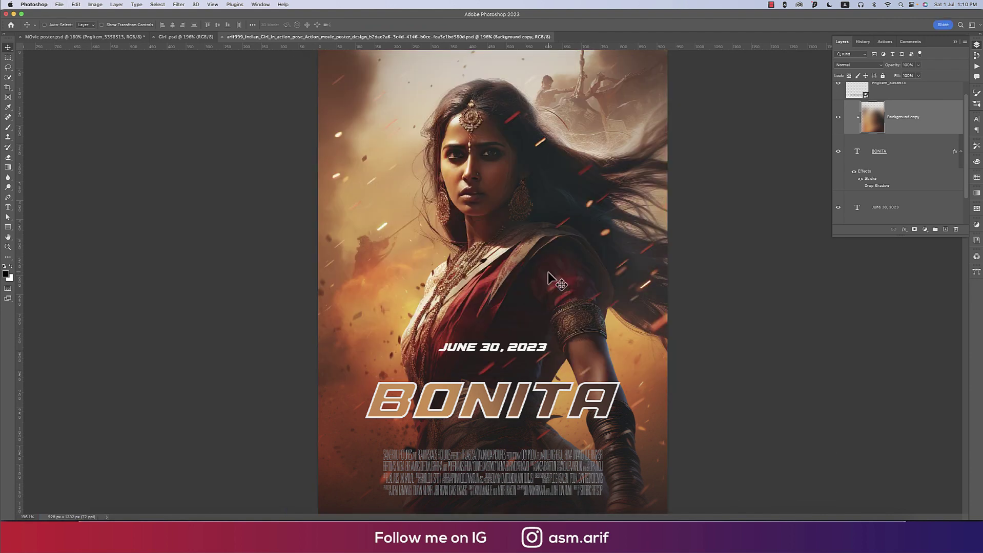
# - Save a JPEG copy of the poster at maximum quality 12 with the Progressive format option
pyautogui.press('shift+super+s')
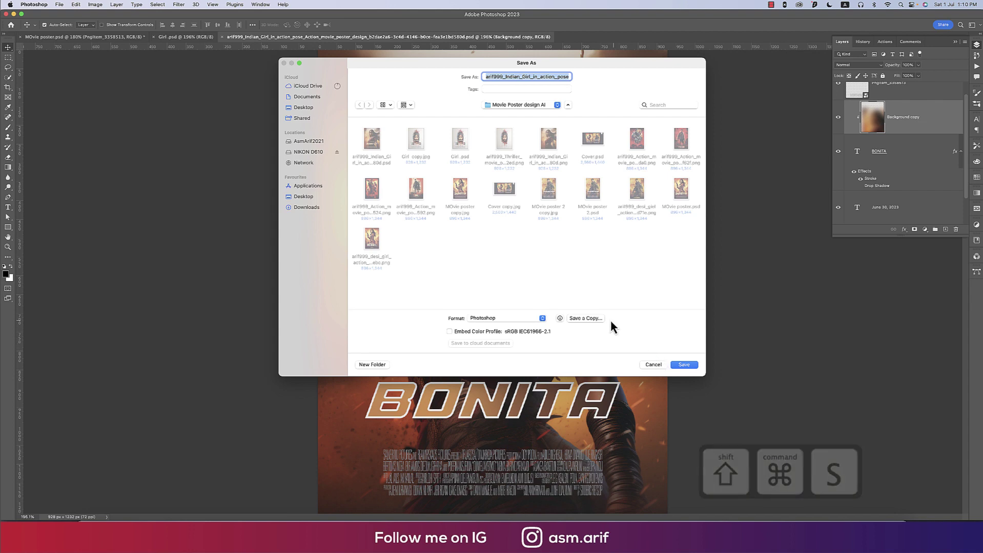
pyautogui.click(589, 318)
pyautogui.click(542, 287)
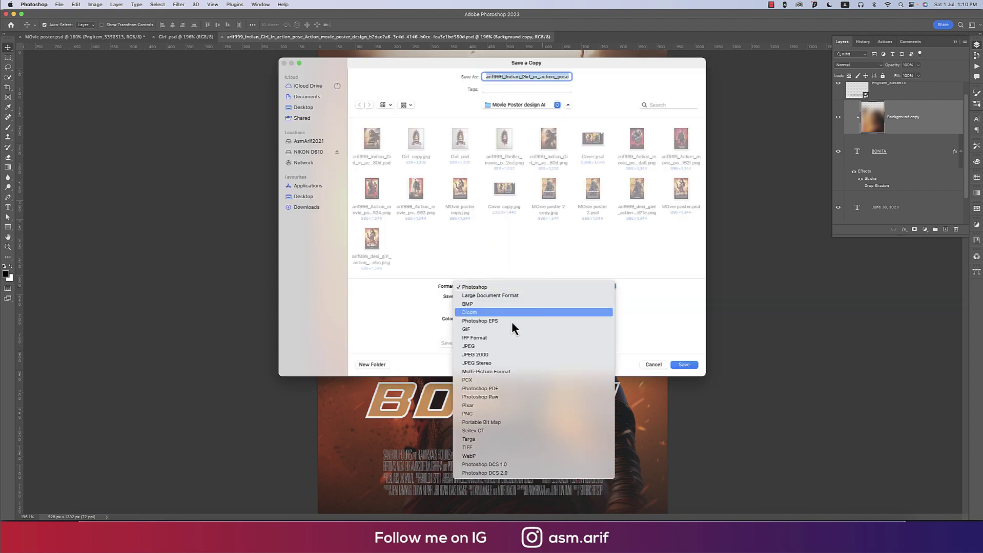
pyautogui.click(500, 348)
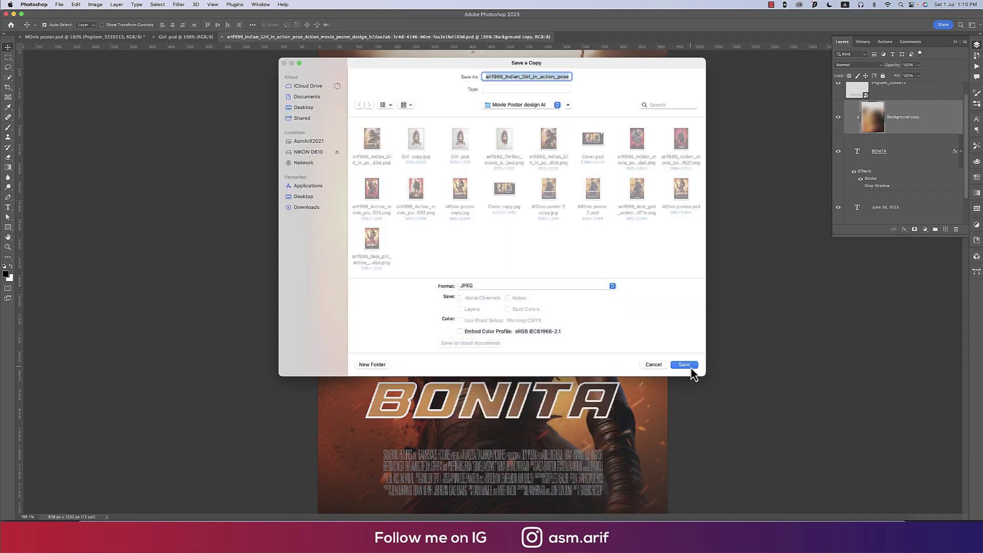
pyautogui.click(691, 368)
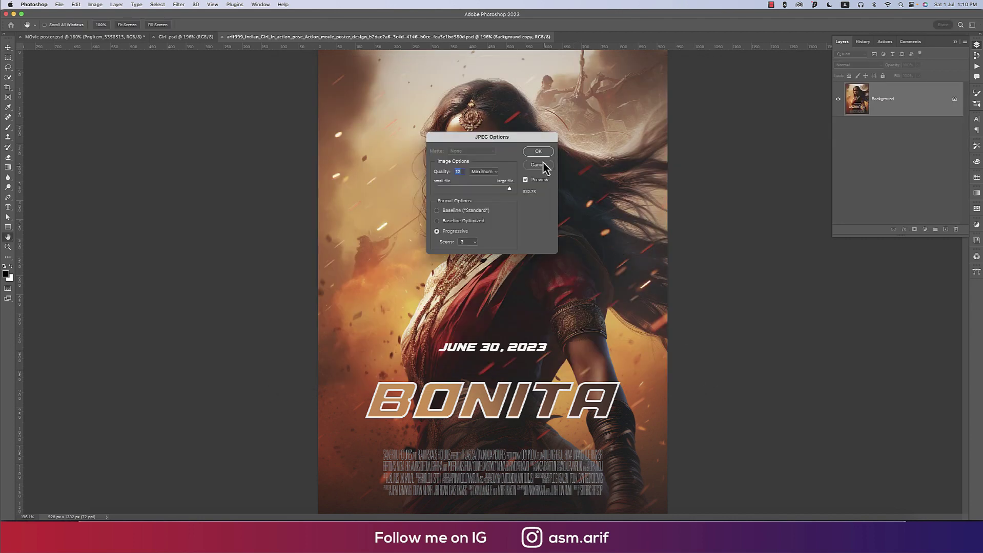
pyautogui.click(542, 153)
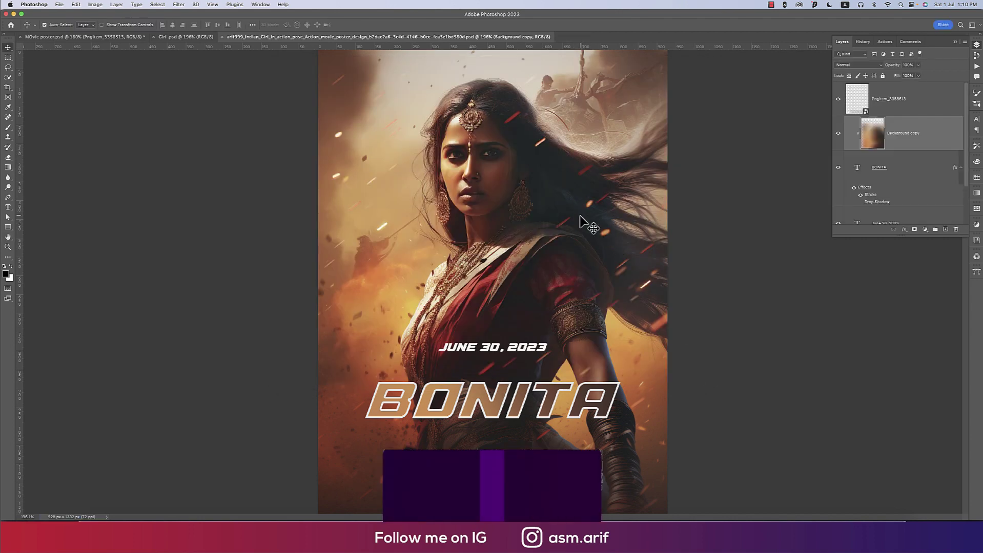